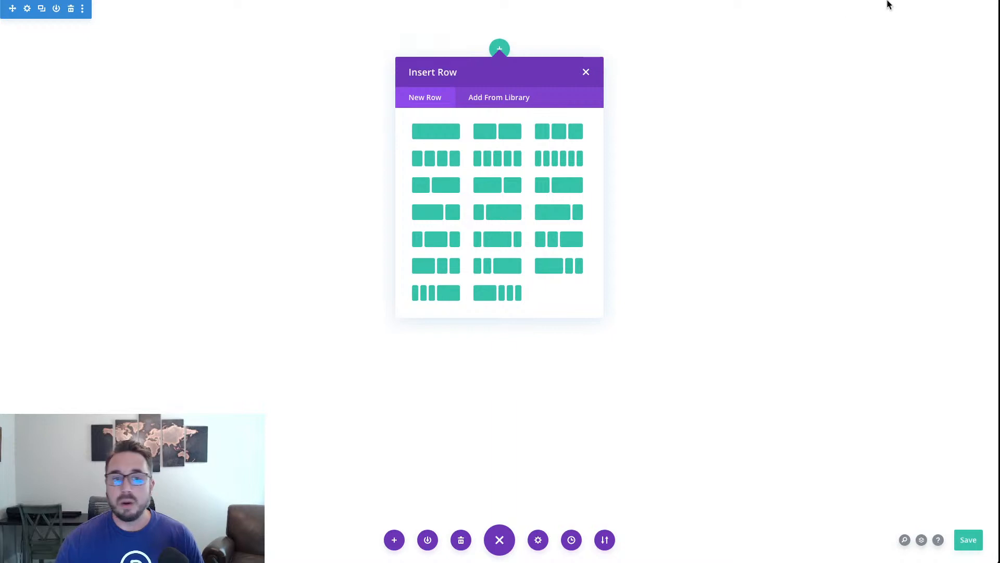
Paste the copied background styles into the section's background settings
left_click(586, 73)
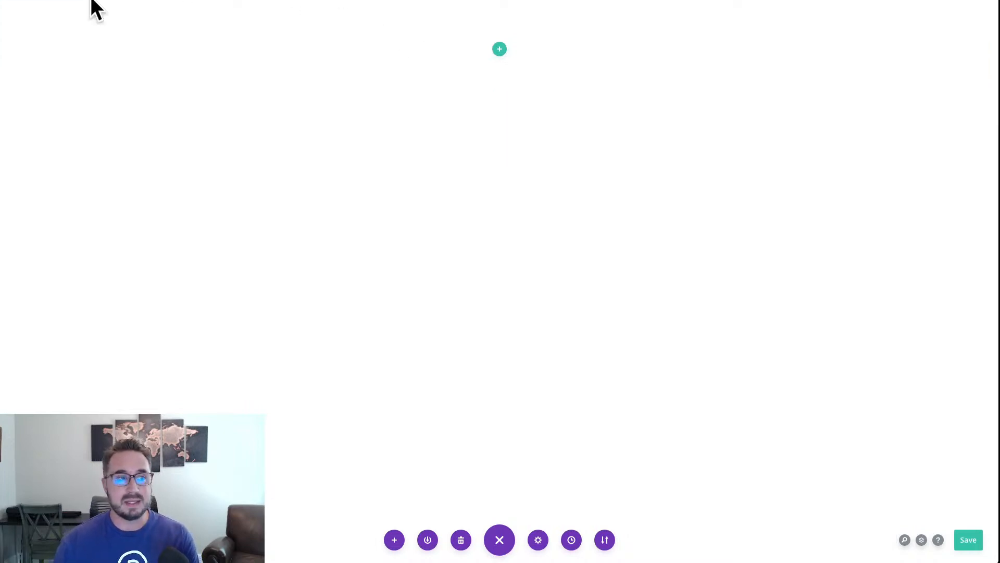
left_click(27, 8)
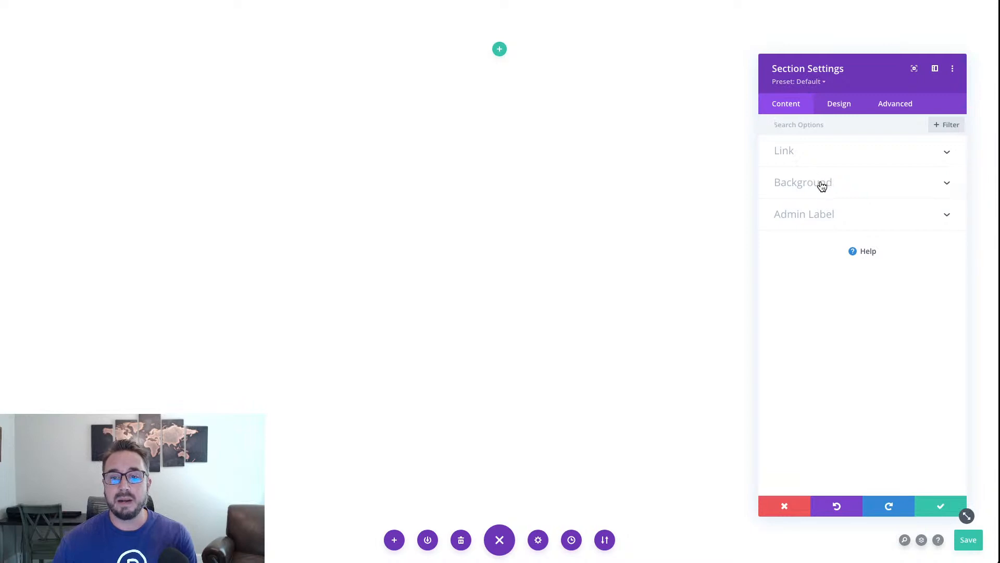
left_click(822, 185)
right_click(823, 187)
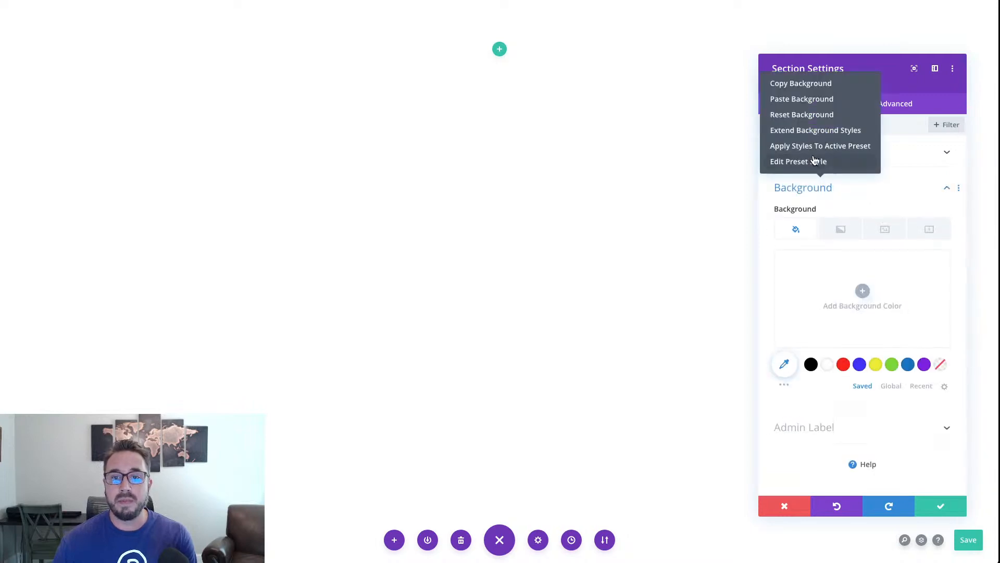
left_click(819, 107)
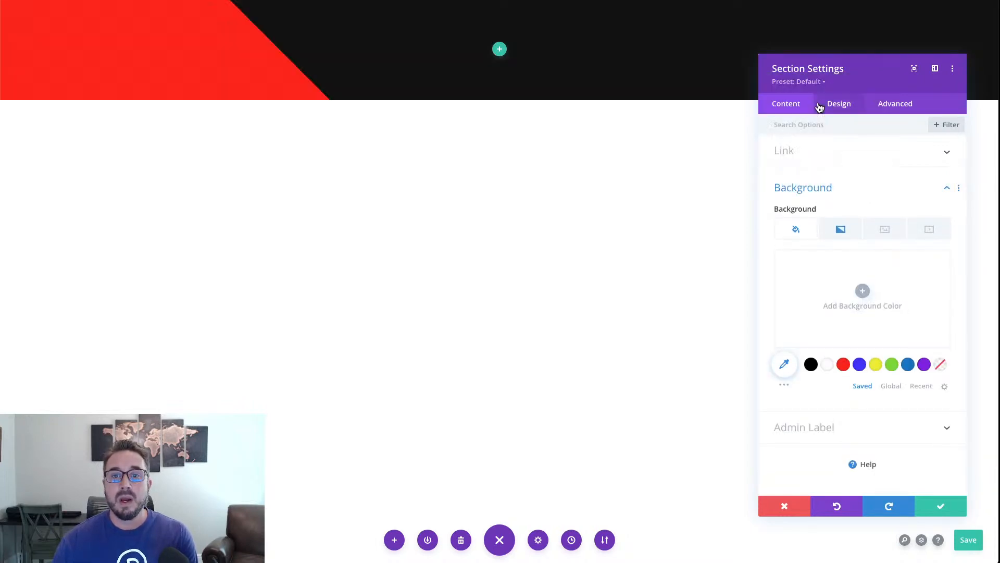
Examine the section's background gradient settings, including its colors, type, direction, and start and end positions
left_click(848, 238)
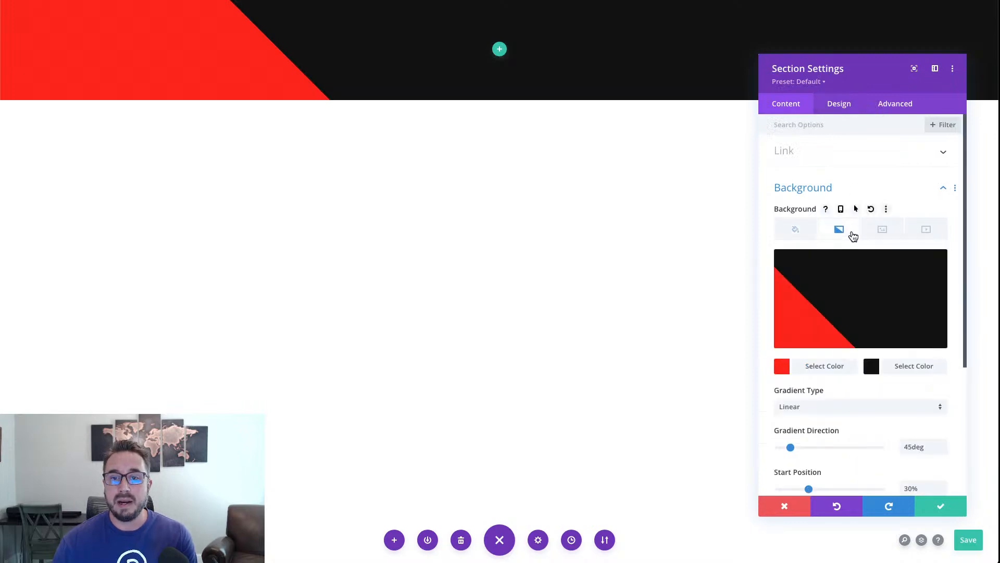
scroll(932, 352, "down", 2)
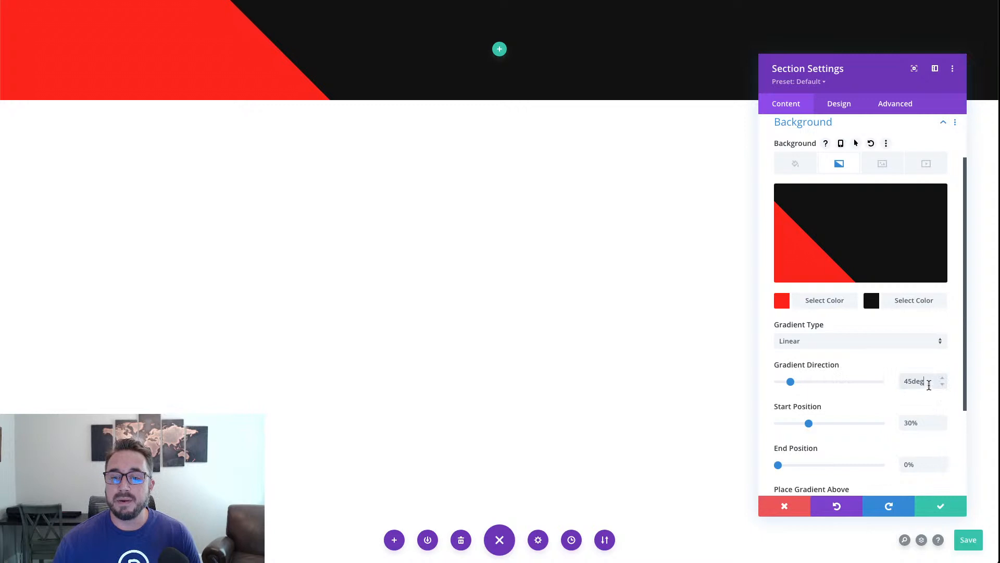
left_click_drag(933, 385, 898, 386)
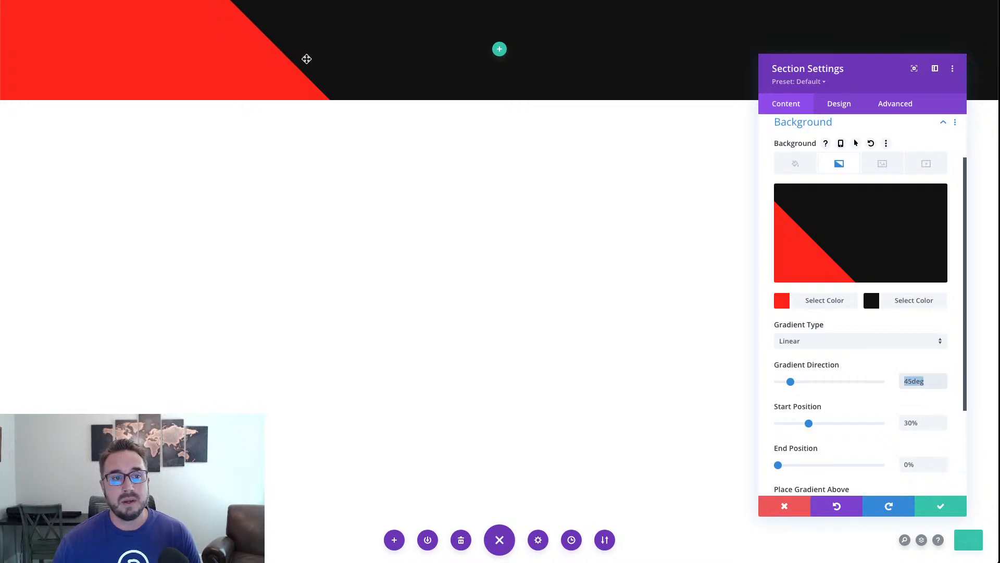
left_click(956, 328)
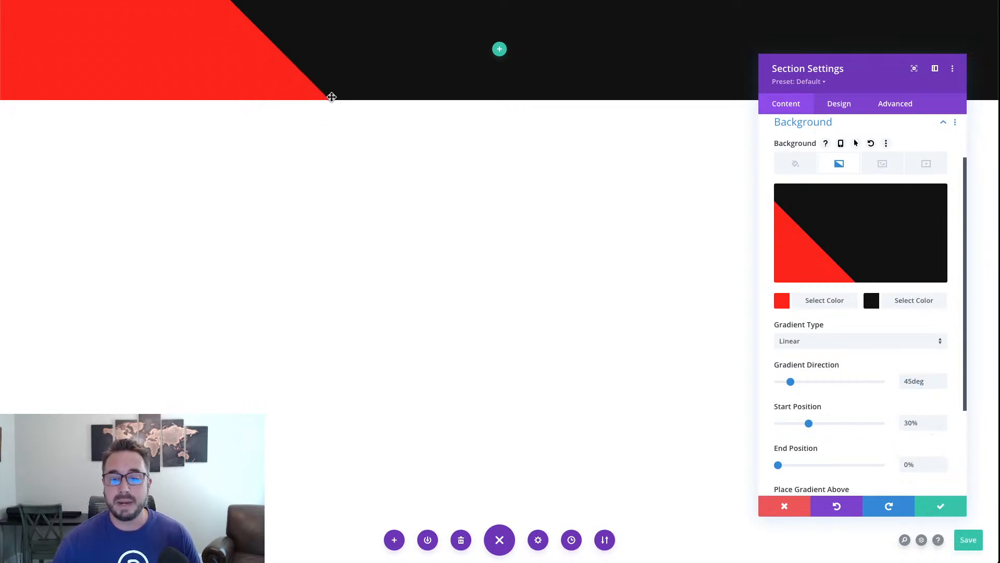
scroll(788, 325, "down", 1)
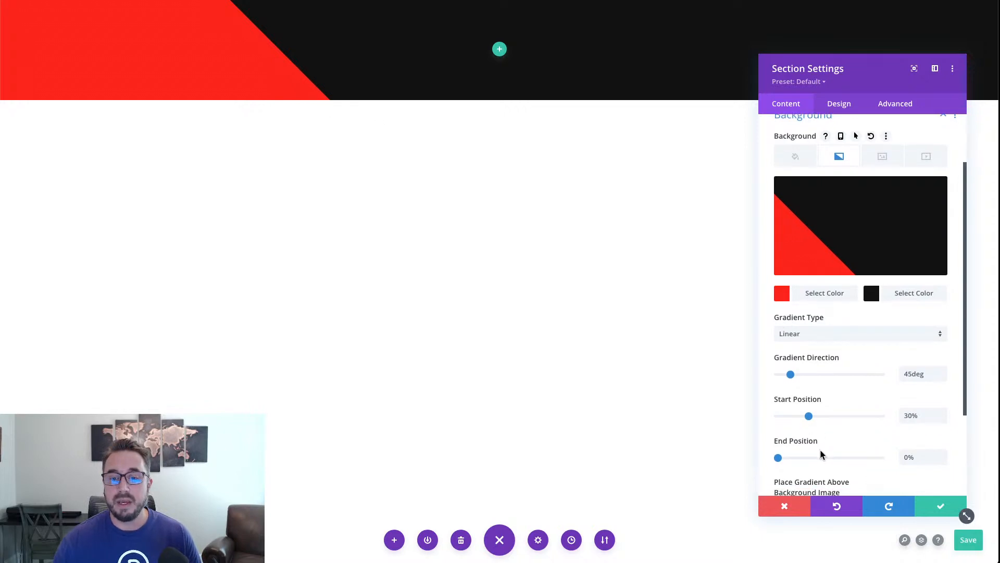
scroll(822, 455, "down", 1)
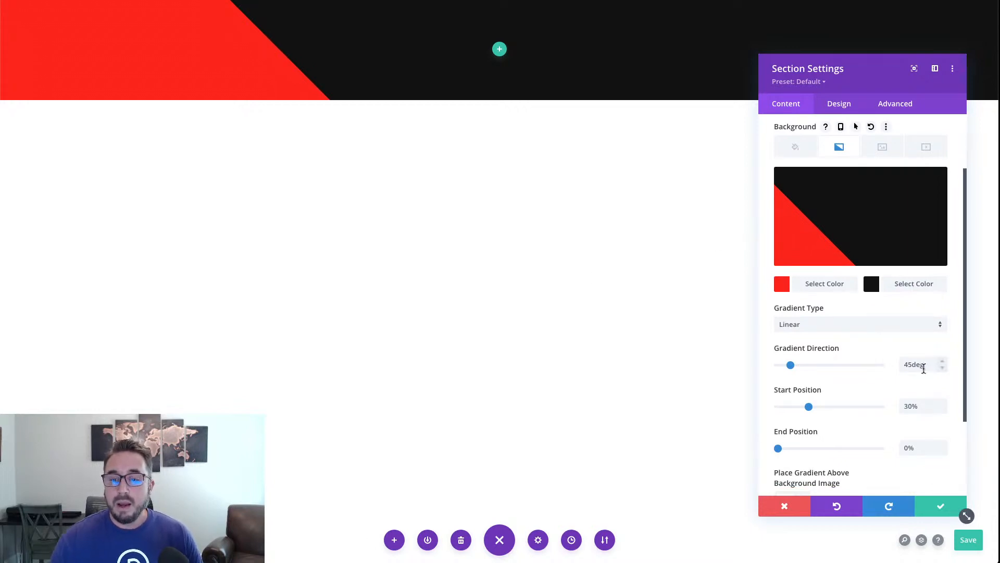
scroll(924, 365, "up", 1)
scroll(923, 365, "down", 1)
scroll(924, 365, "up", 1)
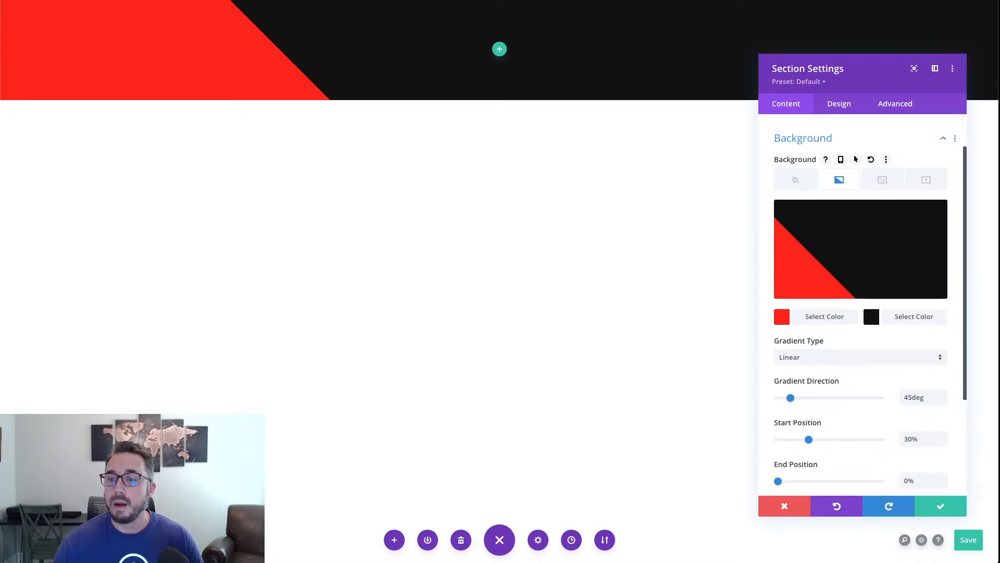
Set the section's top and bottom padding to 0px and apply the section settings
left_click(835, 106)
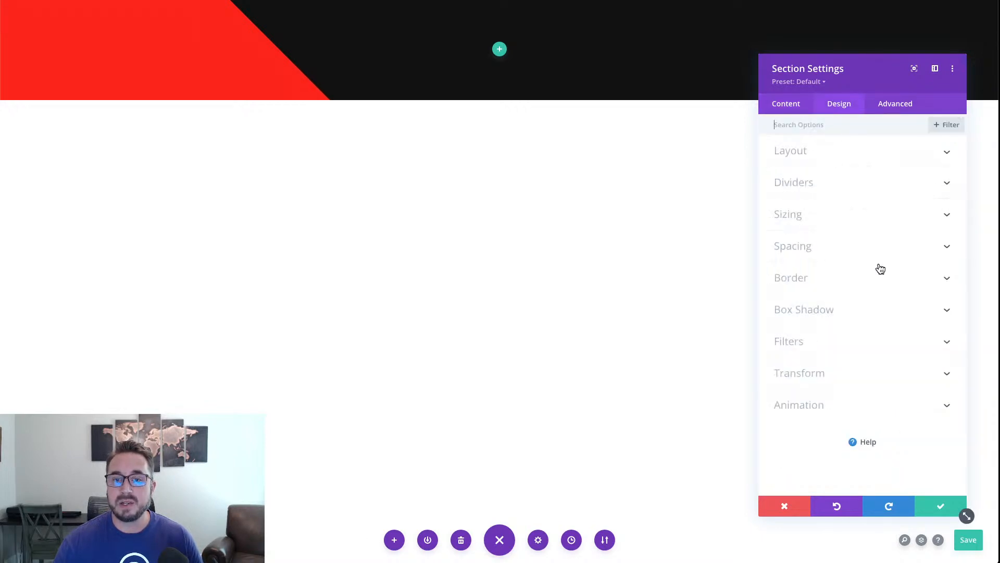
left_click(854, 253)
left_click(804, 258)
type("0px")
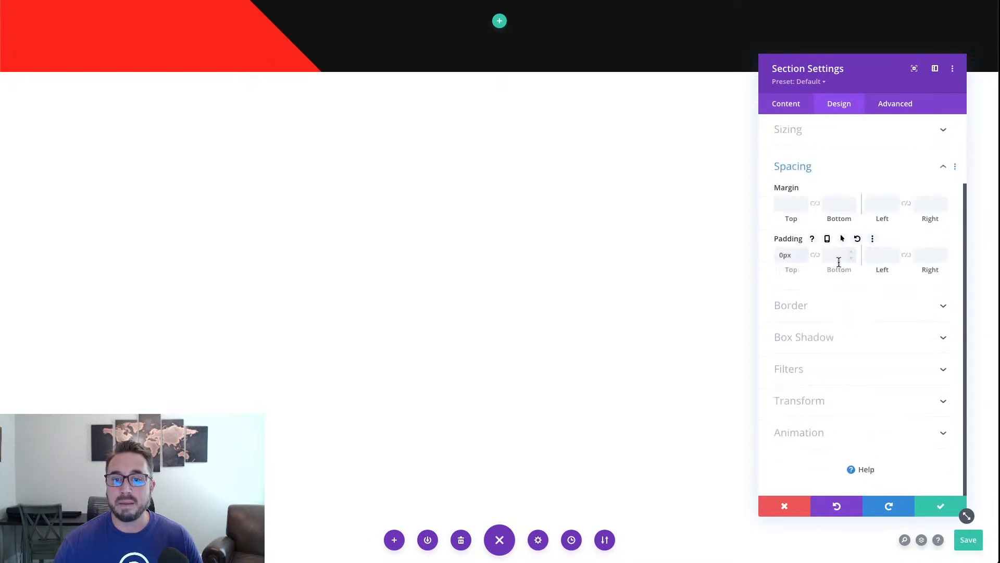
left_click(849, 258)
type("0px")
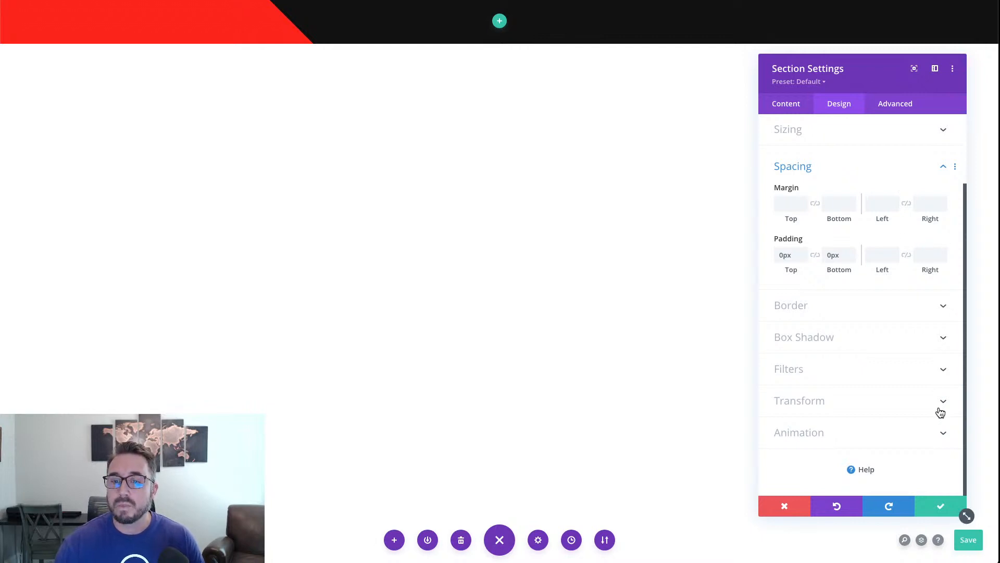
left_click(941, 508)
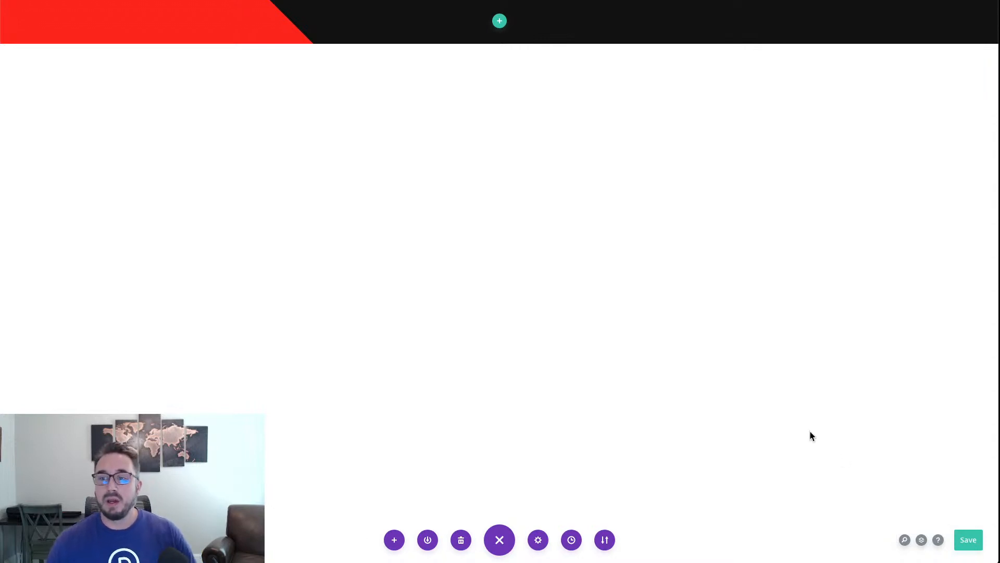
Insert a single-column row into the section without adding a module
left_click(499, 22)
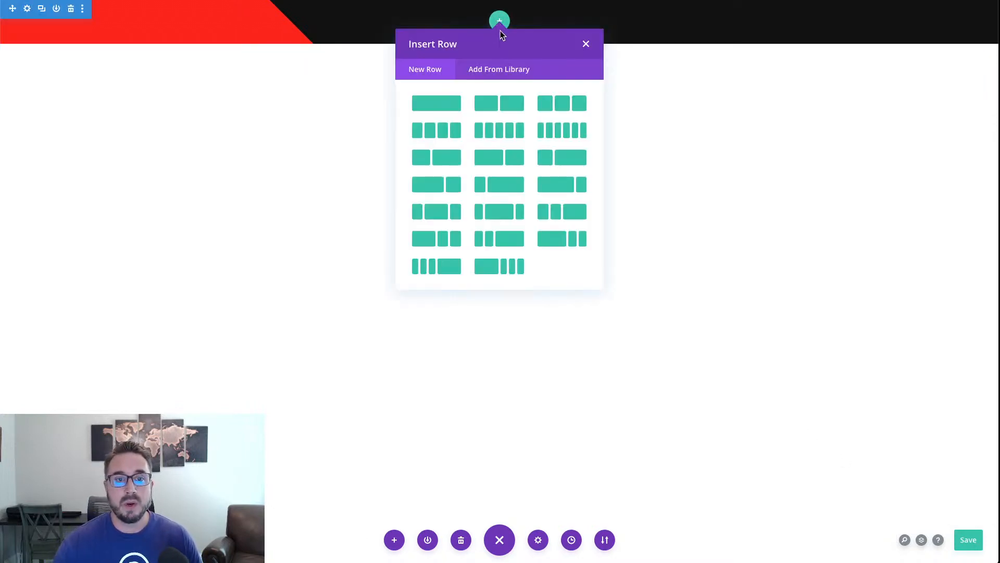
left_click(440, 104)
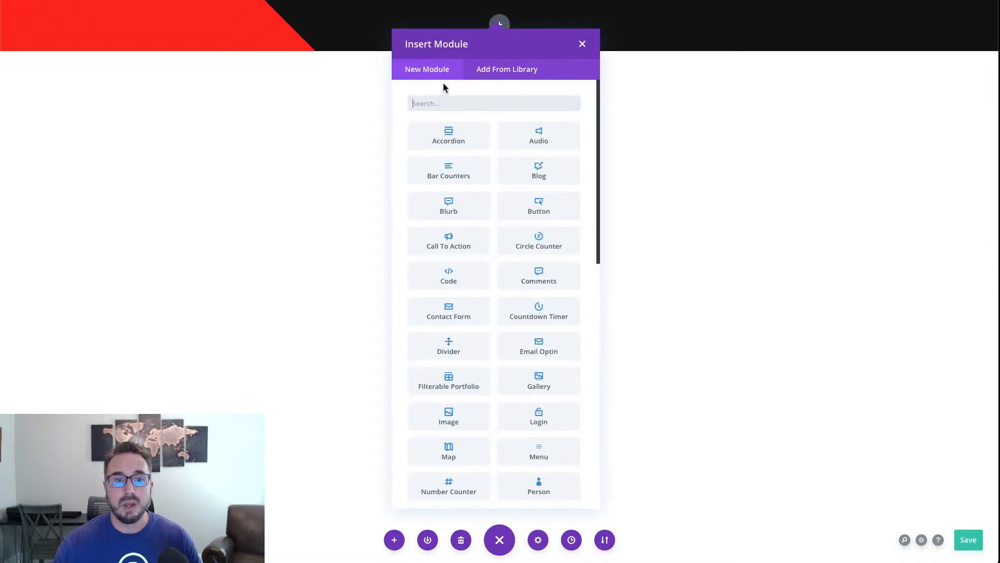
left_click(582, 44)
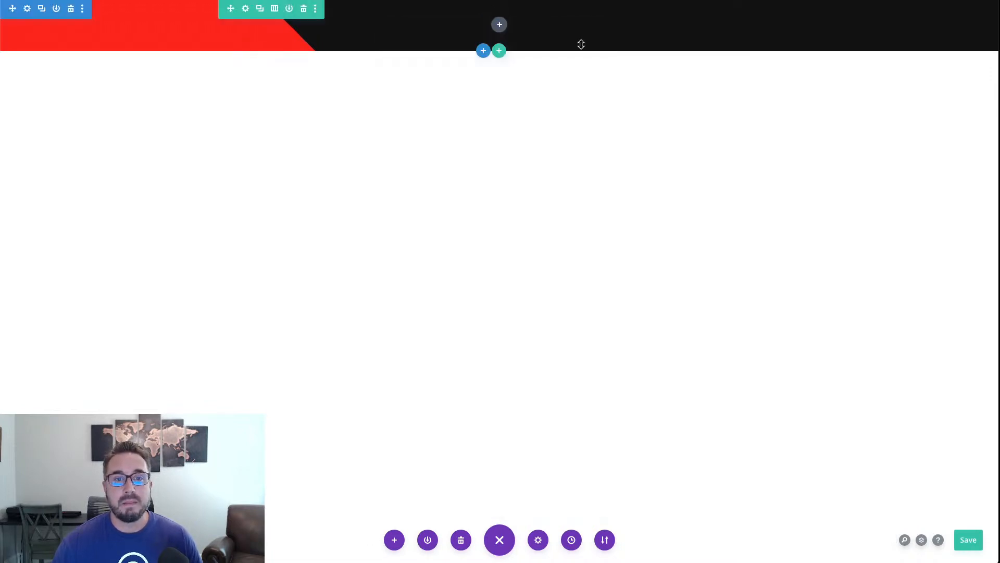
Enable the row's custom gutter width with a value of 1 and set the row width to 100%
left_click(245, 11)
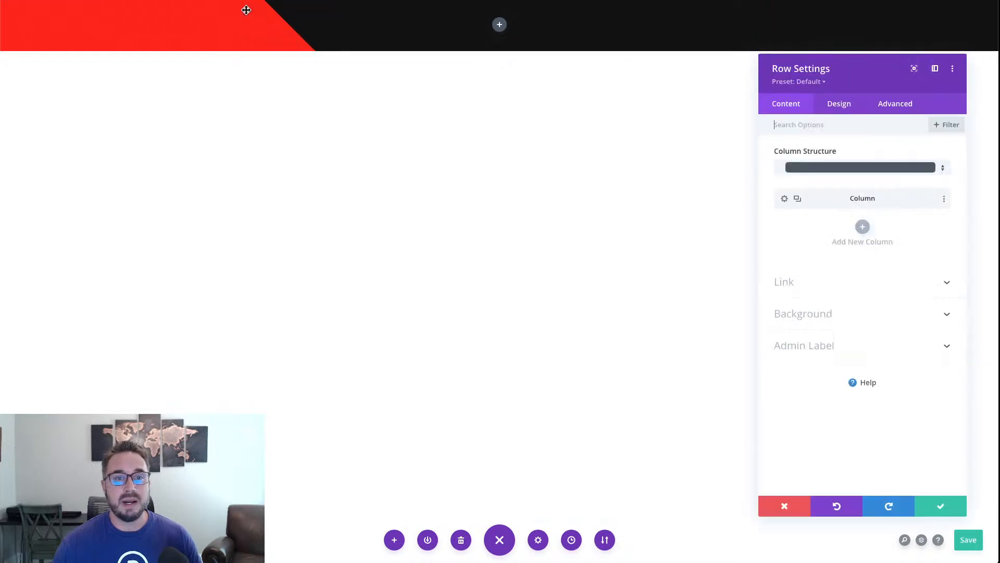
left_click(832, 106)
left_click(818, 155)
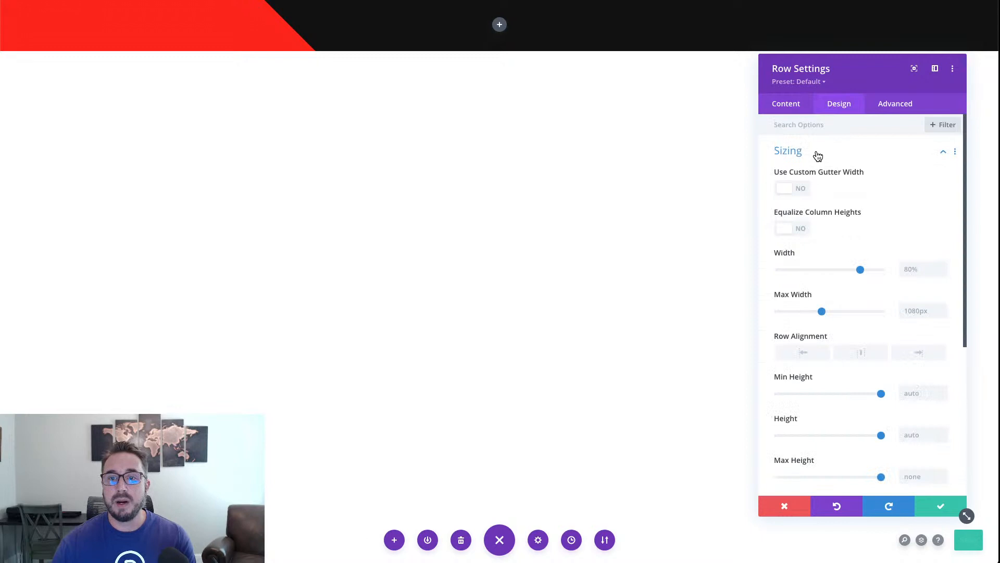
left_click(807, 189)
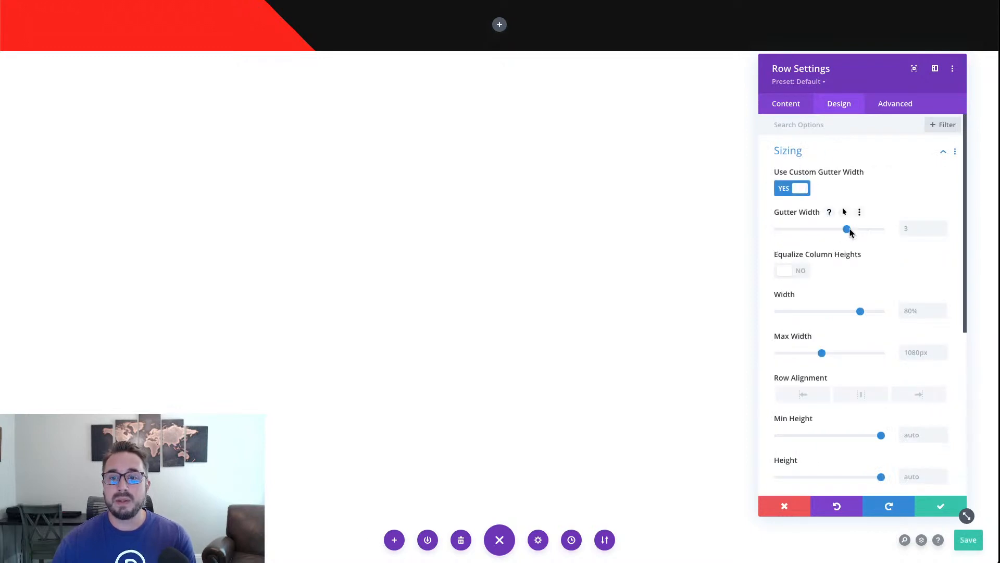
left_click_drag(845, 229, 777, 229)
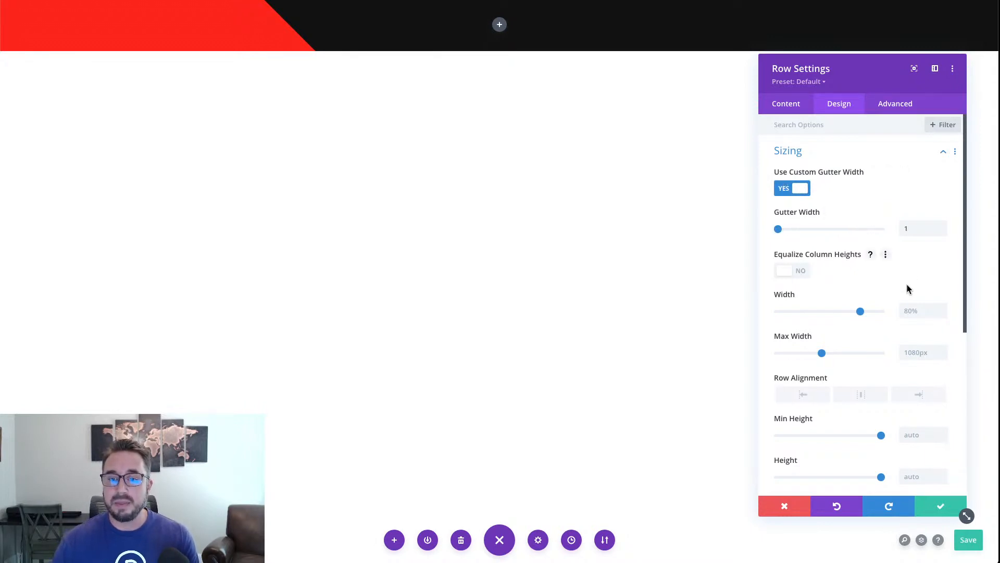
left_click(918, 308)
type("100")
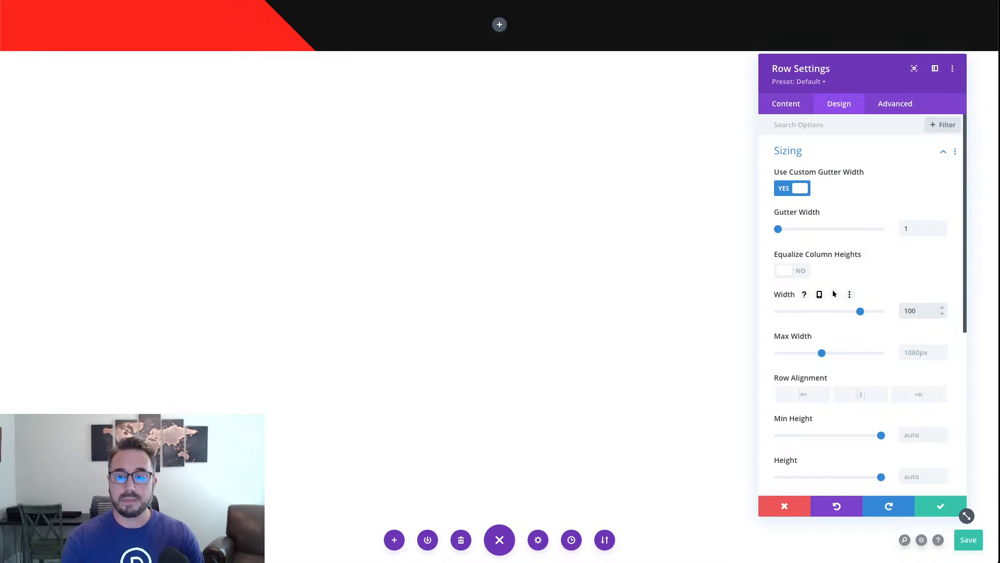
key("Return")
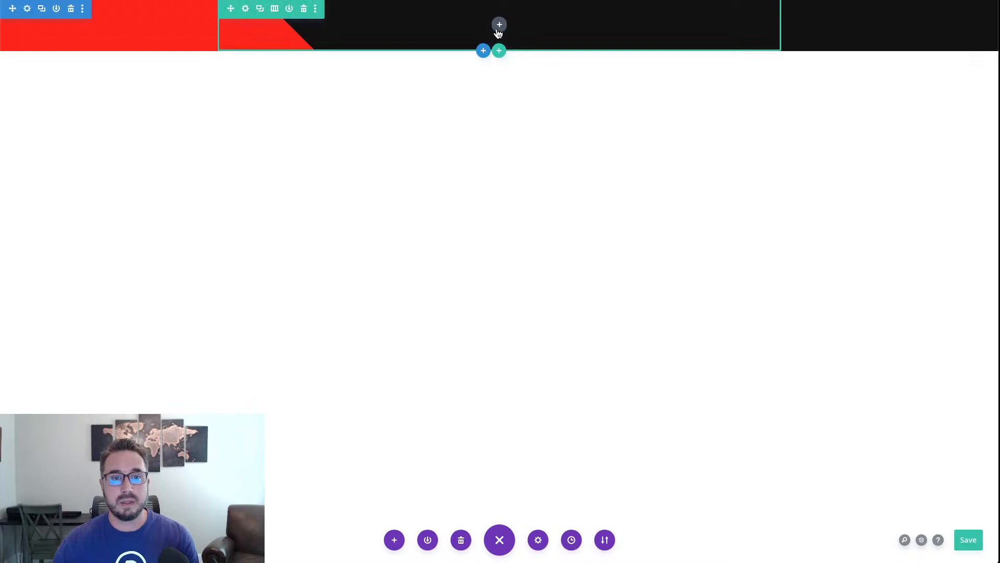
Set the row's maximum width to 1700px in its sizing options
left_click(243, 11)
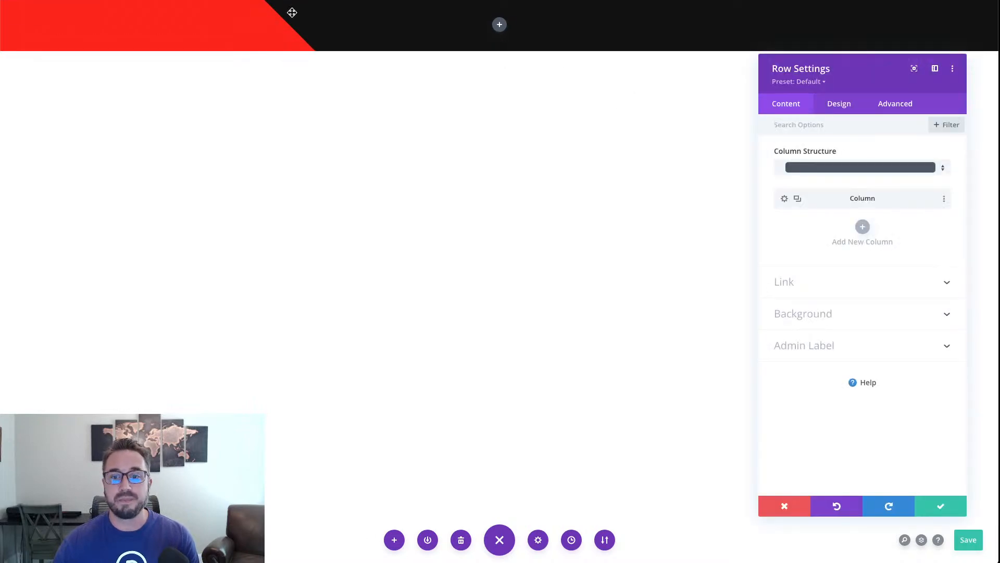
left_click(841, 105)
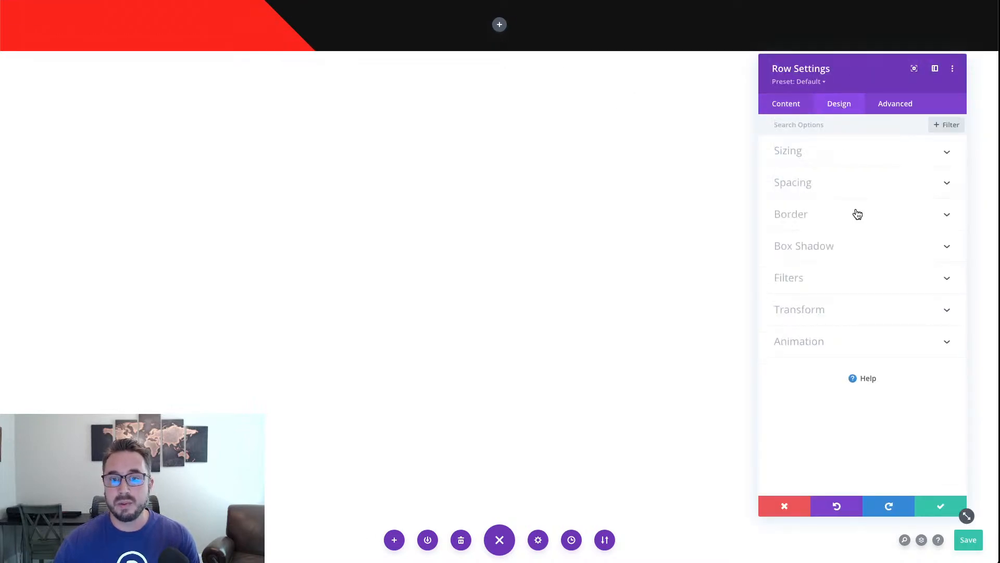
left_click(852, 161)
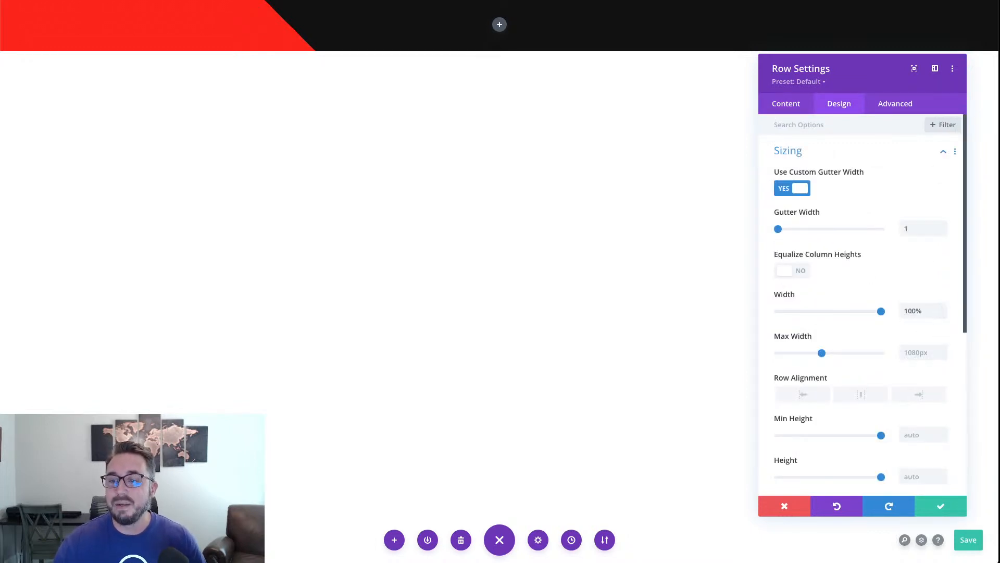
left_click(915, 356)
type("1700px")
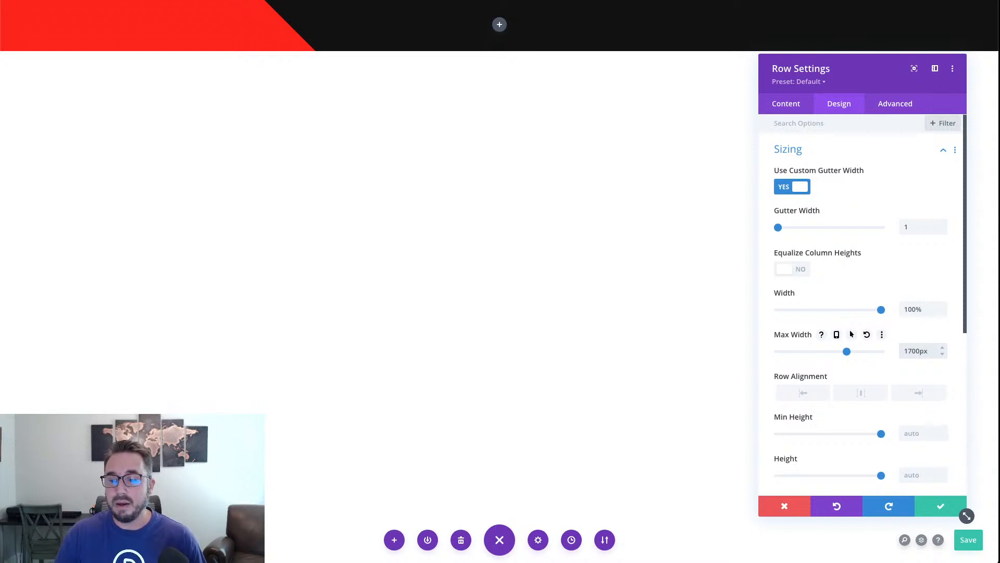
key("ctrl+s")
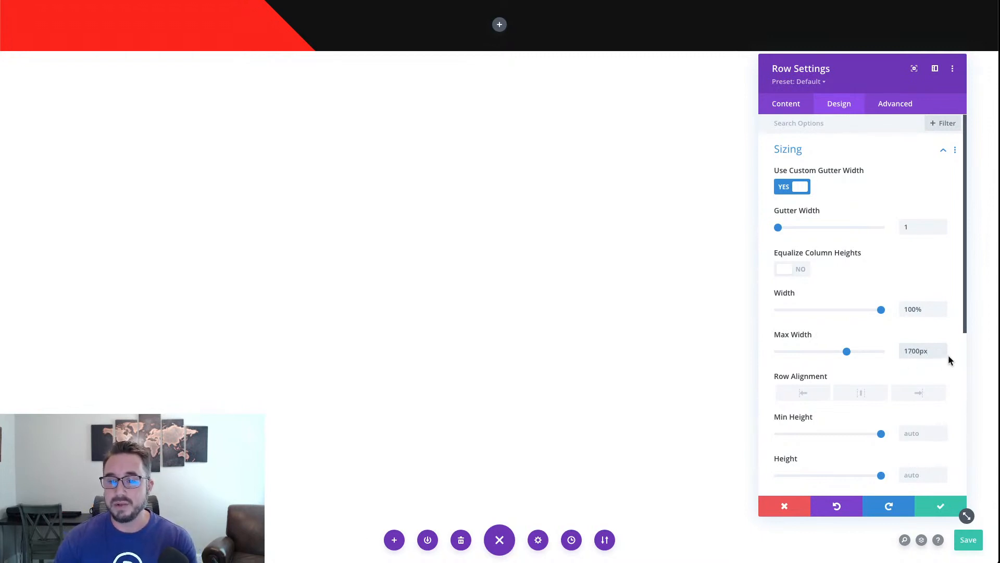
Set the row's height to 100vh
scroll(949, 351, "down", 2)
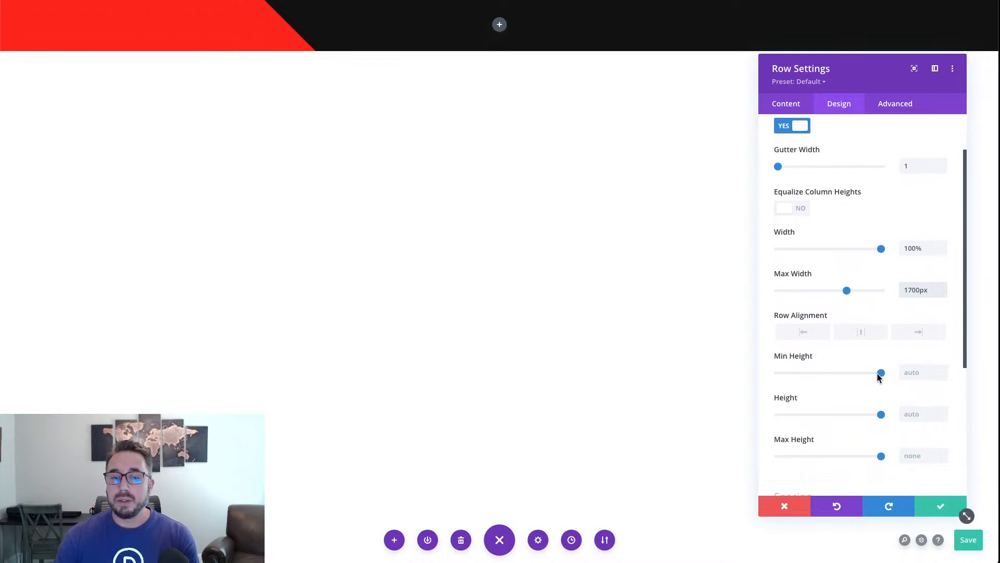
scroll(879, 374, "down", 1)
left_click(929, 367)
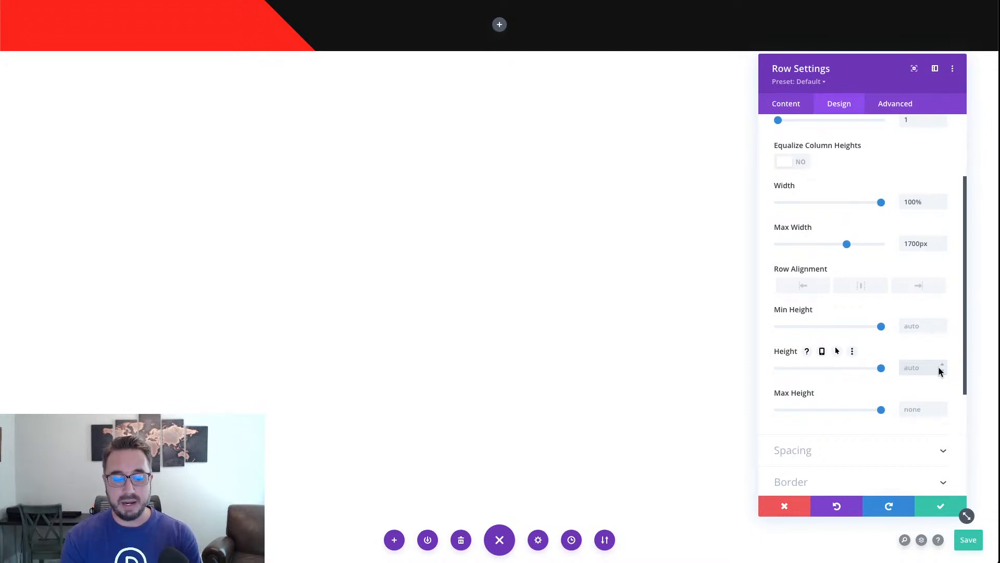
type("100vh")
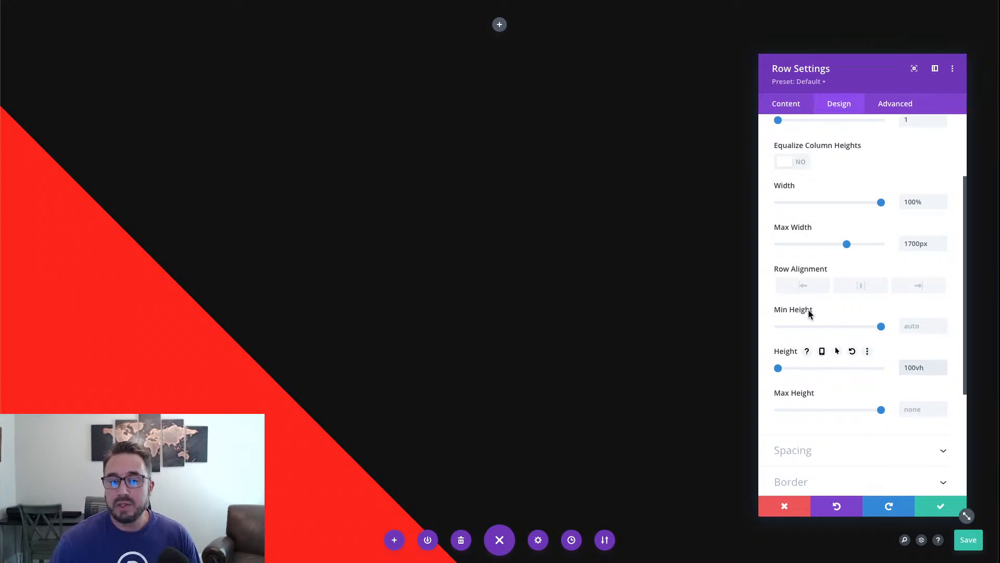
Enable responsive values for the row's minimum height and set the tablet value to none
left_click(836, 311)
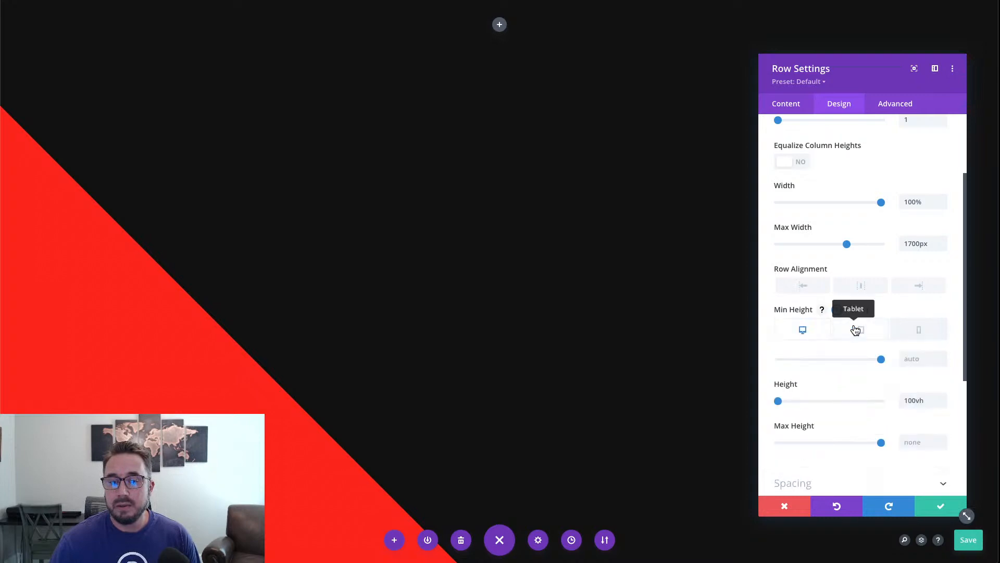
left_click(856, 330)
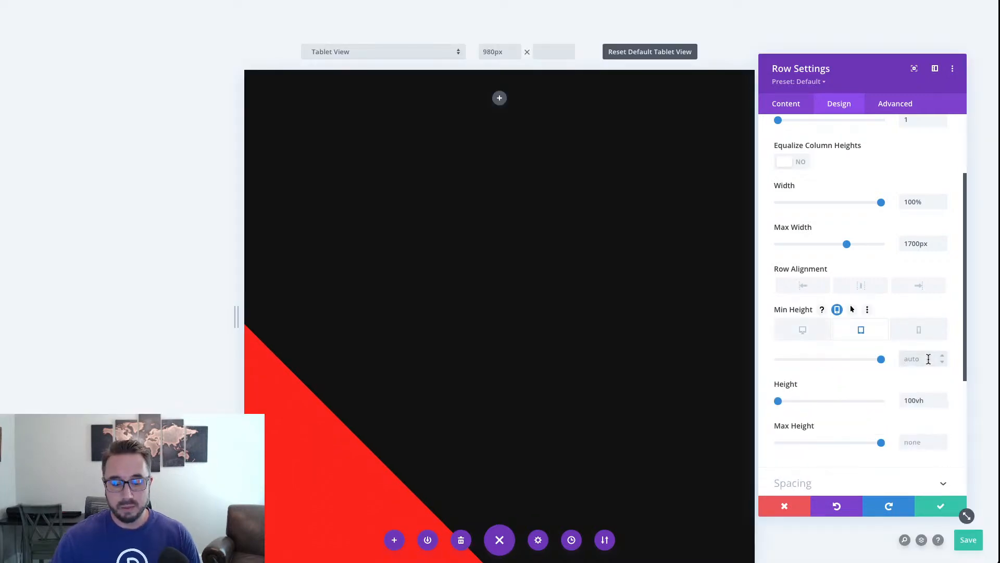
left_click(928, 359)
type("none")
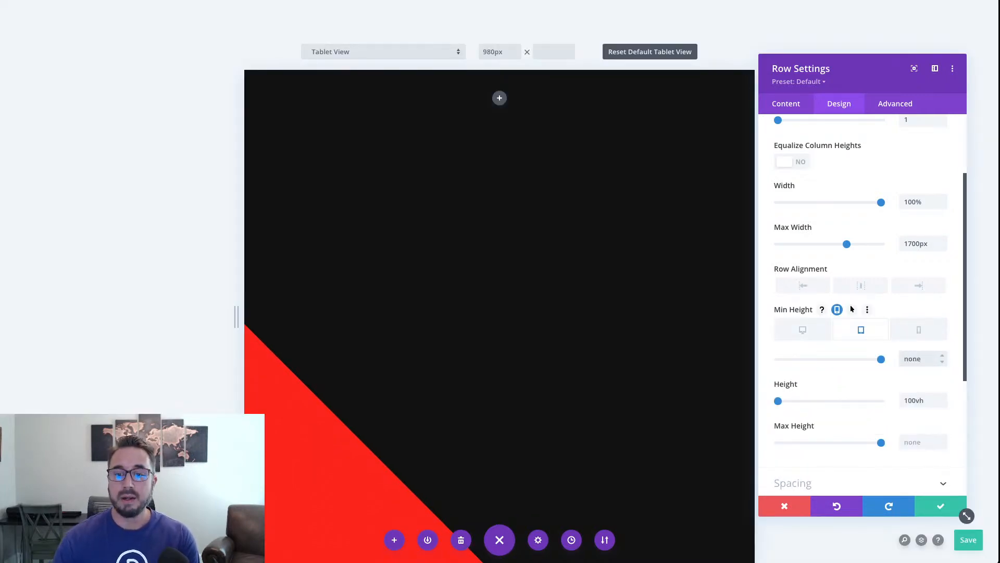
Set the row's phone minimum height to none and return to the desktop value
left_click(920, 332)
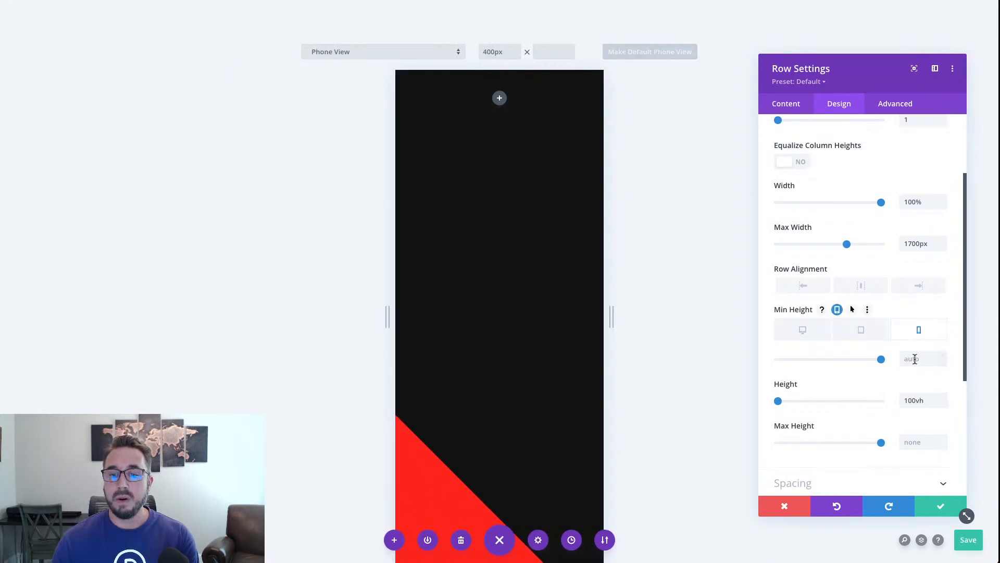
left_click(915, 359)
type("none")
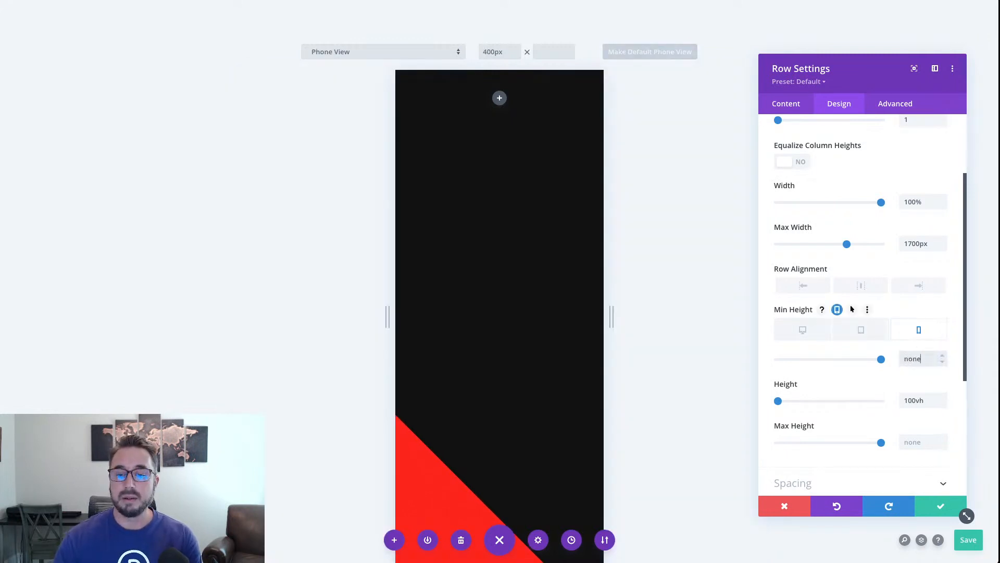
left_click(813, 335)
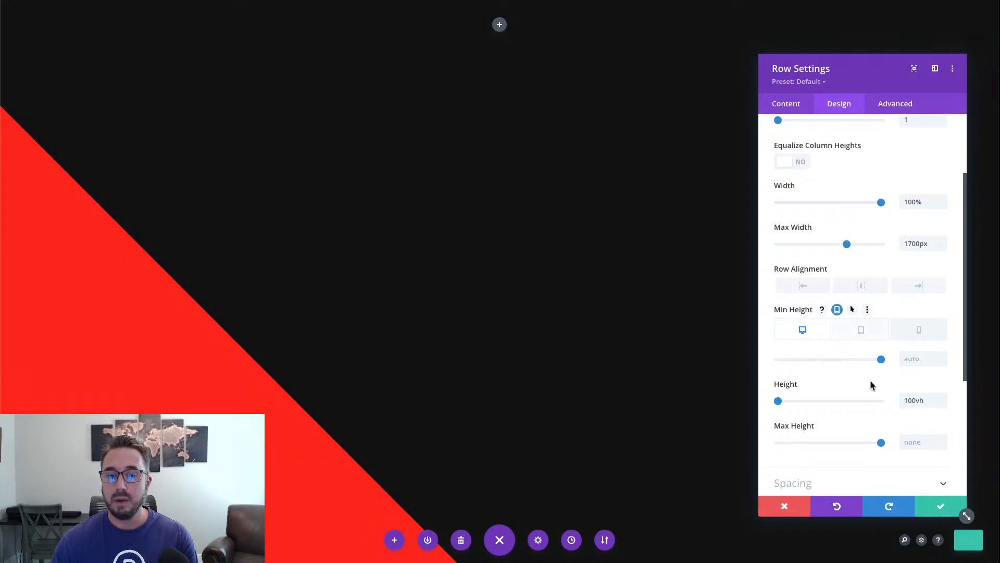
Clear the row's height, set its desktop minimum height to 100vh, and check the tablet and phone minimum heights
double_click(931, 400)
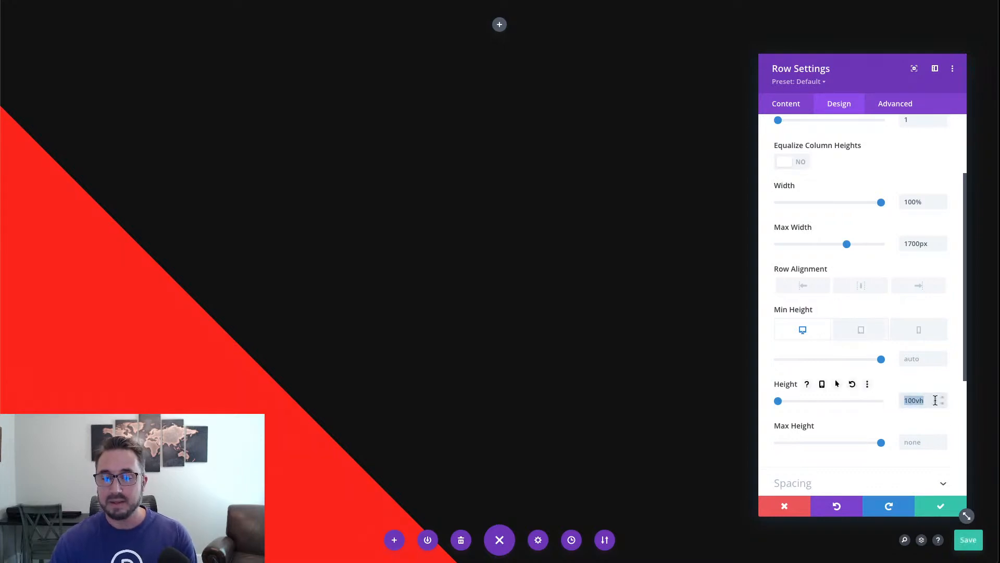
key("BackSpace")
left_click(944, 359)
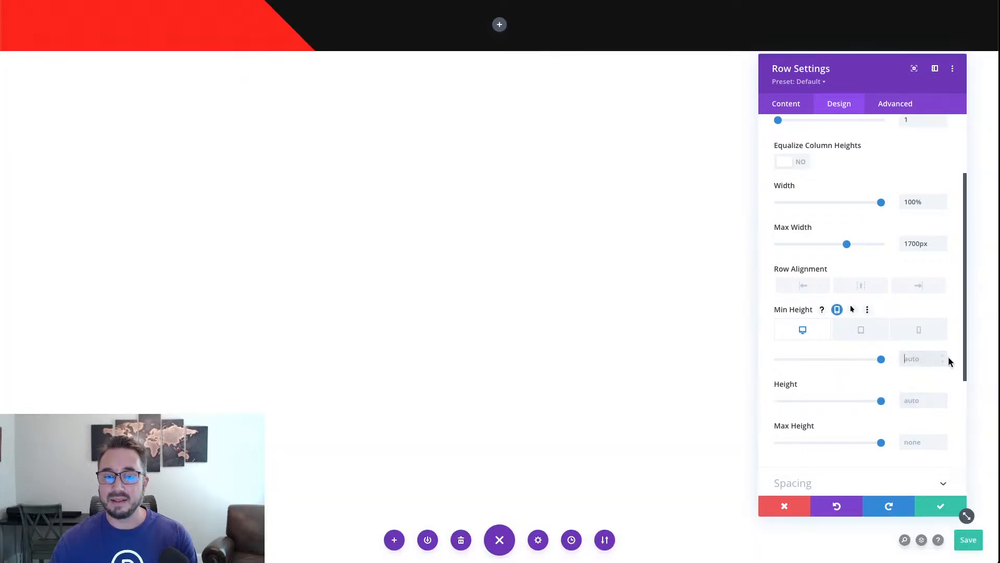
type("100vh")
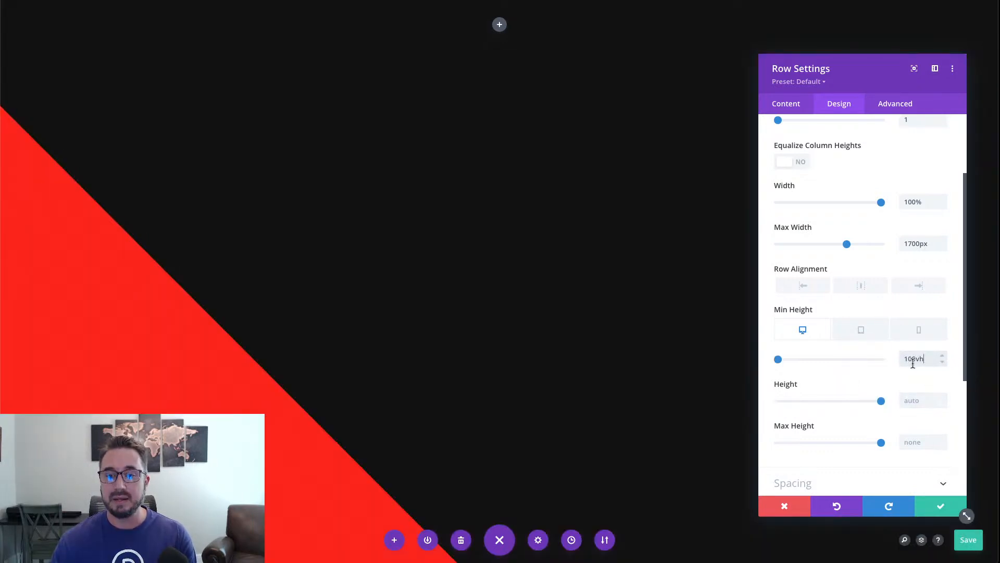
left_click(866, 337)
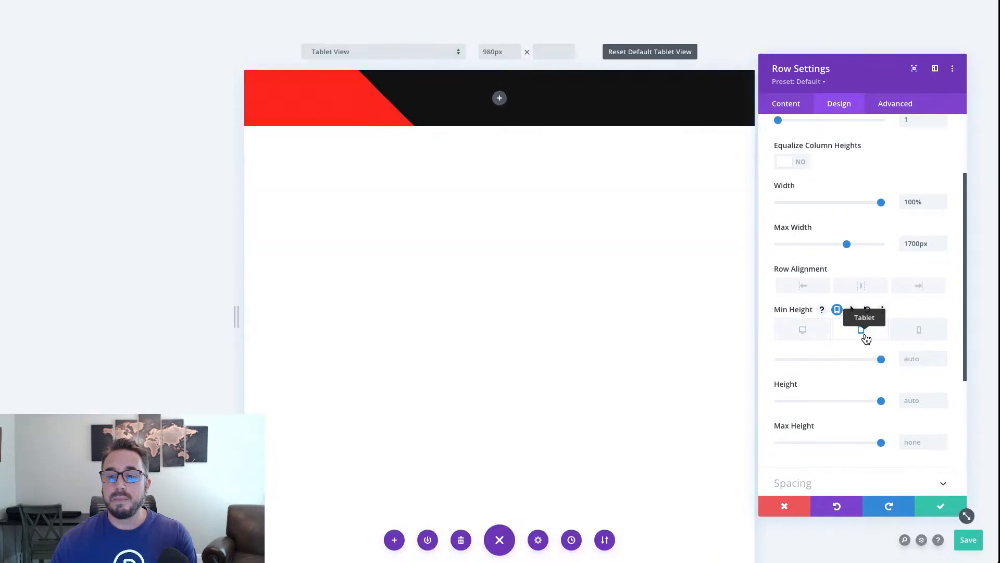
left_click(918, 336)
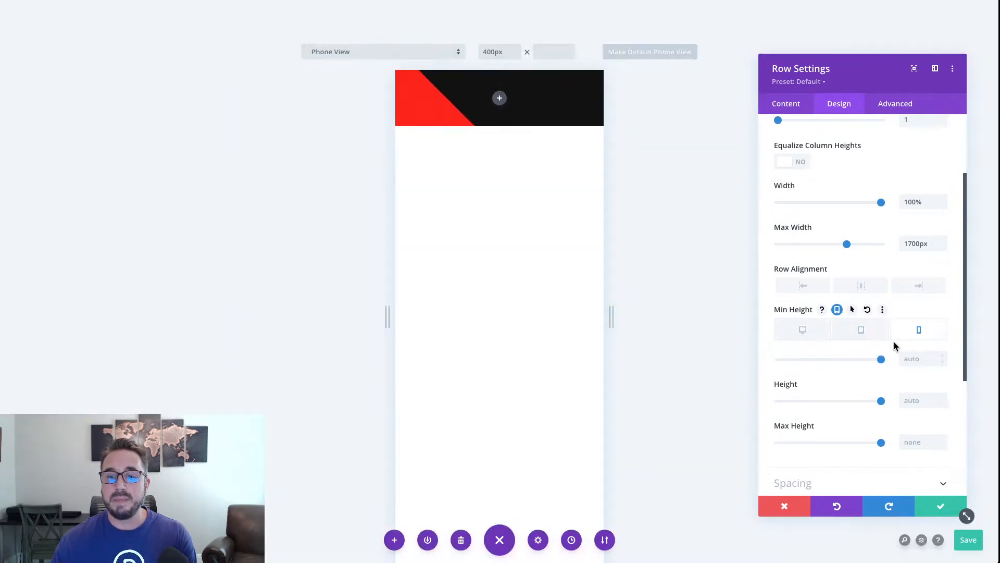
left_click(865, 334)
left_click(804, 336)
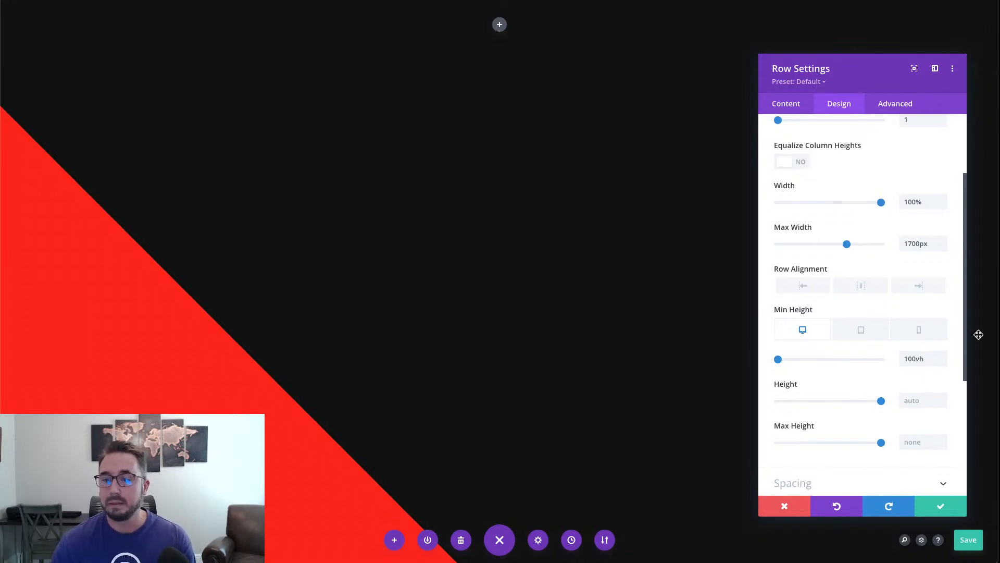
Set the row's top and bottom padding to 0px and save the row settings
scroll(895, 362, "down", 3)
left_click(867, 395)
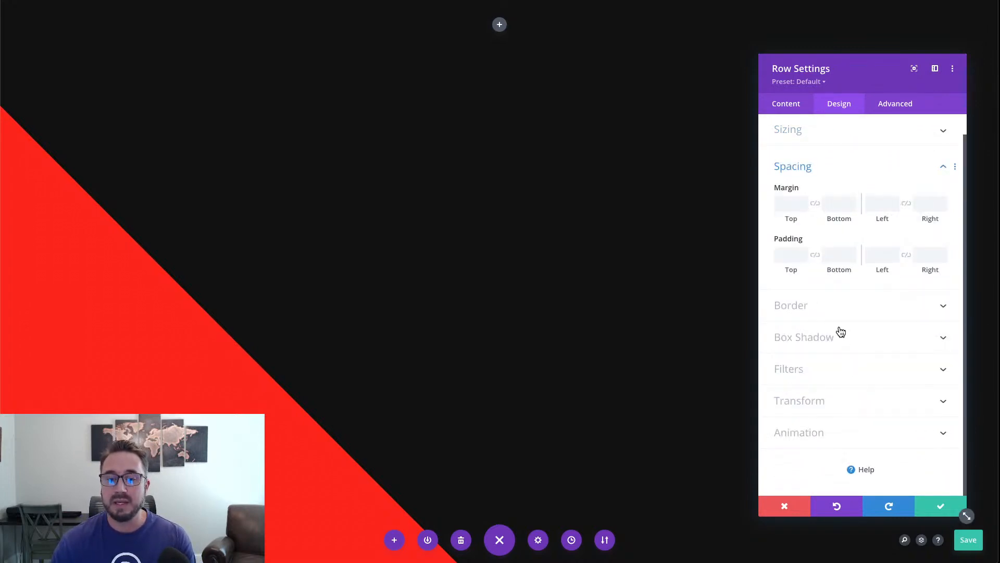
left_click(802, 258)
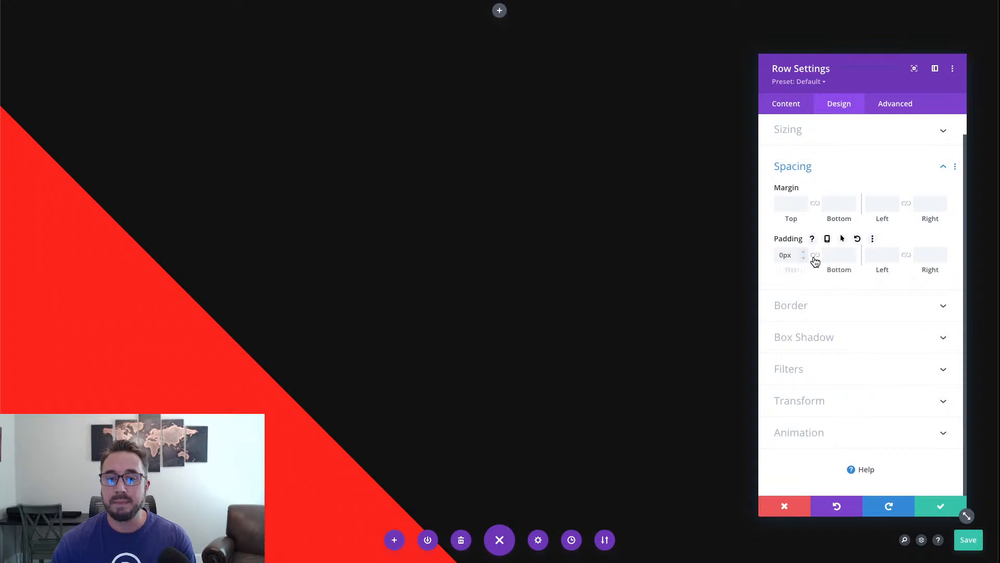
left_click(852, 261)
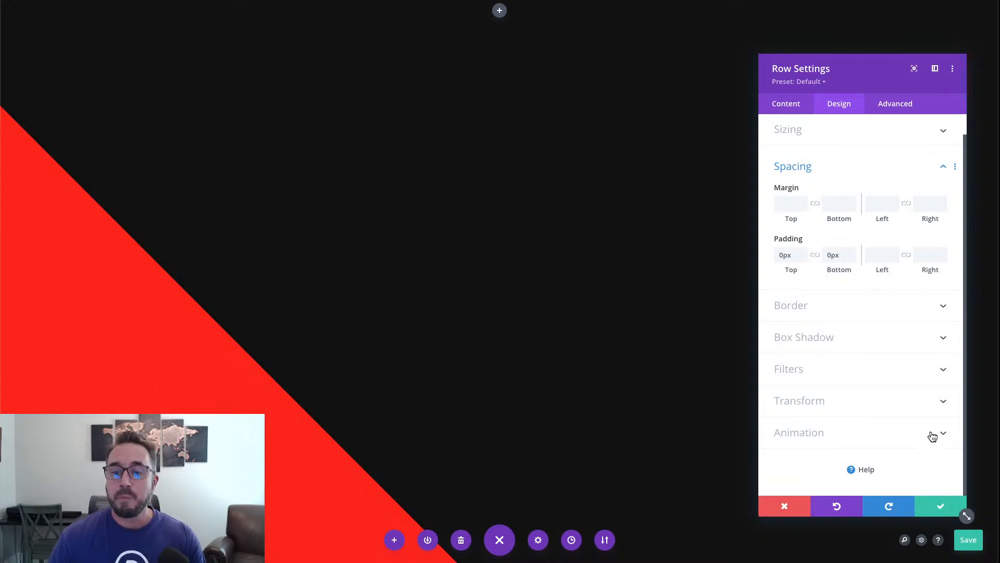
left_click(950, 507)
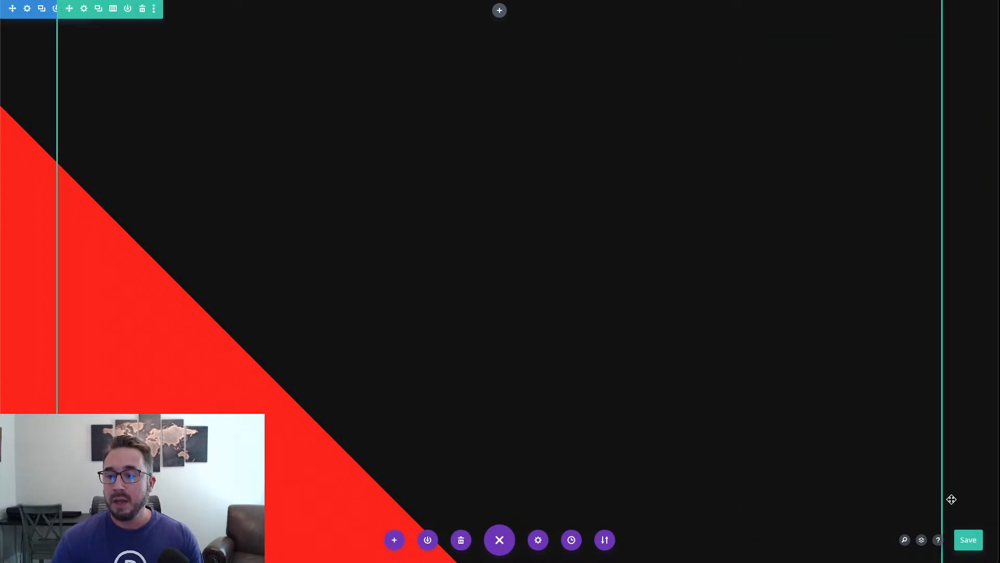
Insert a Text module into the row's column
left_click(499, 11)
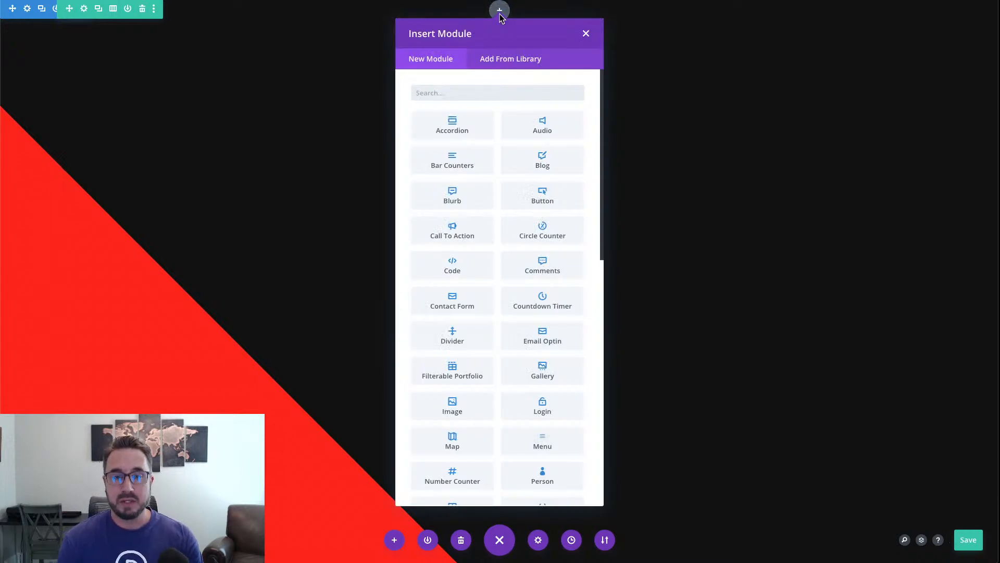
type("text")
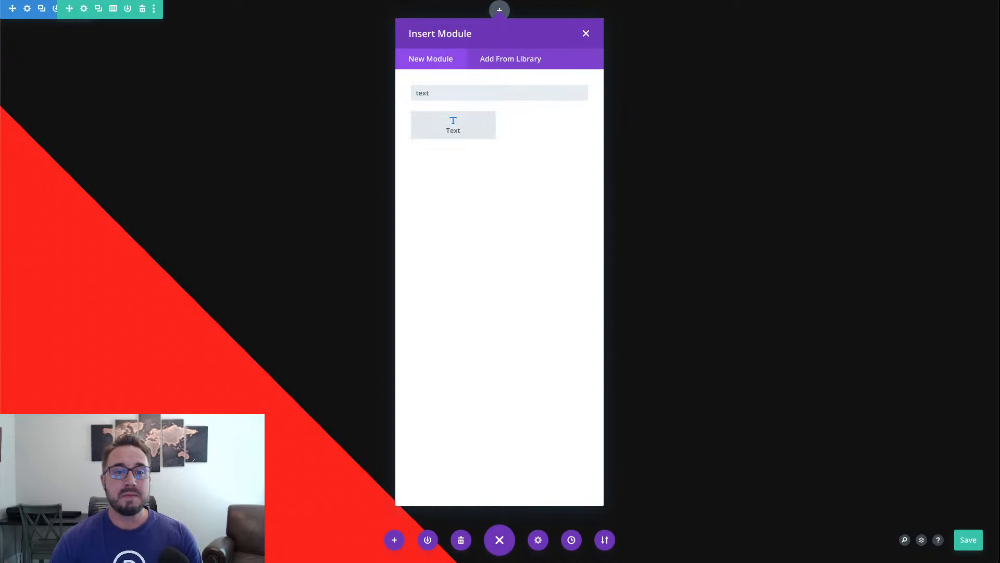
left_click(474, 132)
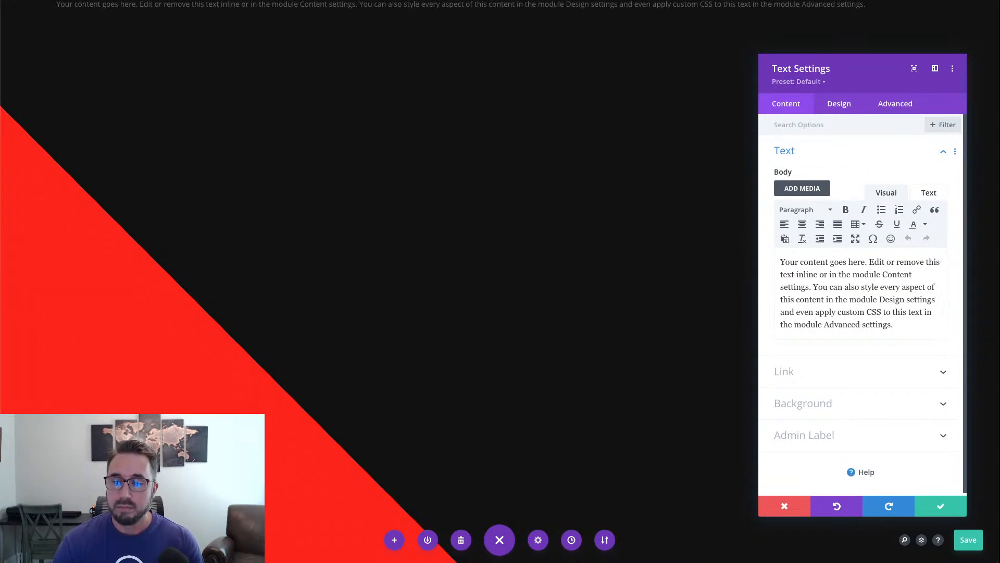
Replace the body HTML with an h1 reading "Fluid Fullscreen Page Design" followed by a period in a span styled color: #ff2000;
left_click(932, 195)
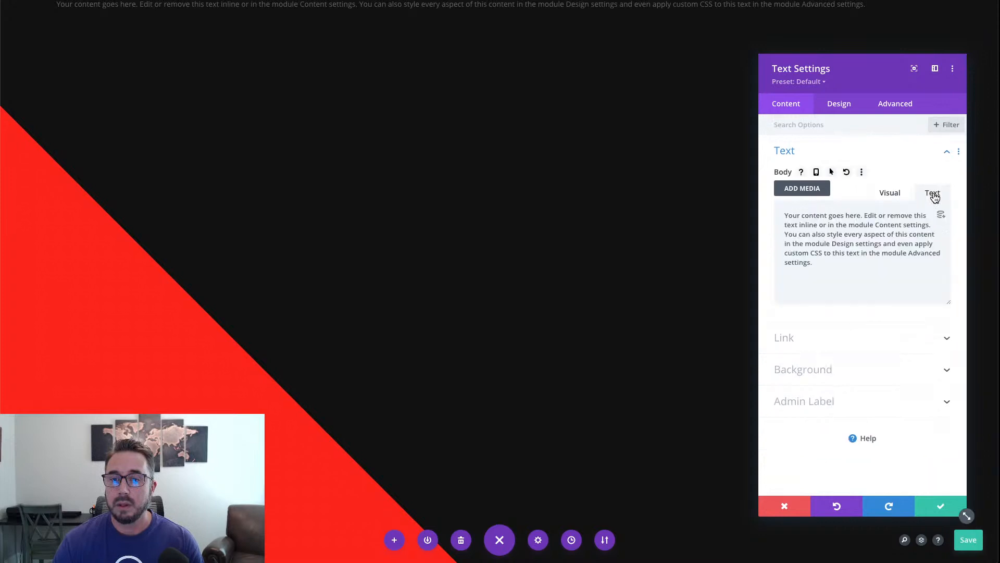
left_click_drag(826, 265, 775, 218)
type("<h1>Fluid Fullscreen Page Design<span style=\"color: #ff2000;\">.</span></h1>")
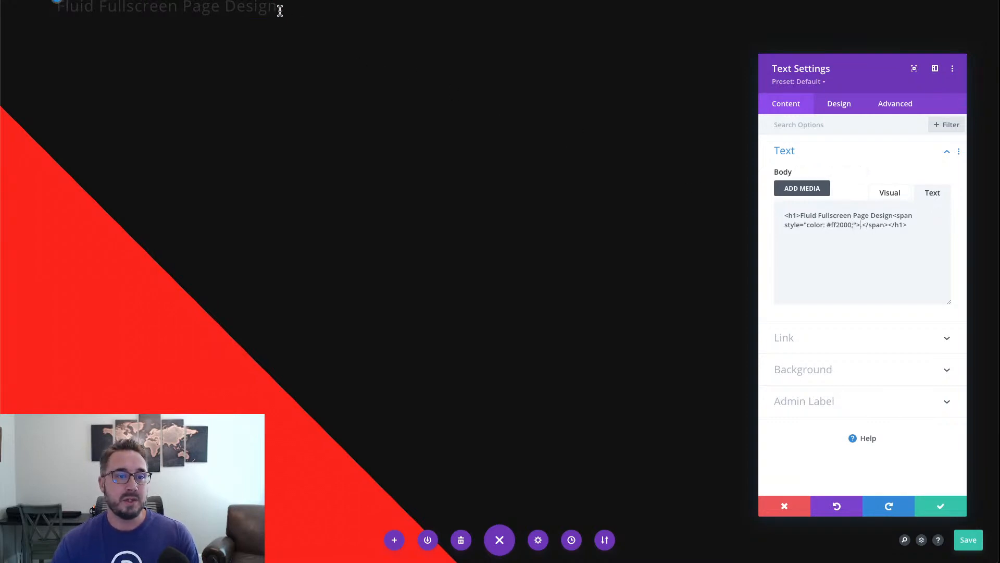
double_click(876, 226)
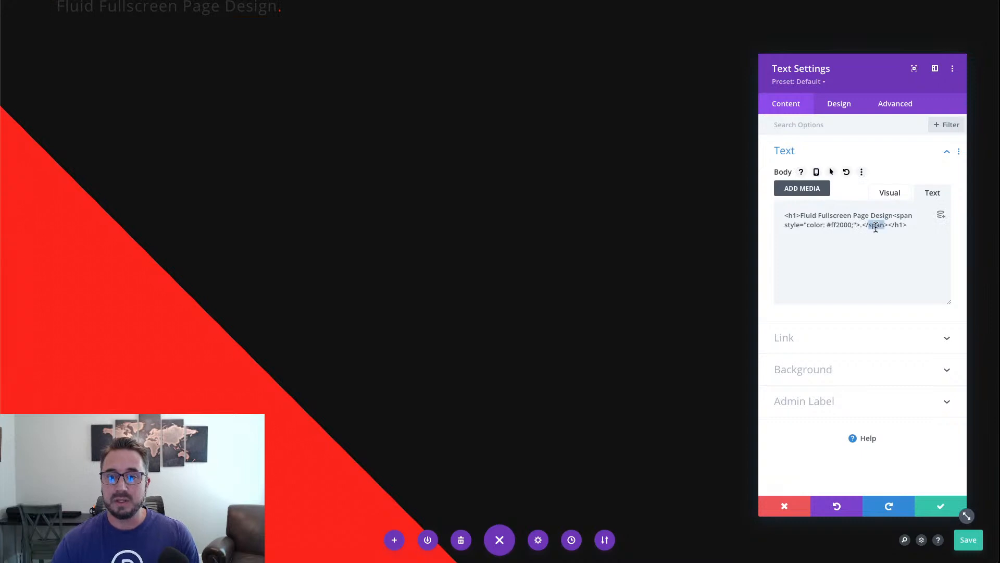
left_click(876, 235)
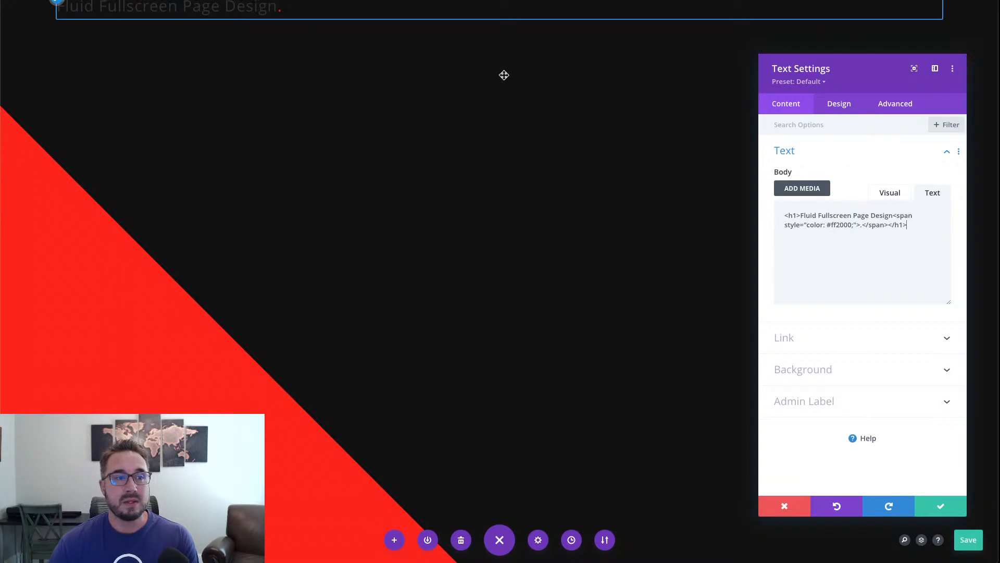
Add the custom CSS "font-size: clamp(32px, 4.1vw, 70px);" to the text module's main element
left_click(890, 105)
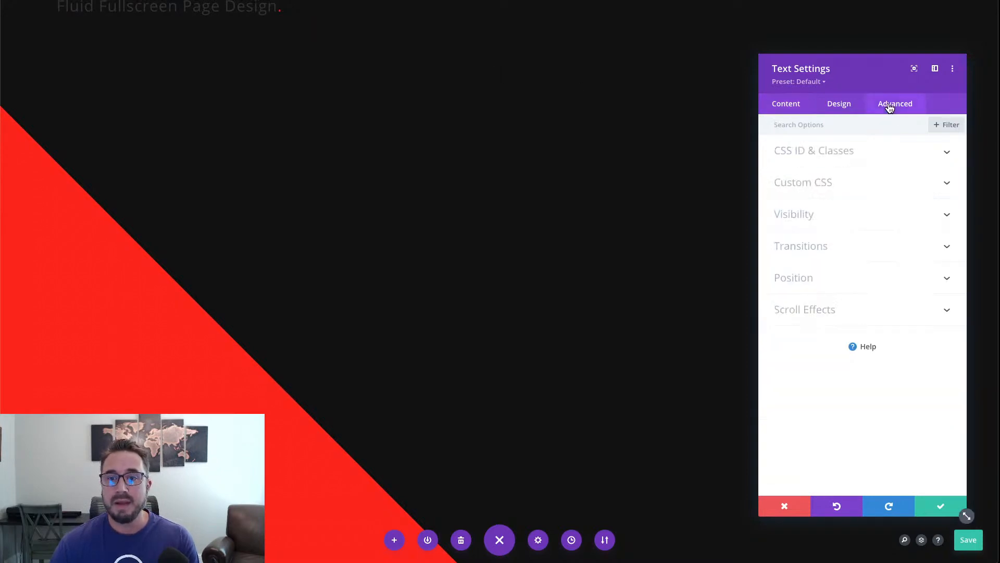
left_click(867, 186)
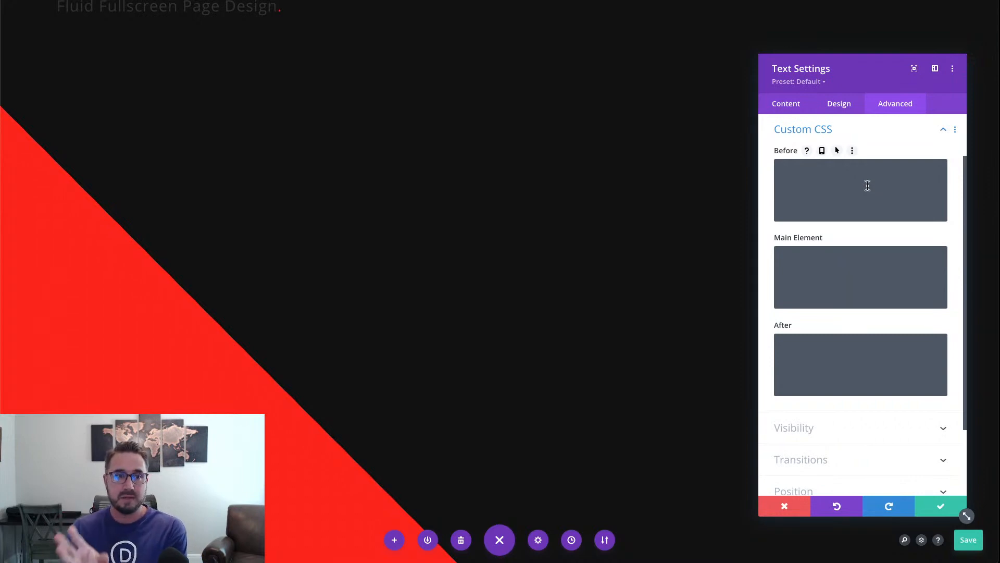
key("ctrl+s")
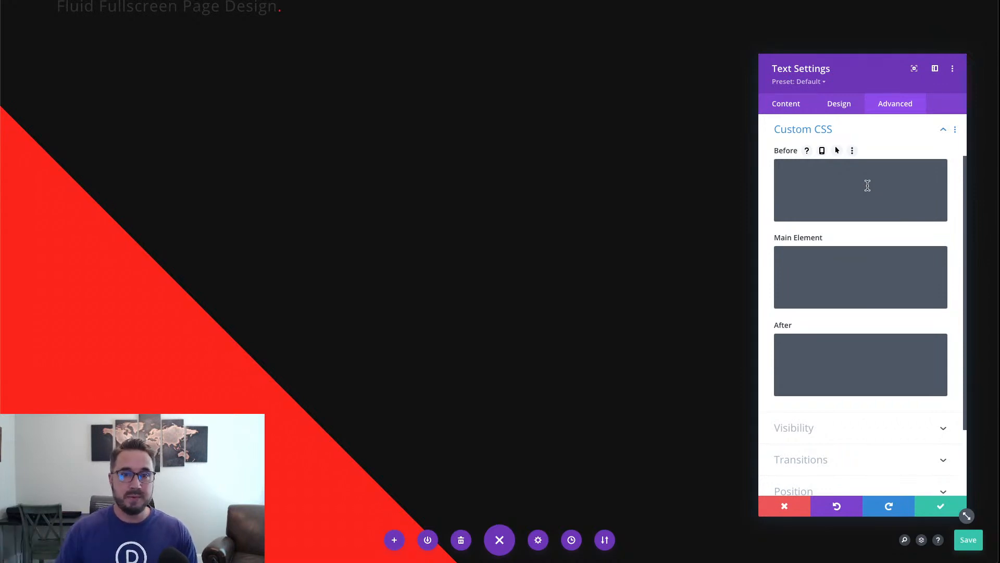
left_click(853, 277)
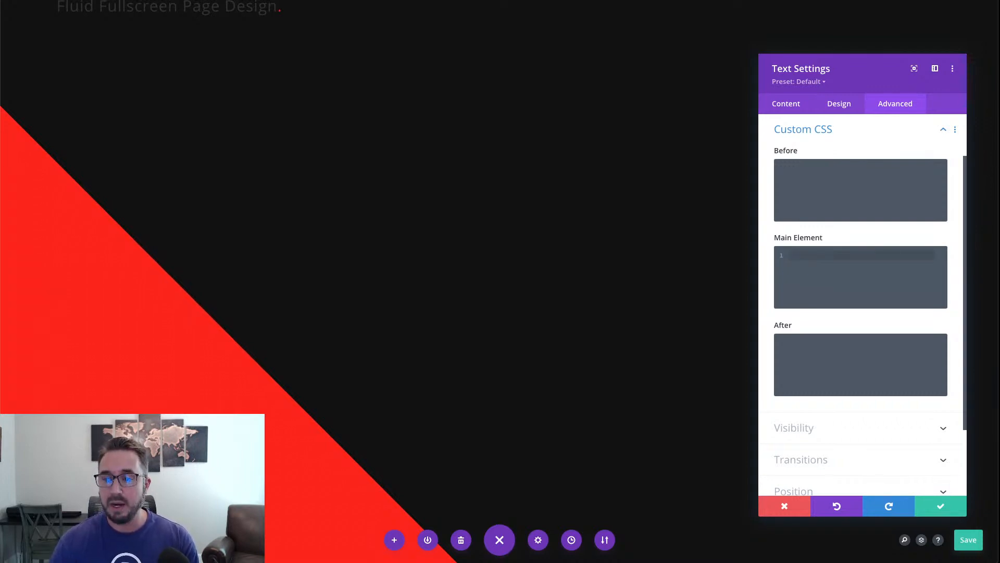
left_click(854, 255)
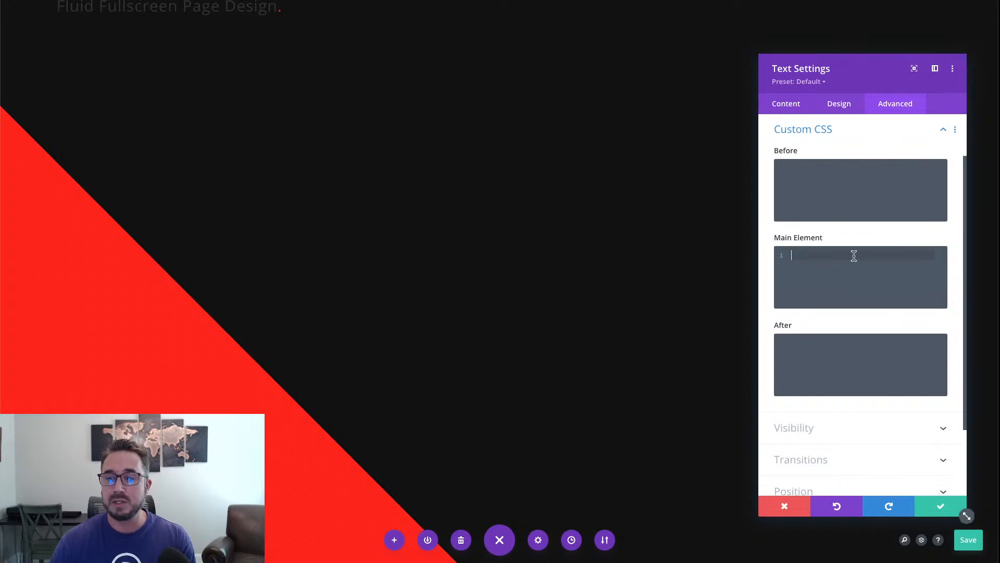
type("font-size: clamp(32px, 4.1vw, 70px);")
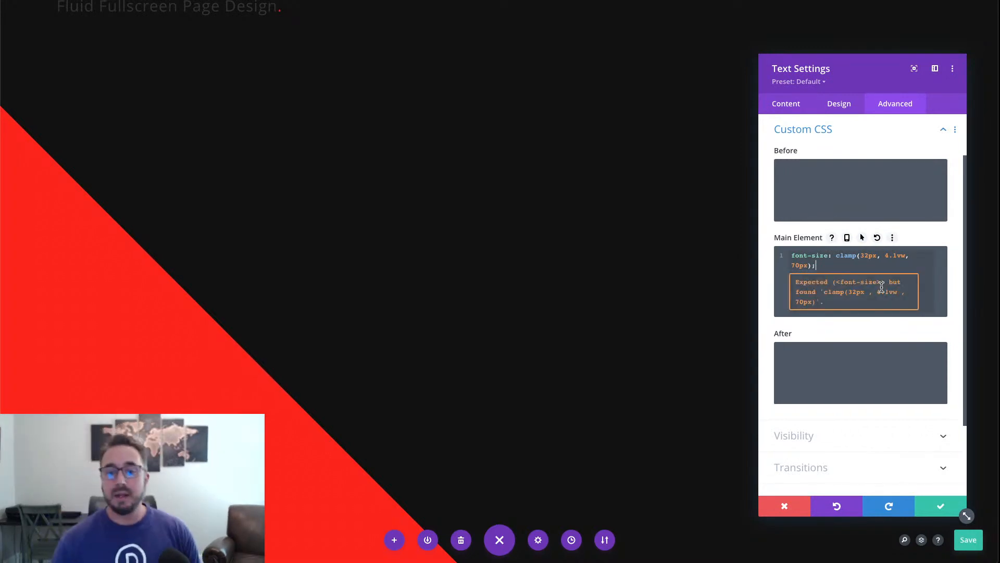
Reposition and widen the Text Settings window, and examine the 4.1vw and 70px values in the clamp declaration
left_click_drag(869, 83, 841, 94)
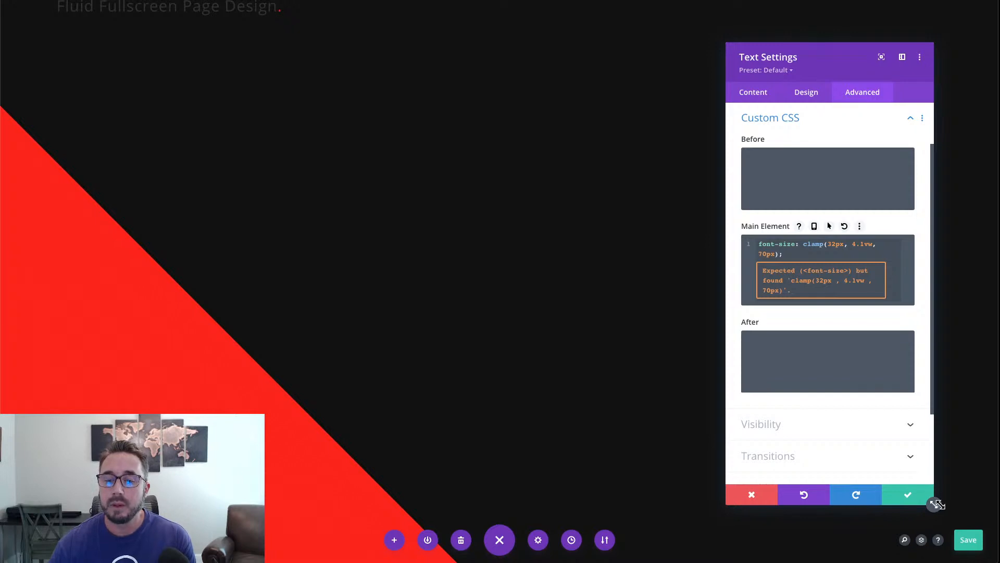
left_click_drag(938, 504, 957, 499)
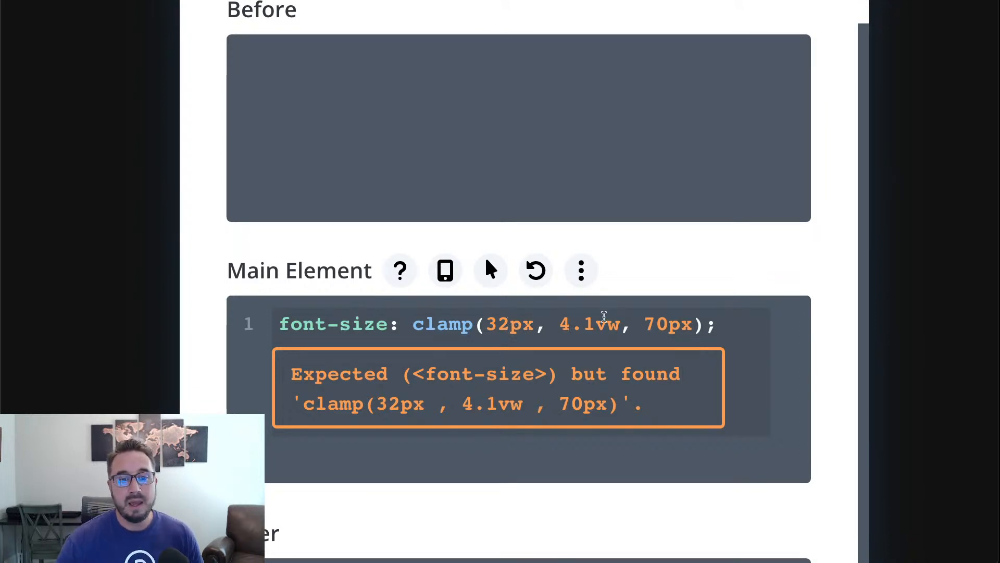
left_click_drag(620, 324, 562, 326)
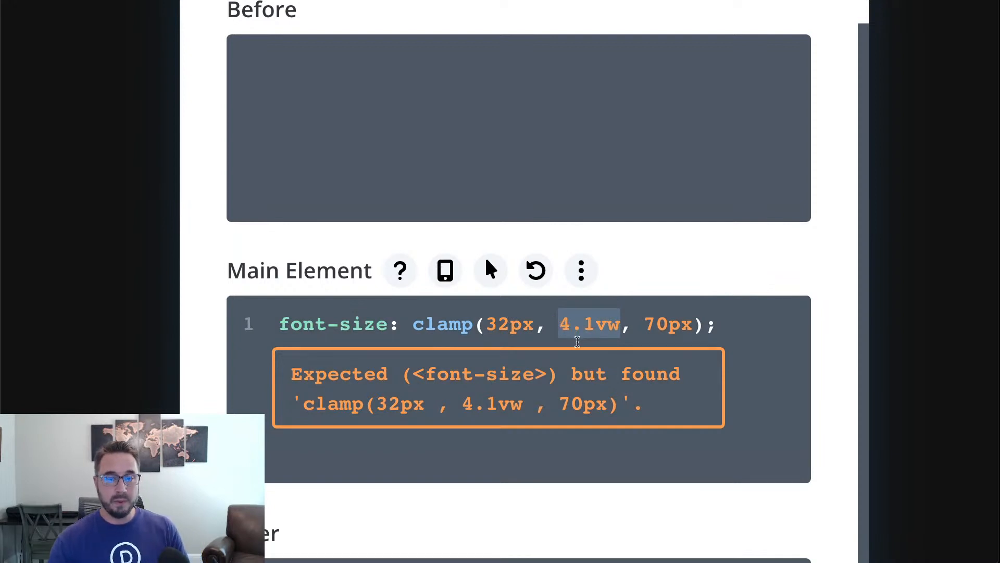
left_click(646, 324)
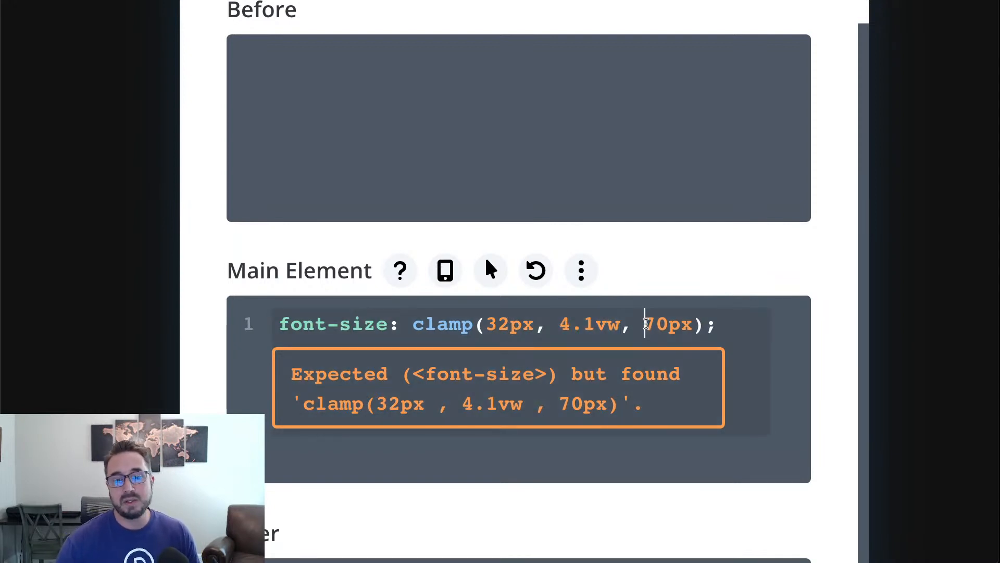
left_click_drag(646, 324, 686, 325)
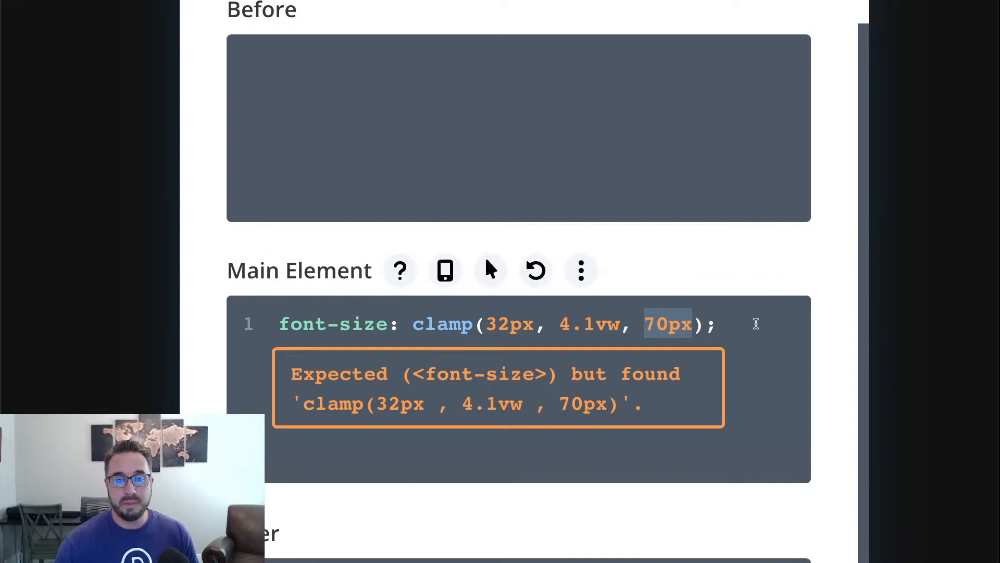
left_click(756, 323)
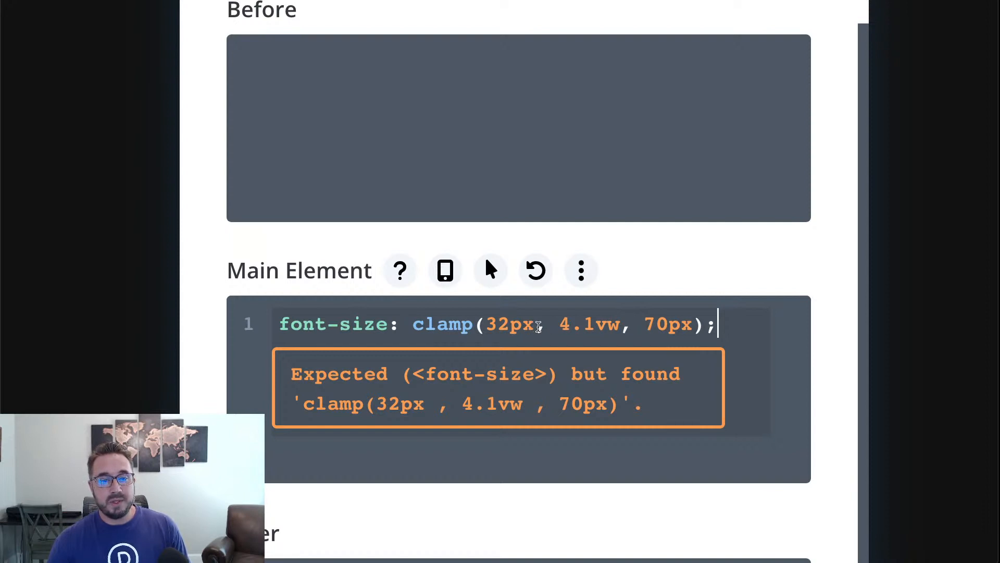
left_click(620, 325)
left_click_drag(619, 326, 558, 326)
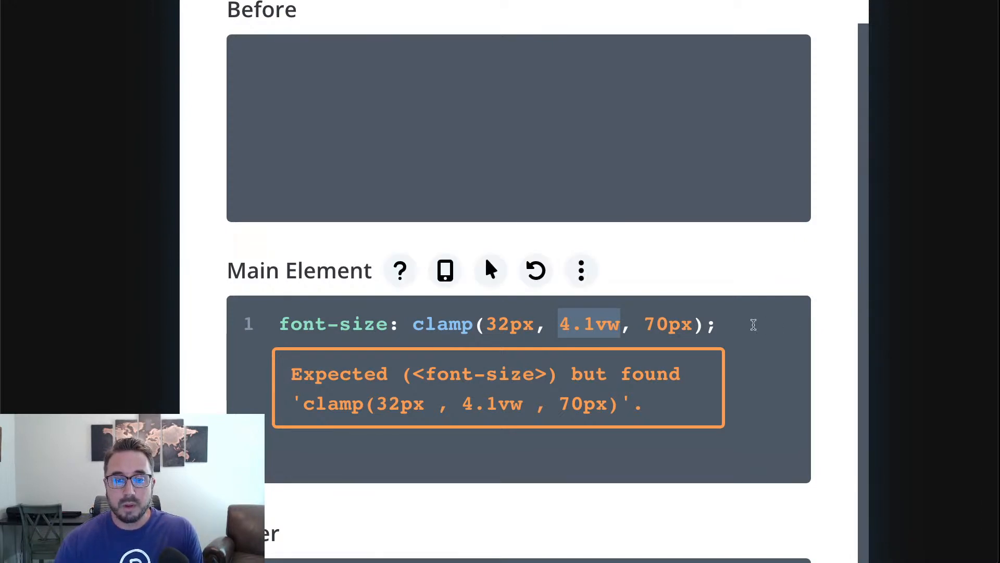
left_click(754, 324)
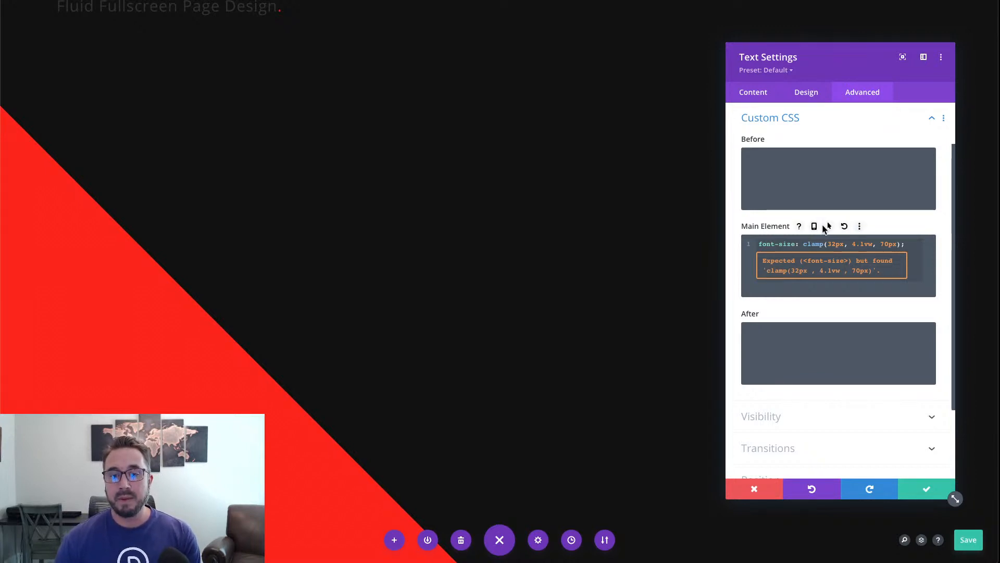
Set the H1 heading text size to 1em in the text module's design options
left_click(815, 100)
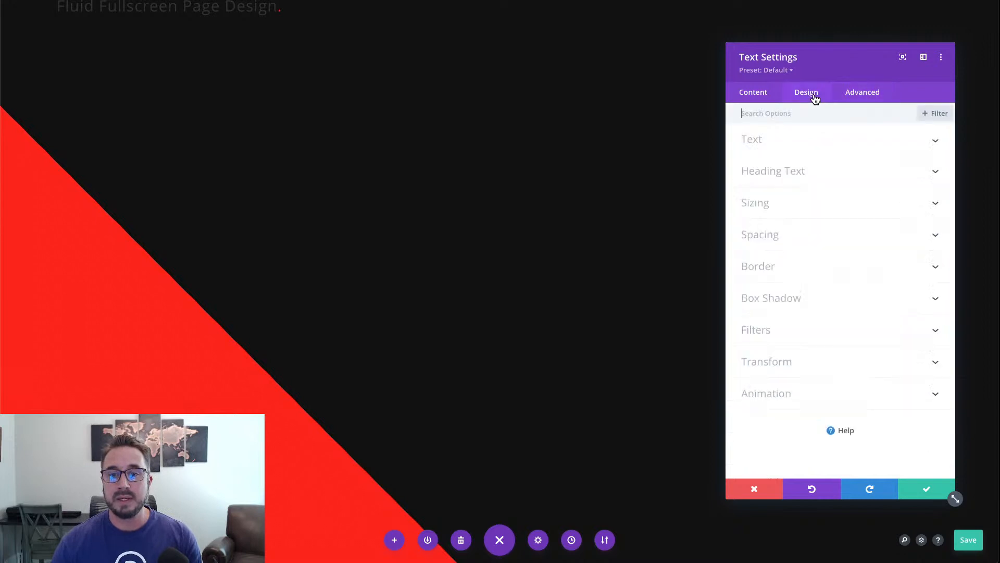
left_click(833, 171)
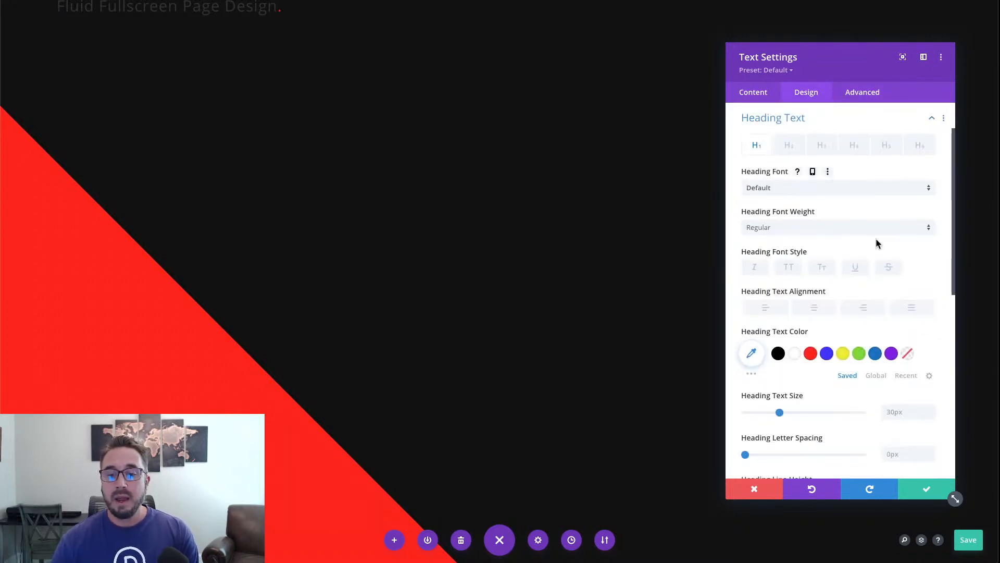
scroll(921, 405, "down", 3)
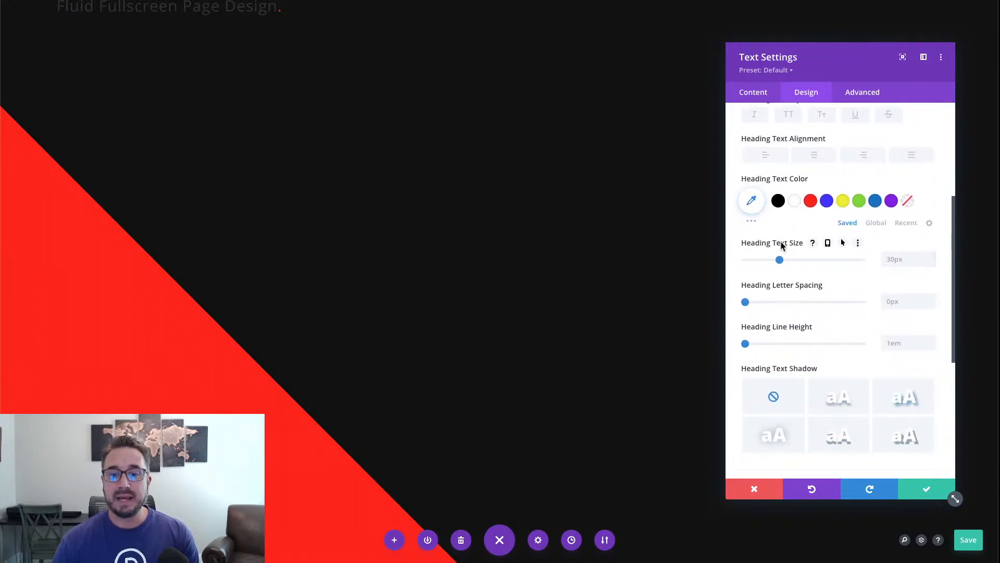
type("1em")
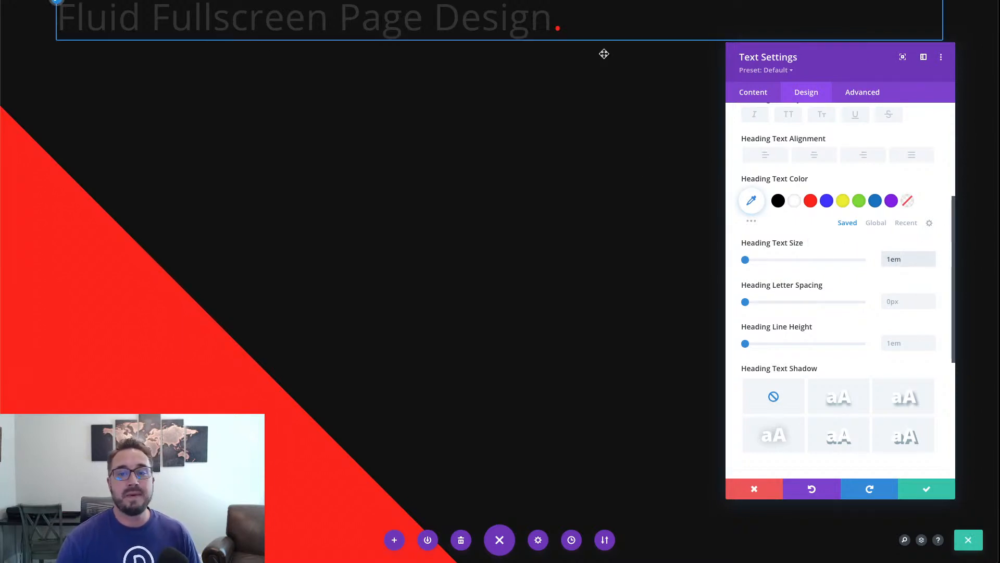
Review the clamp font-size declaration in the text module's main element custom CSS
left_click(860, 96)
left_click(840, 177)
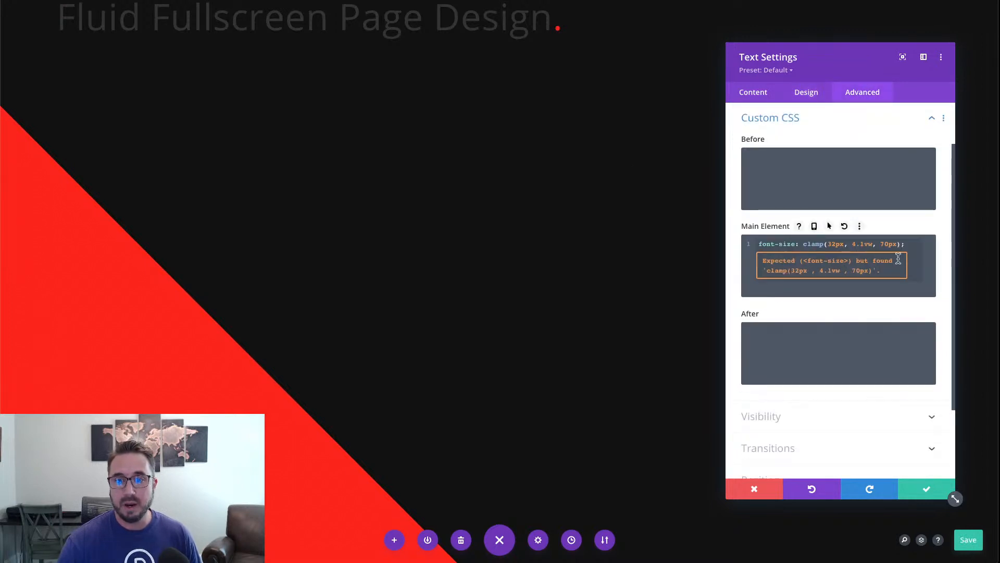
left_click(817, 95)
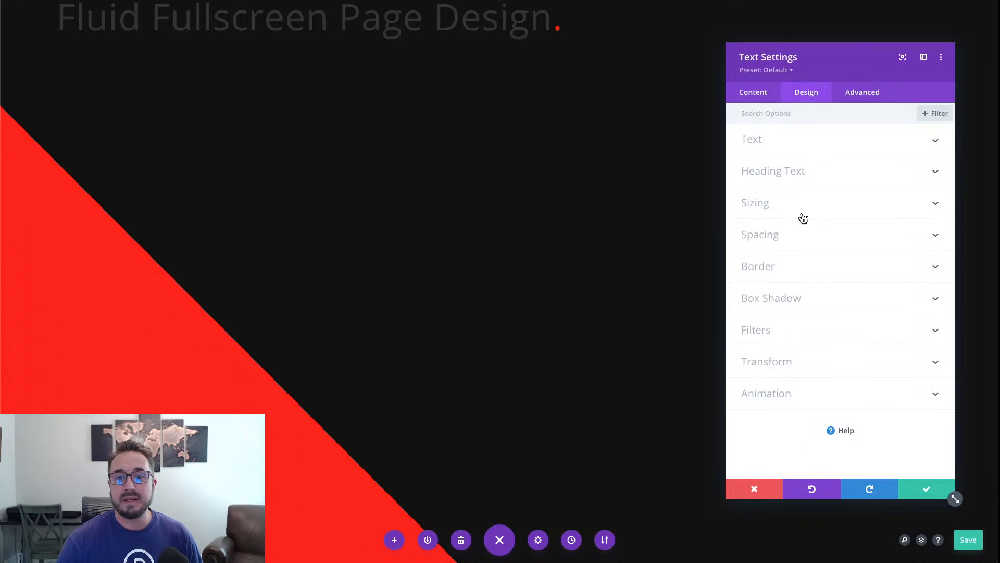
Try a heading text size of 2em and return it to 1em
left_click(793, 147)
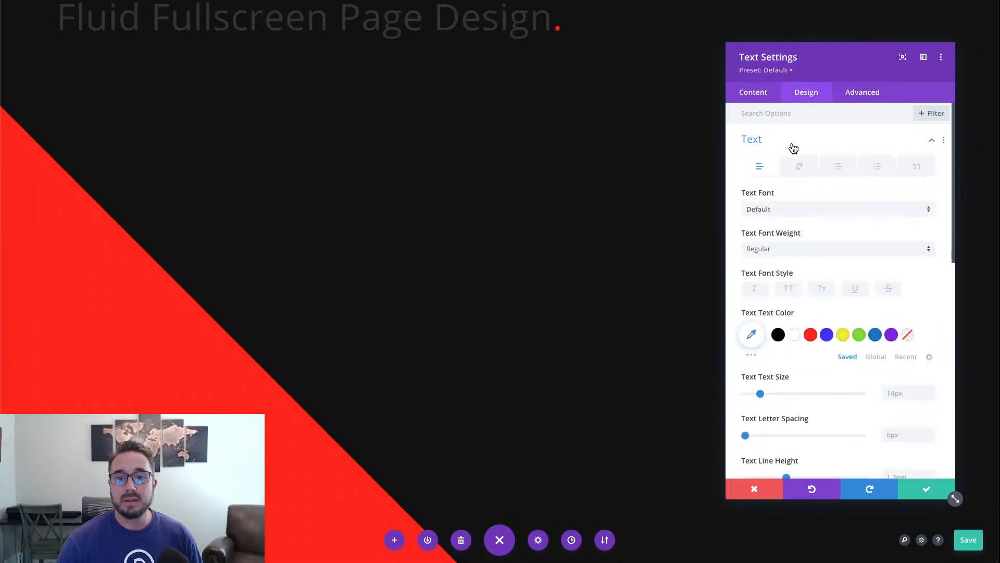
left_click(793, 149)
left_click(786, 167)
scroll(917, 372, "down", 3)
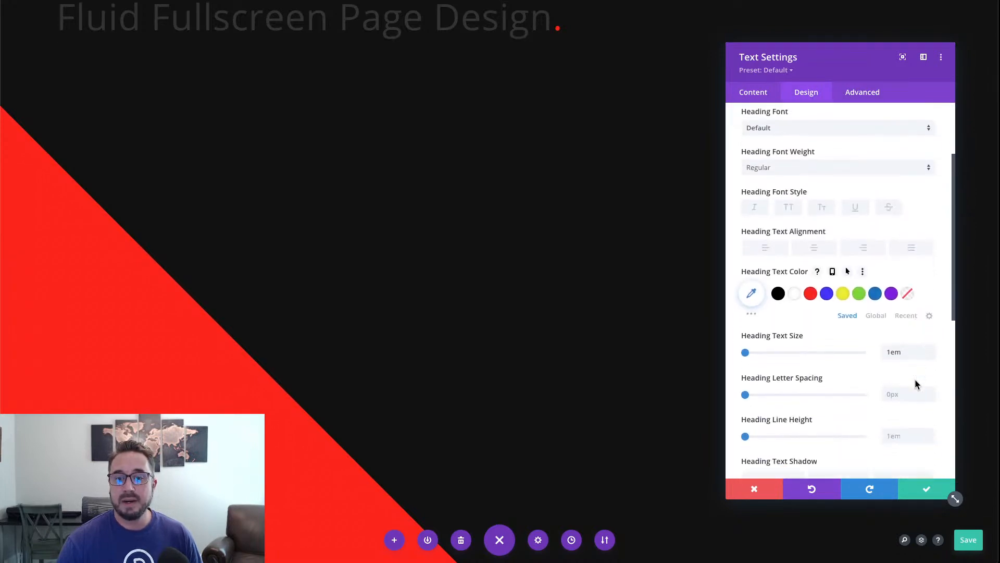
scroll(915, 379, "down", 2)
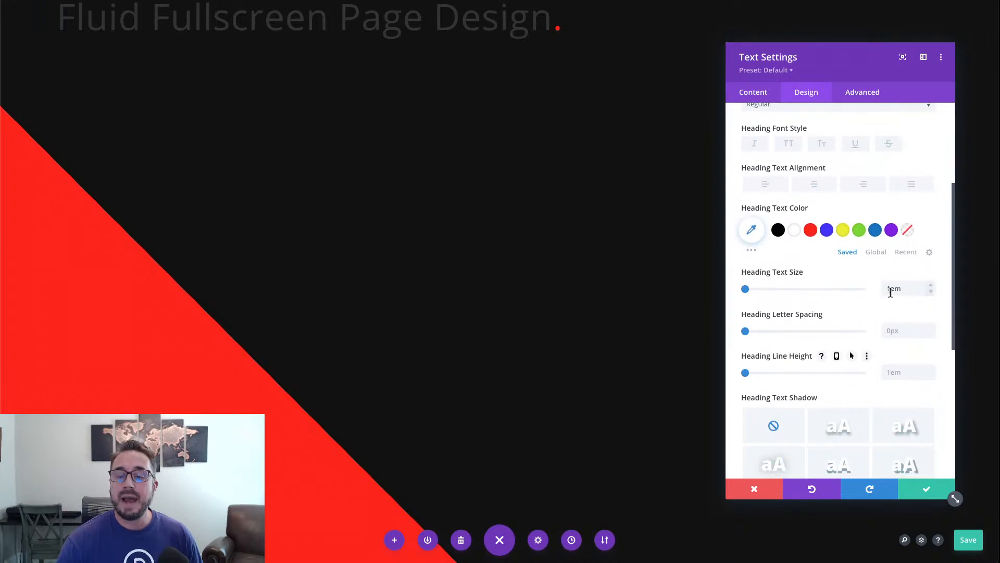
left_click(932, 288)
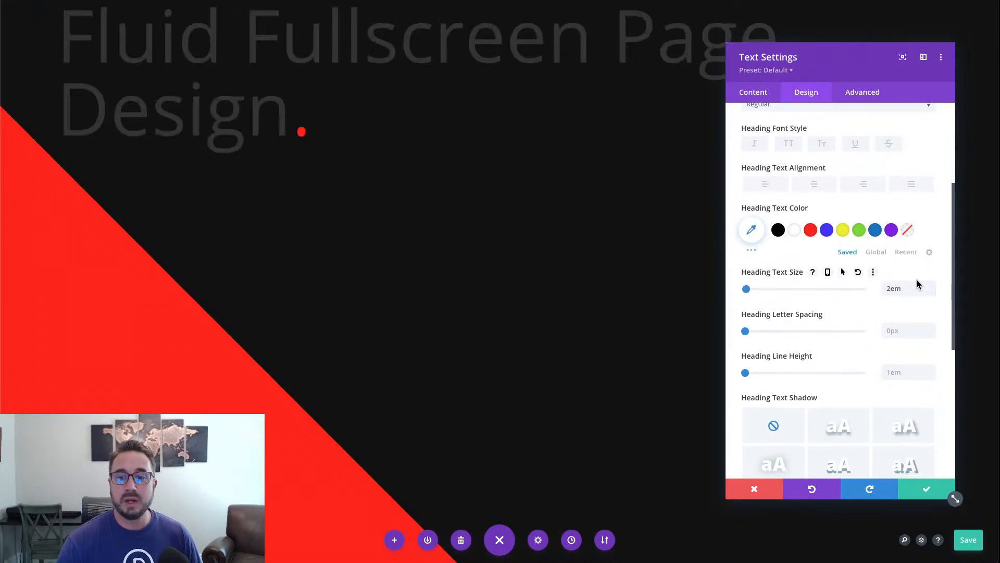
left_click(932, 293)
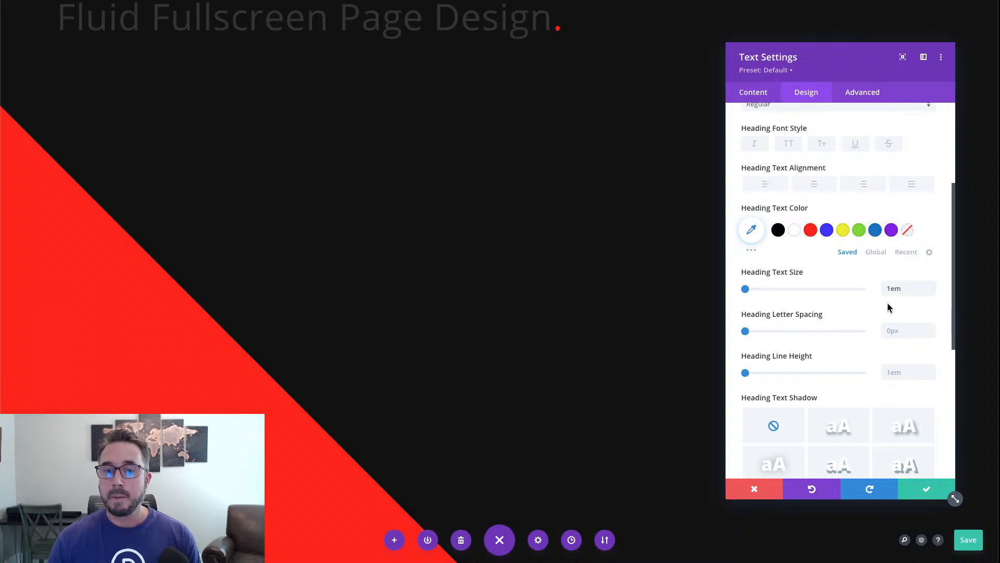
Style the H1 heading with the Montserrat font, Heavy weight and white text color
scroll(885, 303, "up", 4)
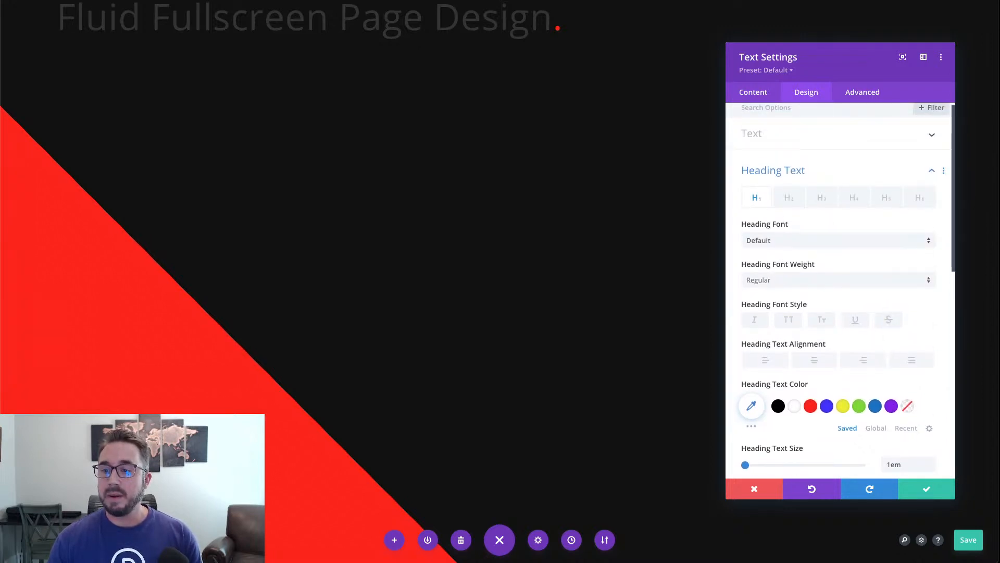
left_click(791, 239)
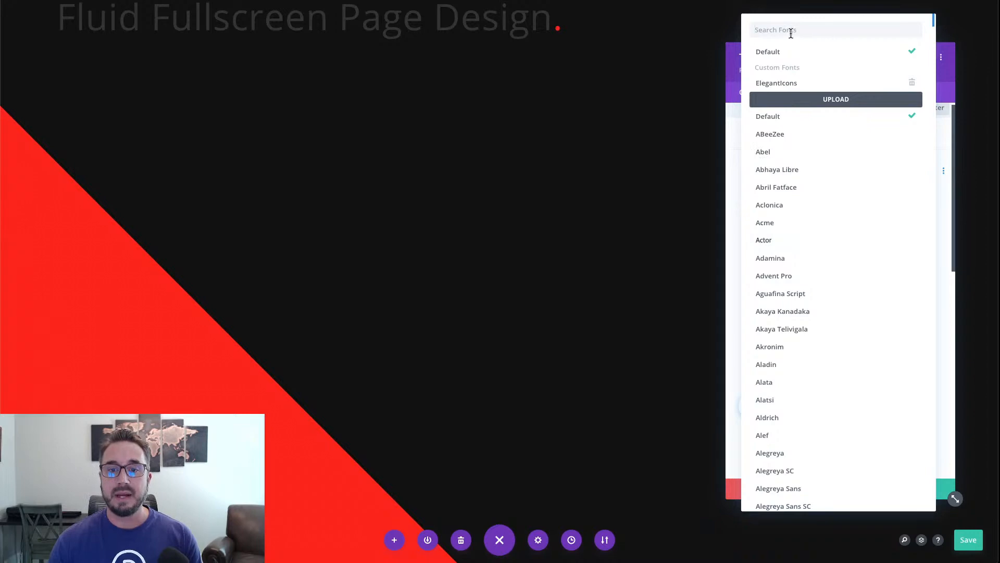
type("mont")
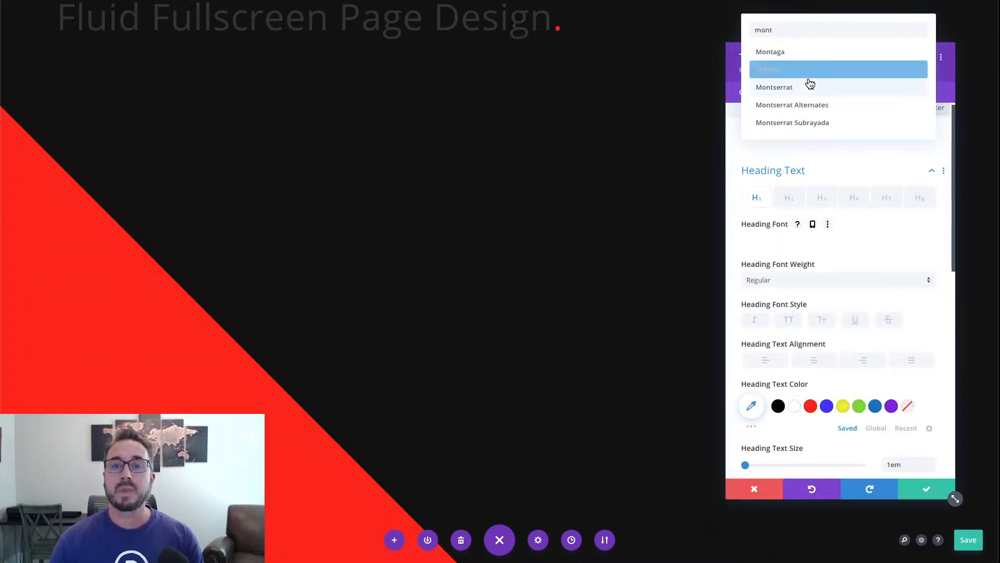
left_click(808, 88)
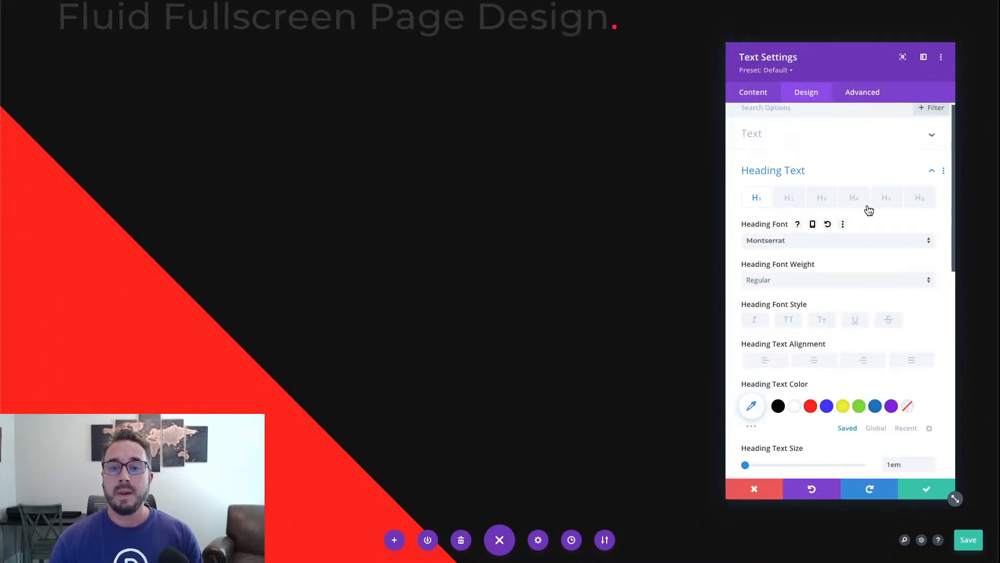
left_click(853, 282)
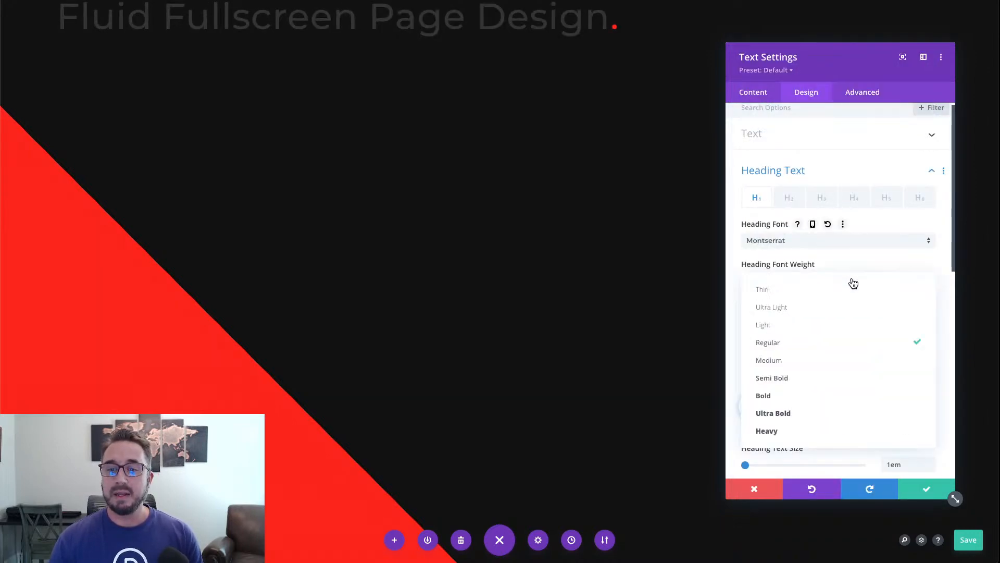
left_click(803, 433)
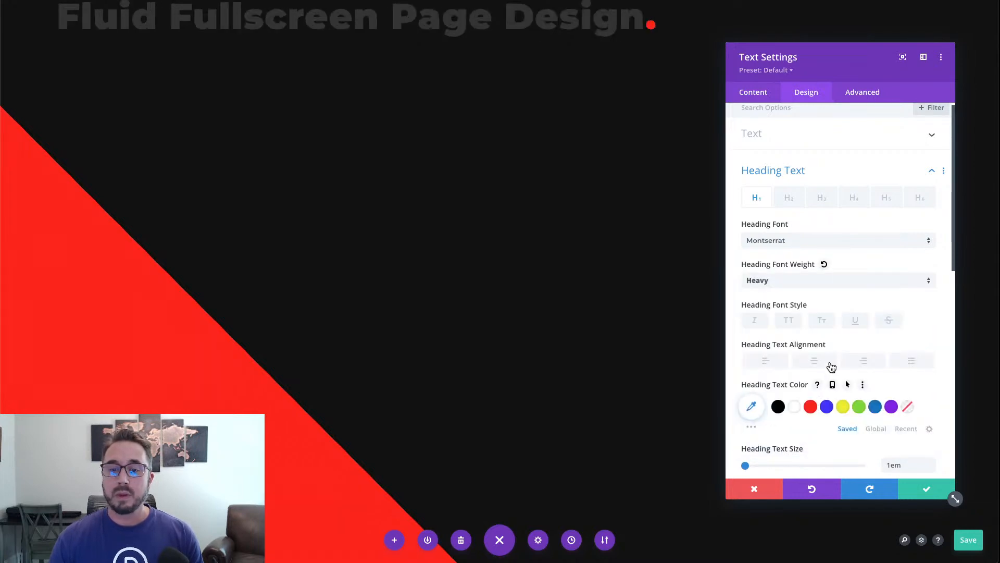
left_click(796, 410)
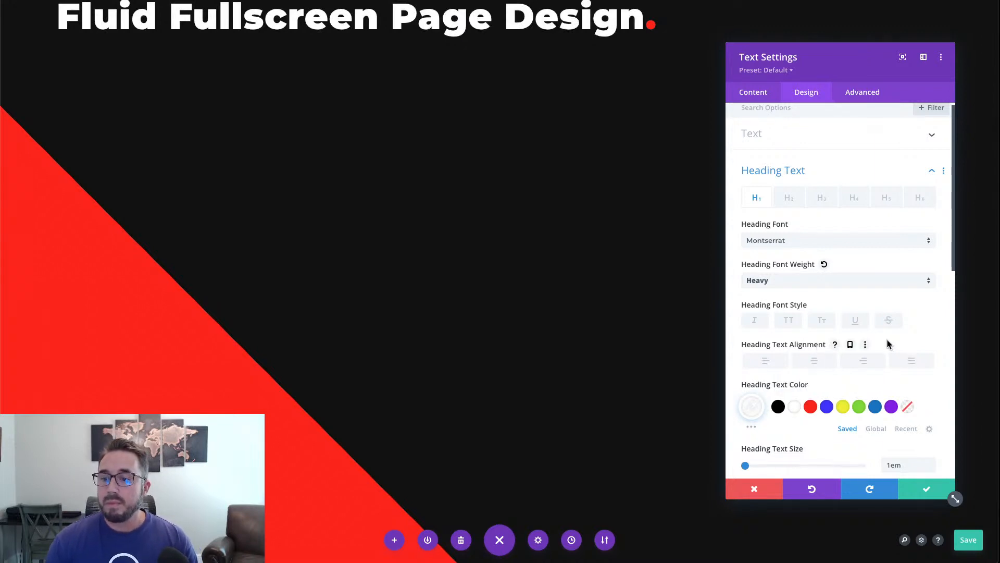
Set the heading's letter spacing to 0.01em and its line height to 1.2em
scroll(887, 339, "down", 4)
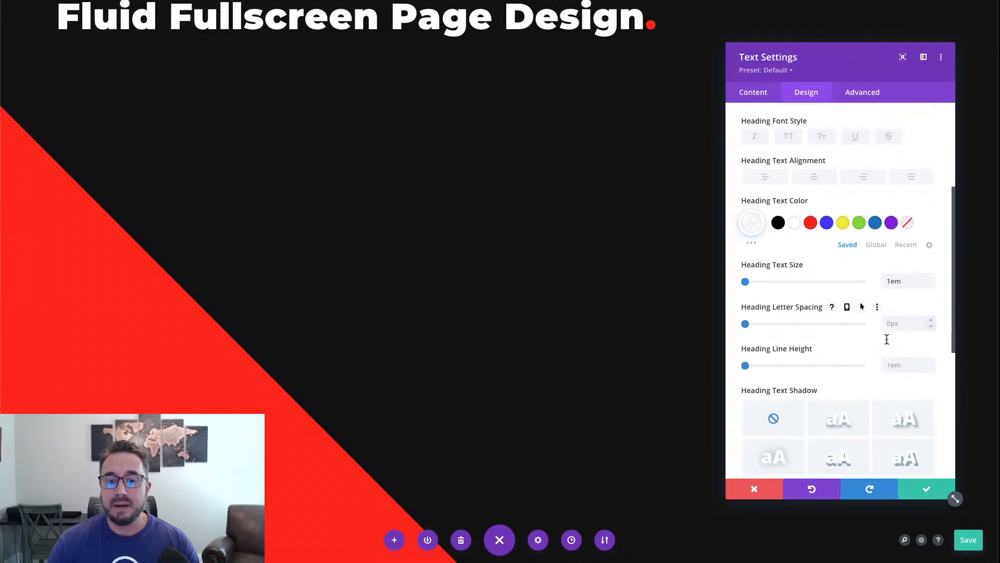
left_click(906, 320)
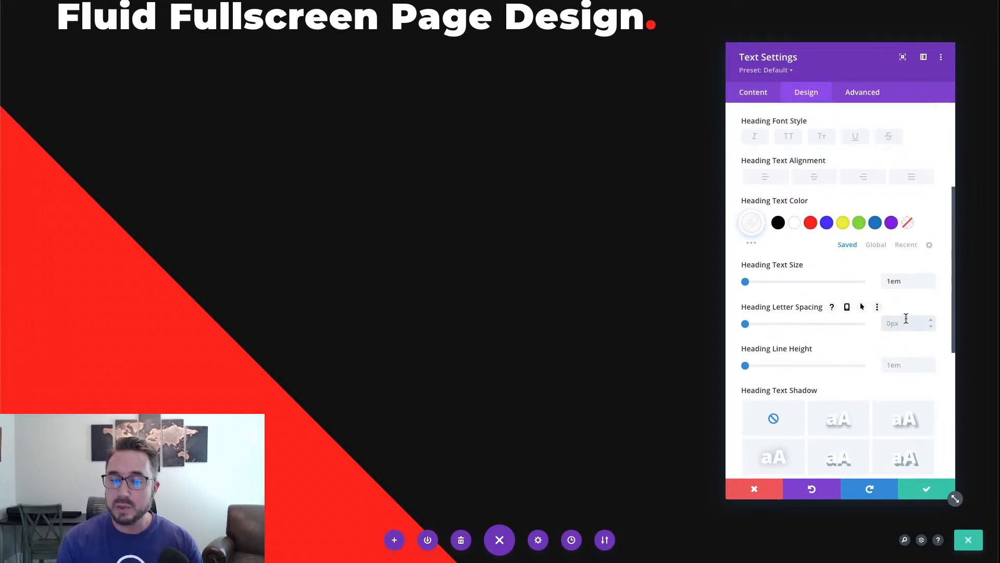
type("0.01em")
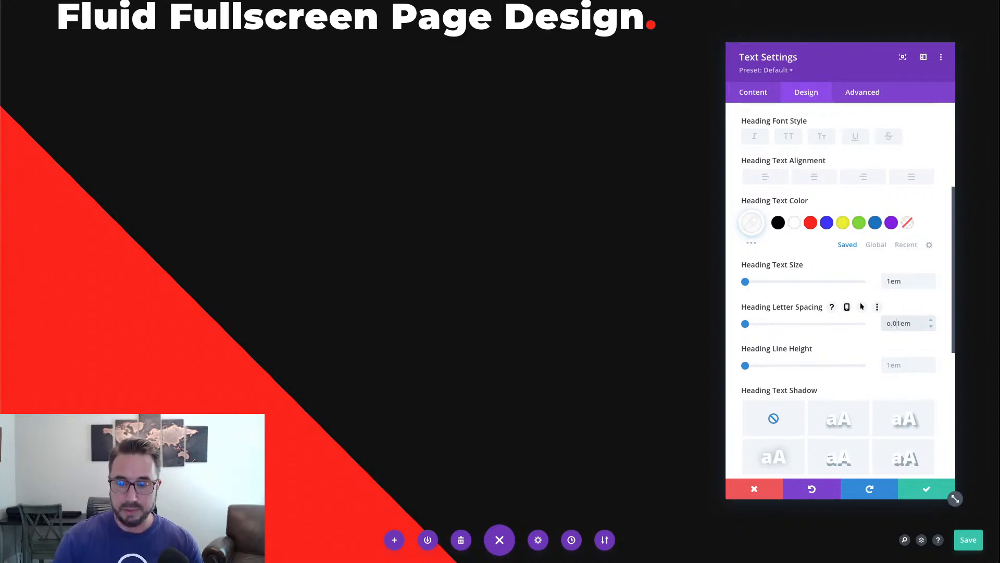
key("BackSpace")
type("0")
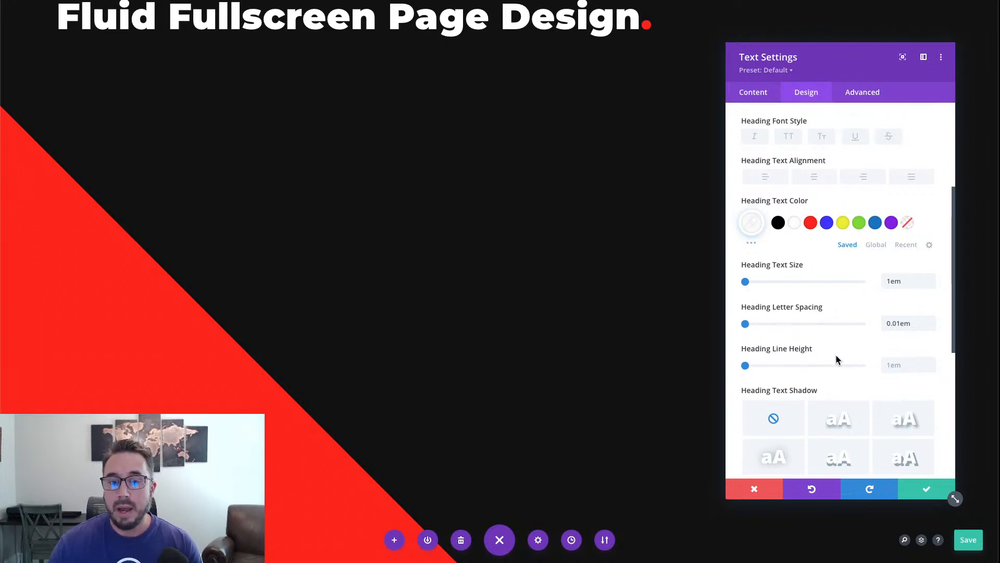
left_click(932, 362)
left_click(932, 363)
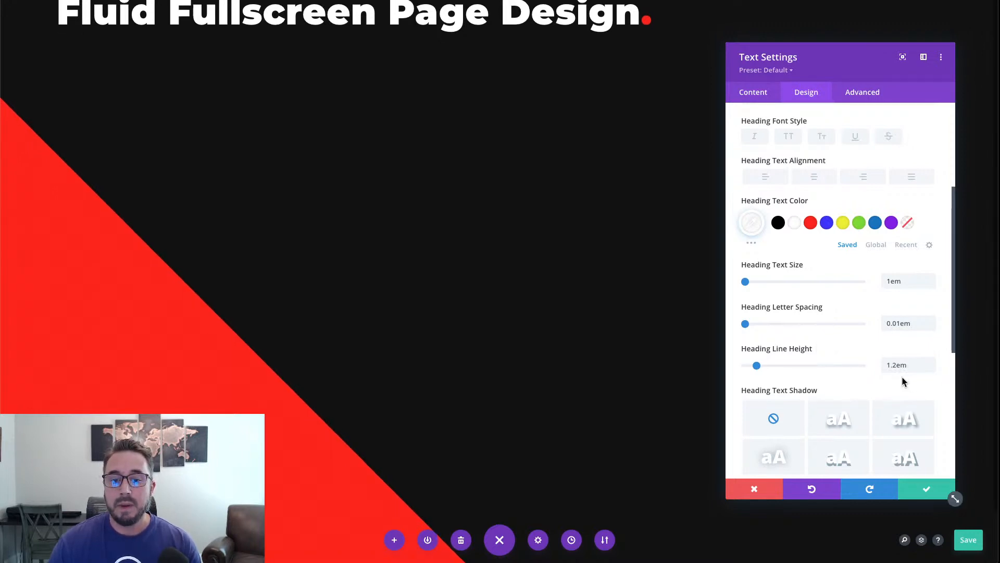
Set the text module's top padding to 2em and link the bottom padding to it
scroll(904, 379, "down", 4)
left_click(822, 346)
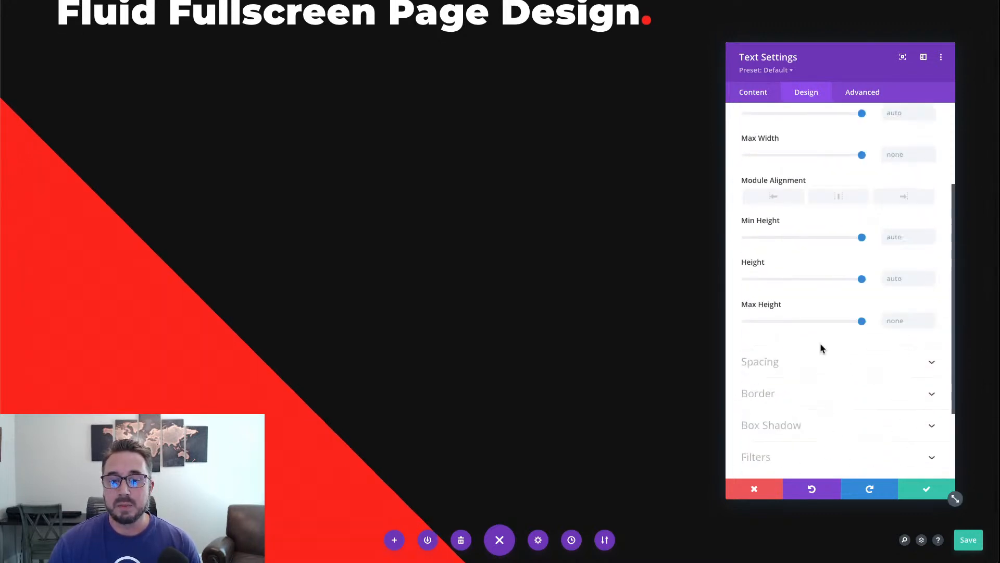
left_click(822, 409)
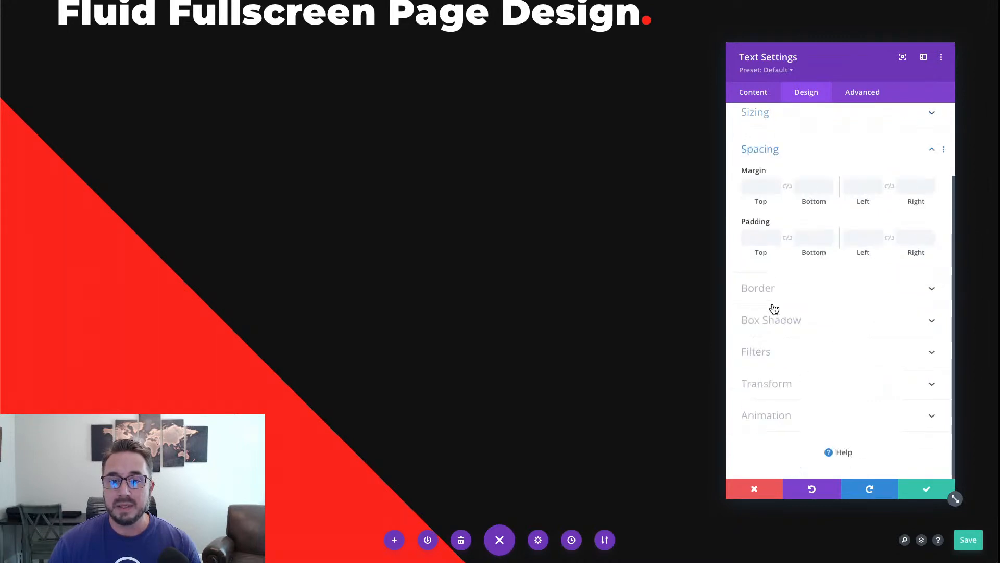
left_click(751, 237)
type("2px")
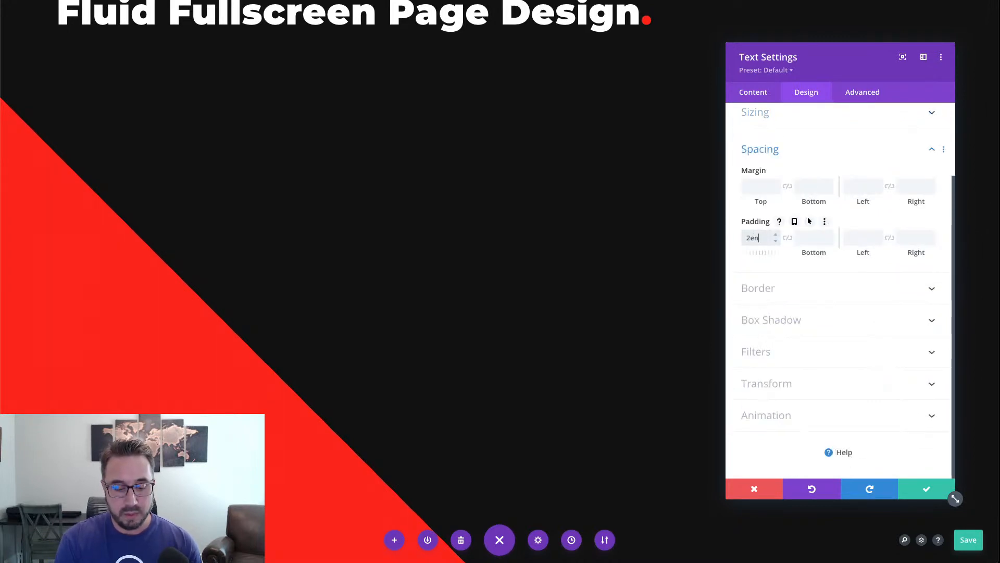
key("BackSpace")
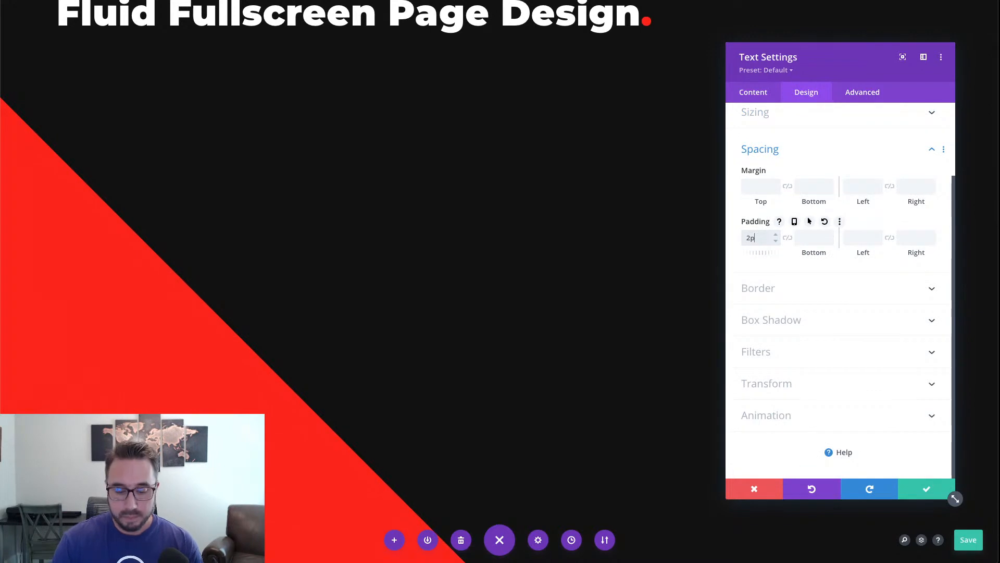
left_click(788, 238)
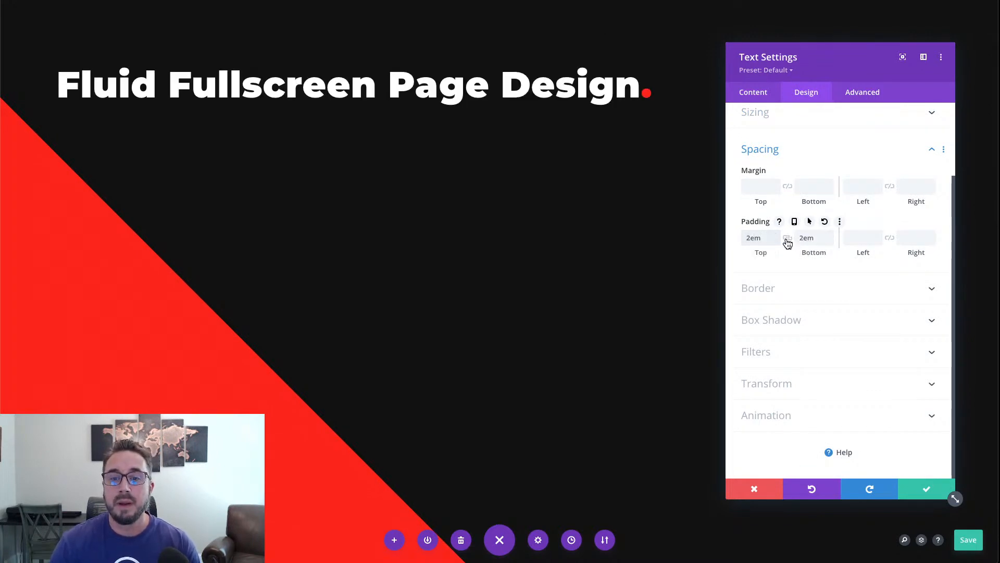
Link the left and right padding, and set the padding to 1em on all four sides
left_click(856, 239)
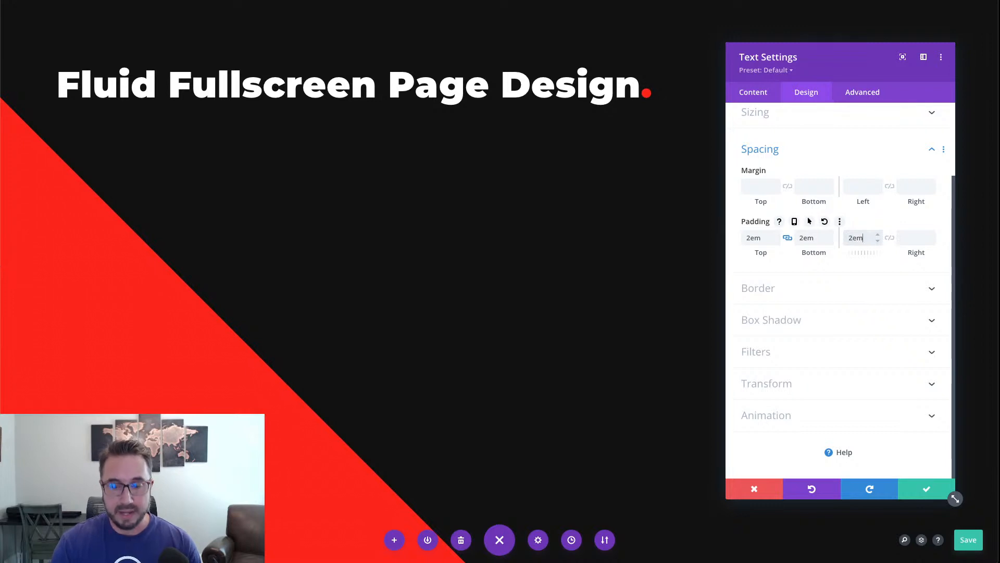
type("2em")
left_click(890, 237)
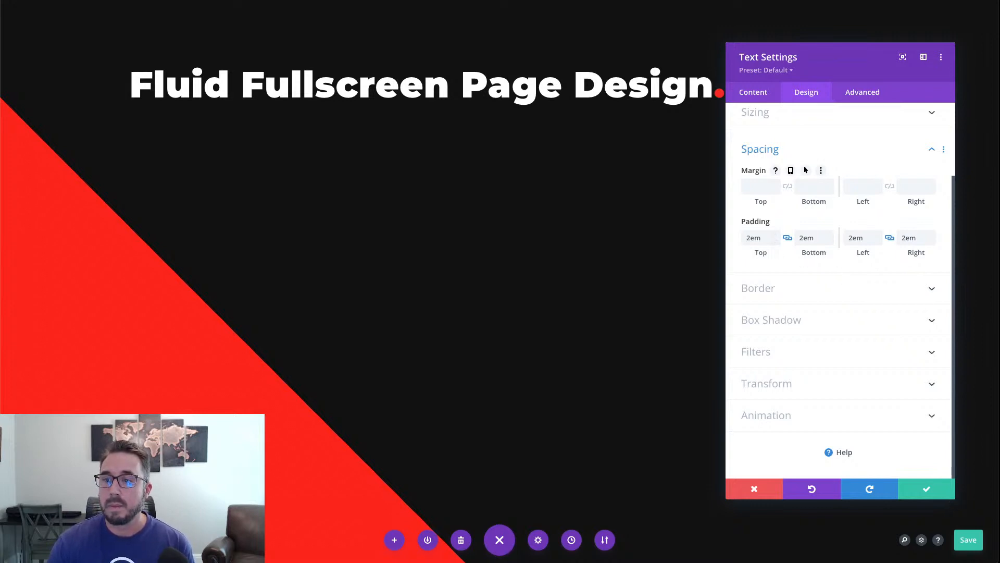
left_click(775, 240)
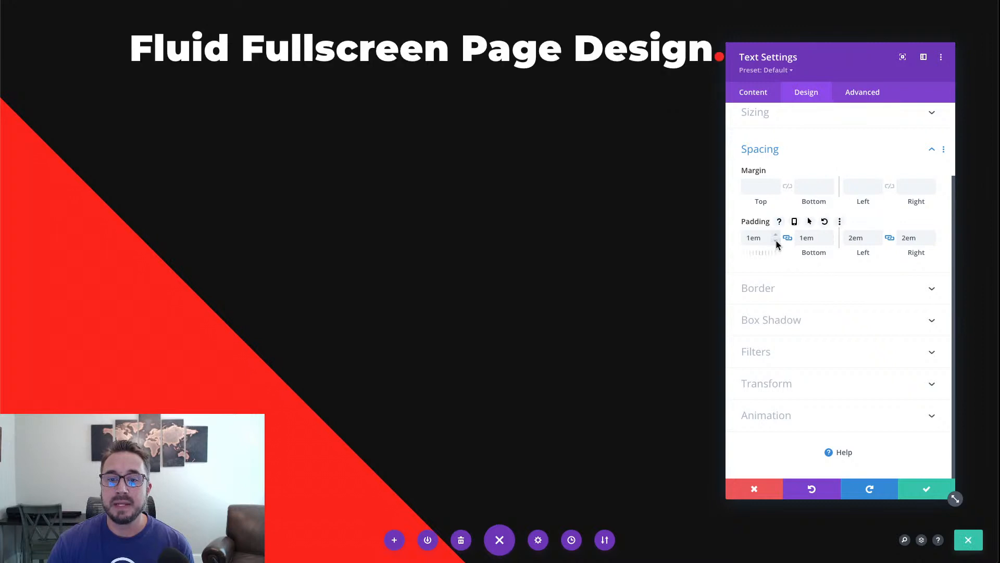
left_click(879, 241)
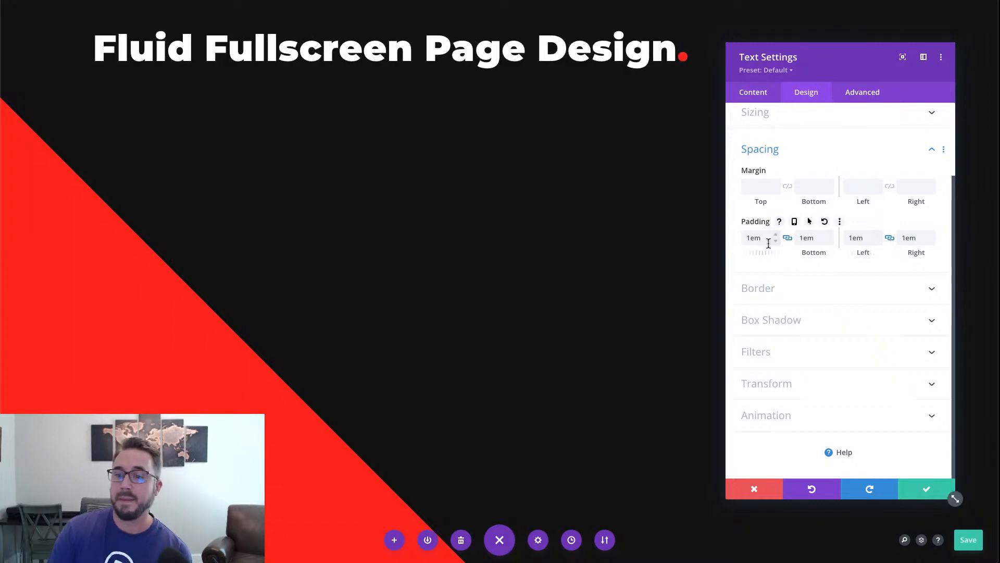
Give the text module a border 1em wide on all sides
left_click(770, 295)
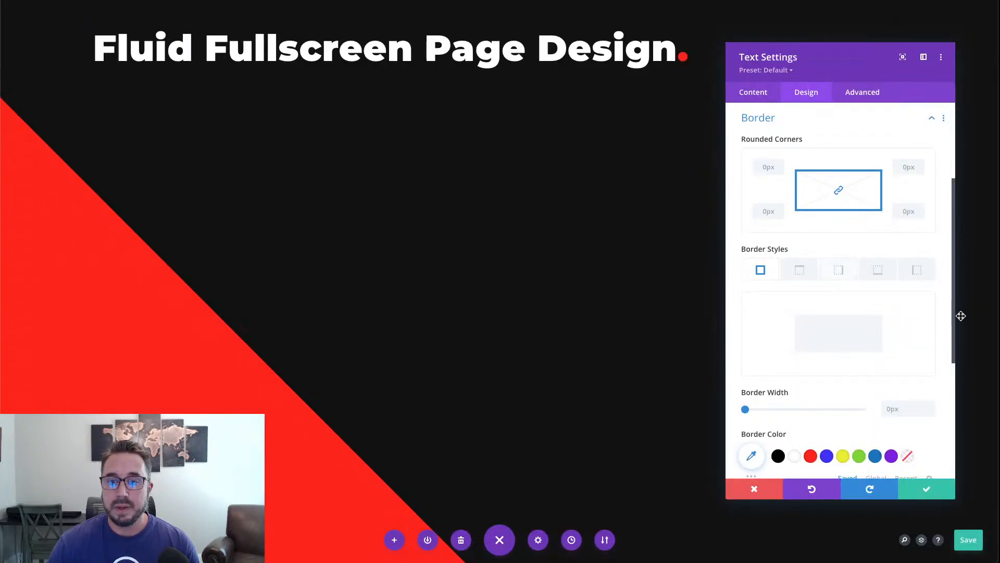
scroll(837, 409, "down", 3)
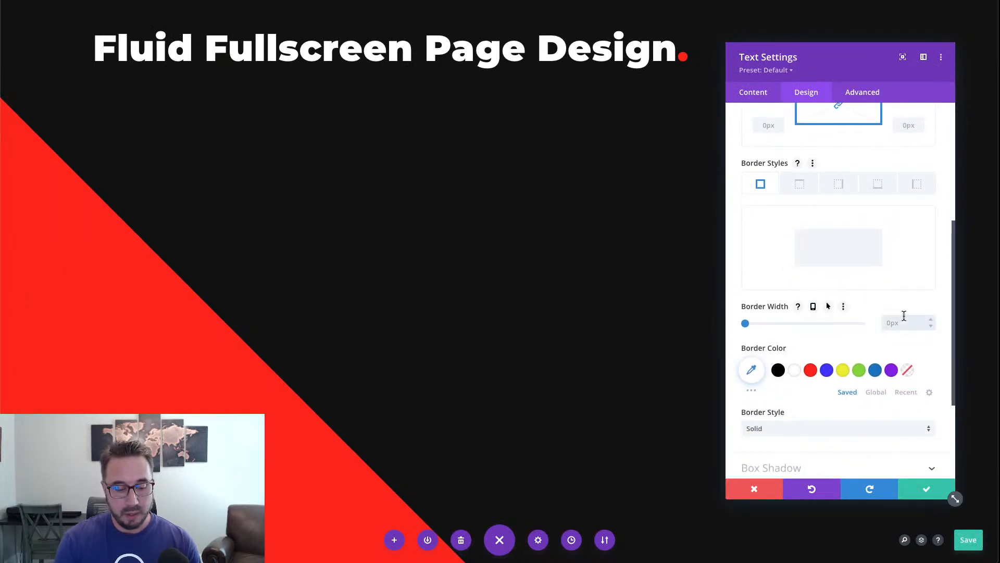
type("1em")
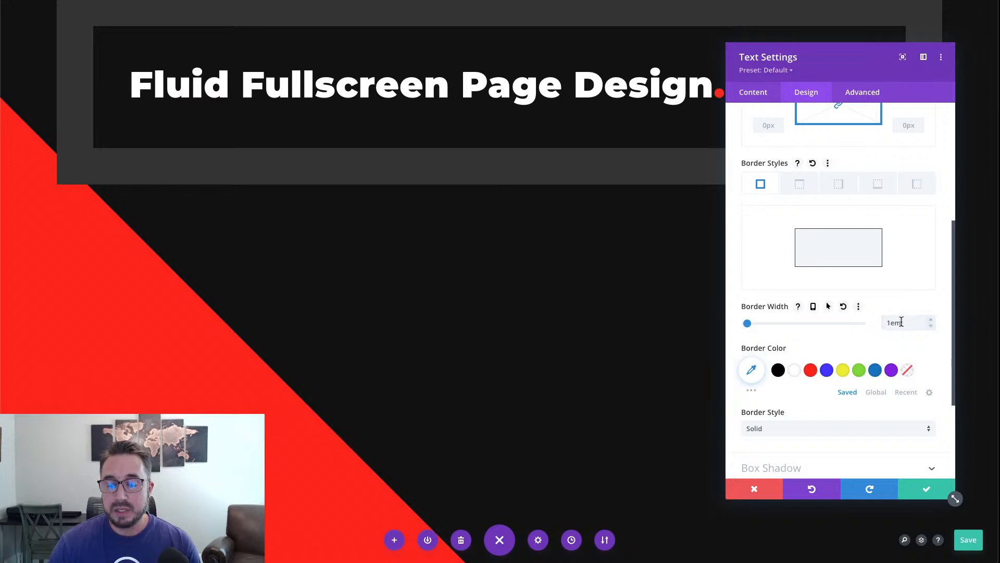
Set the text module's border color to white on all sides
left_click(865, 92)
left_click(836, 179)
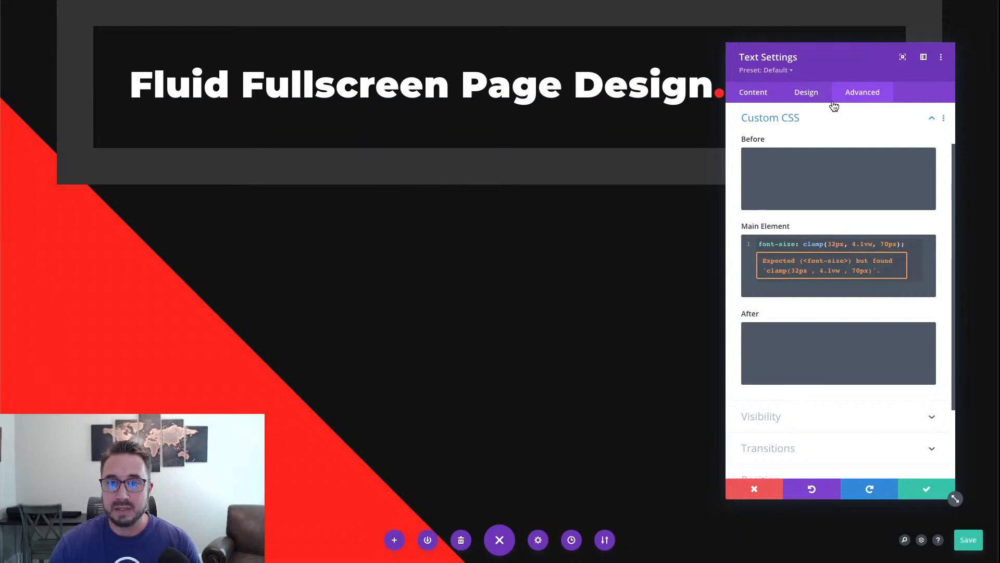
left_click(811, 93)
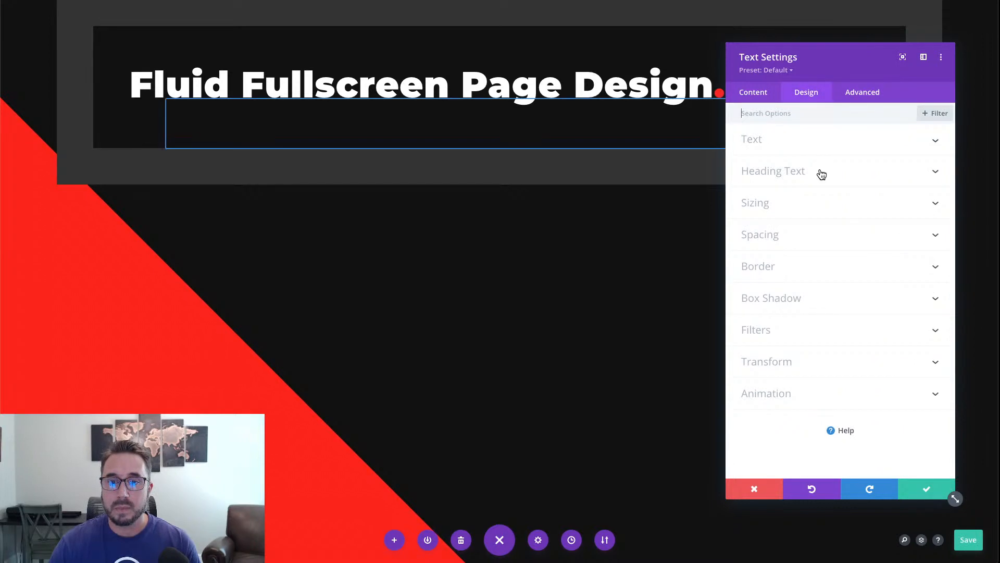
left_click(812, 272)
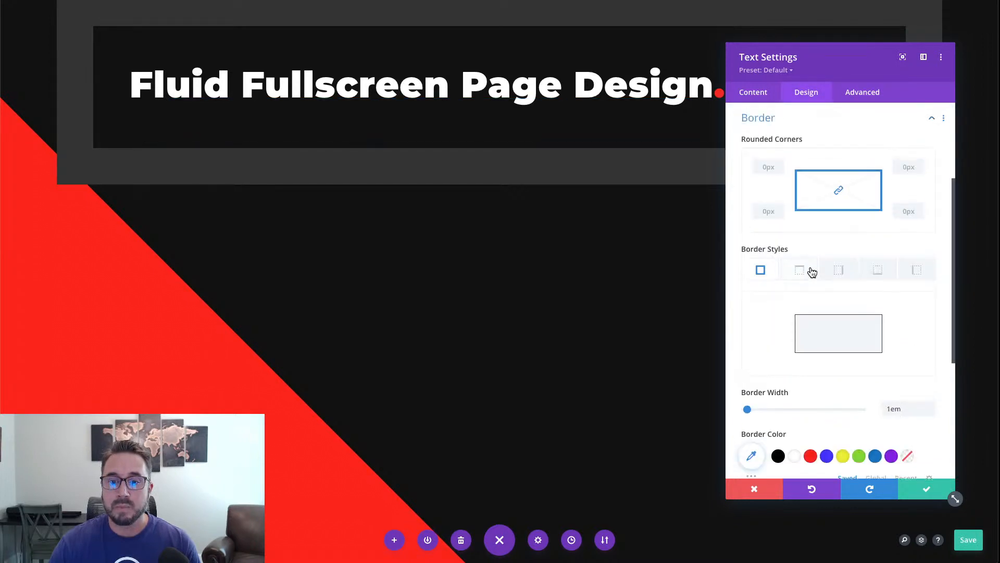
scroll(814, 339, "down", 2)
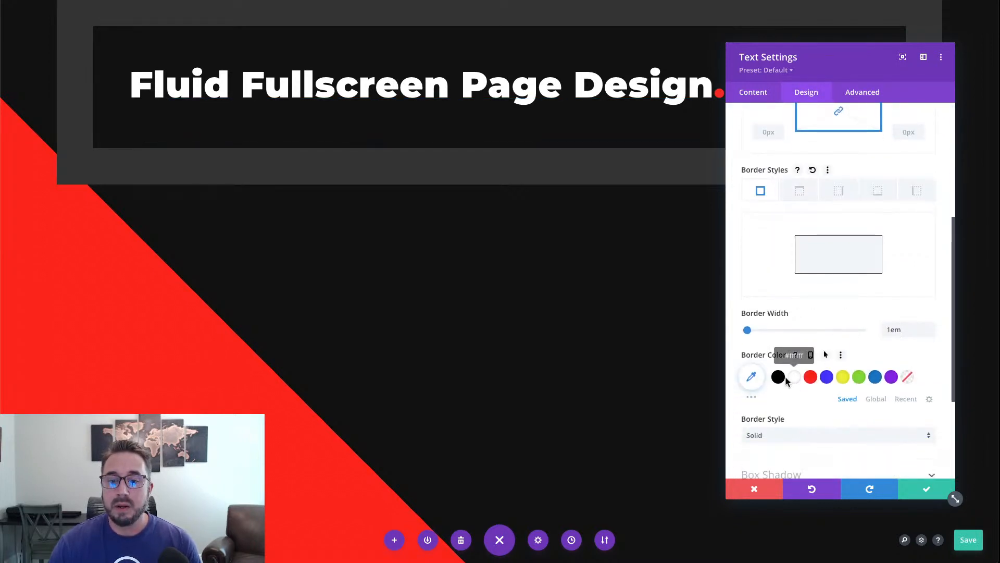
left_click(794, 376)
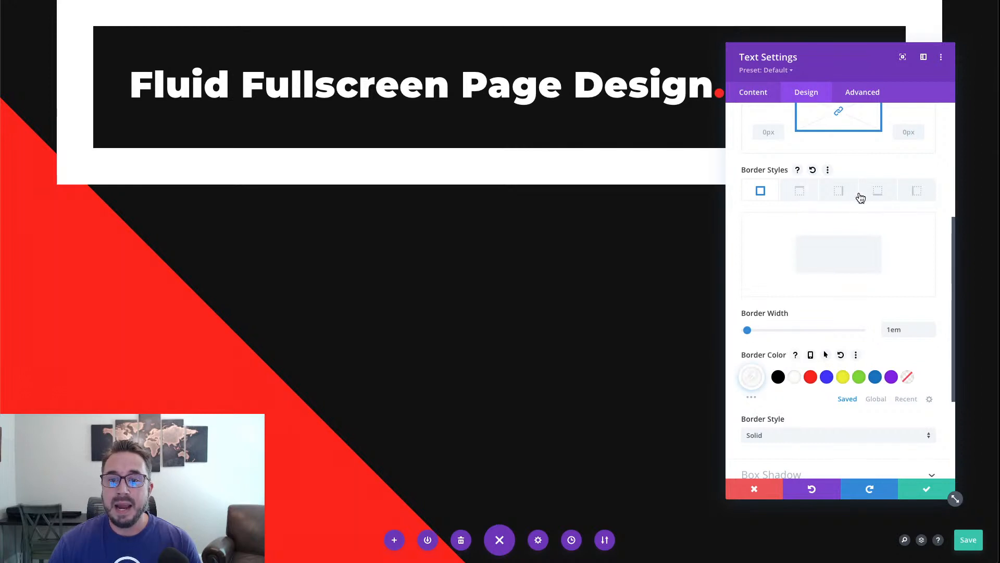
Make the text module's left and bottom borders transparent so that they cut the white border diagonally
left_click(915, 192)
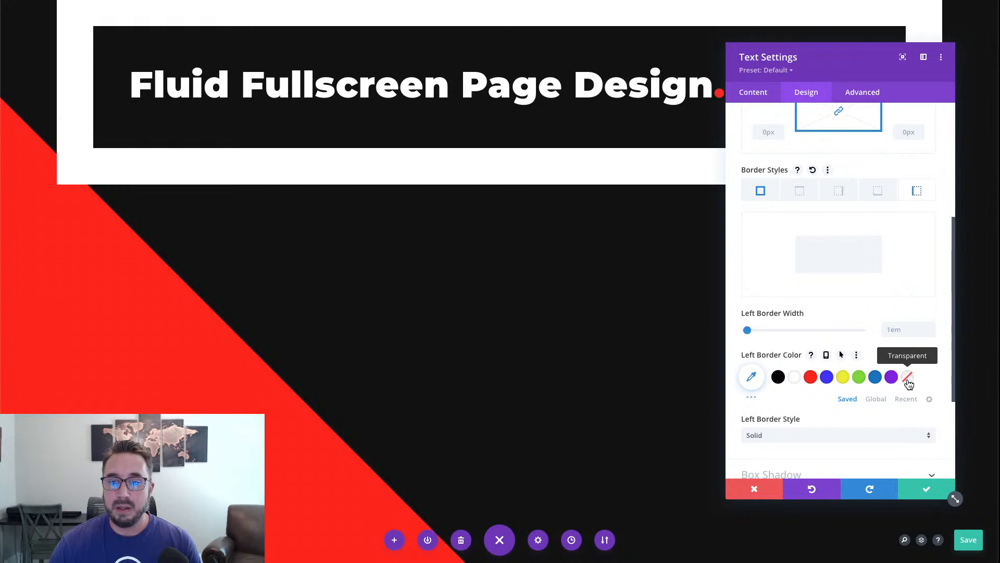
left_click(907, 380)
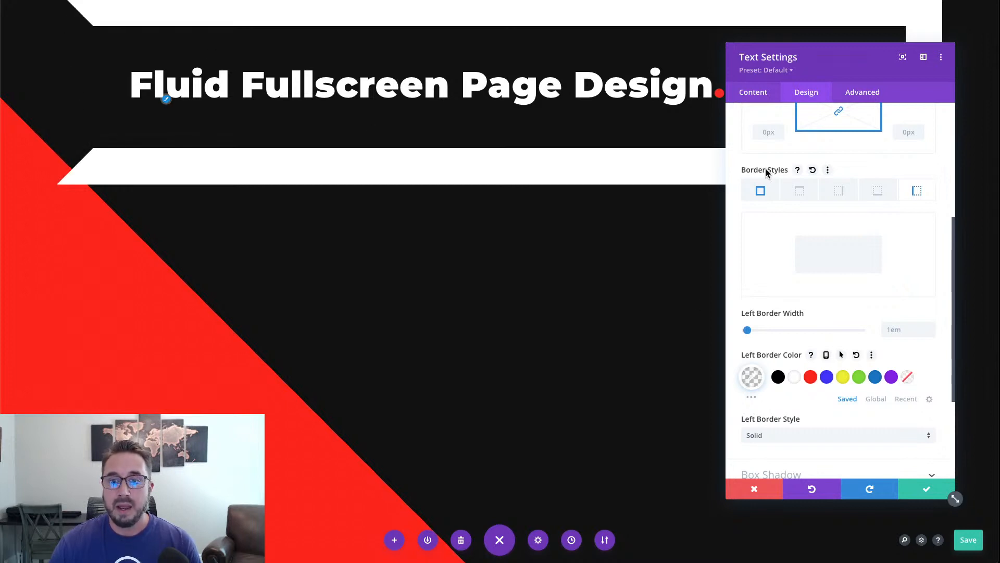
left_click(878, 190)
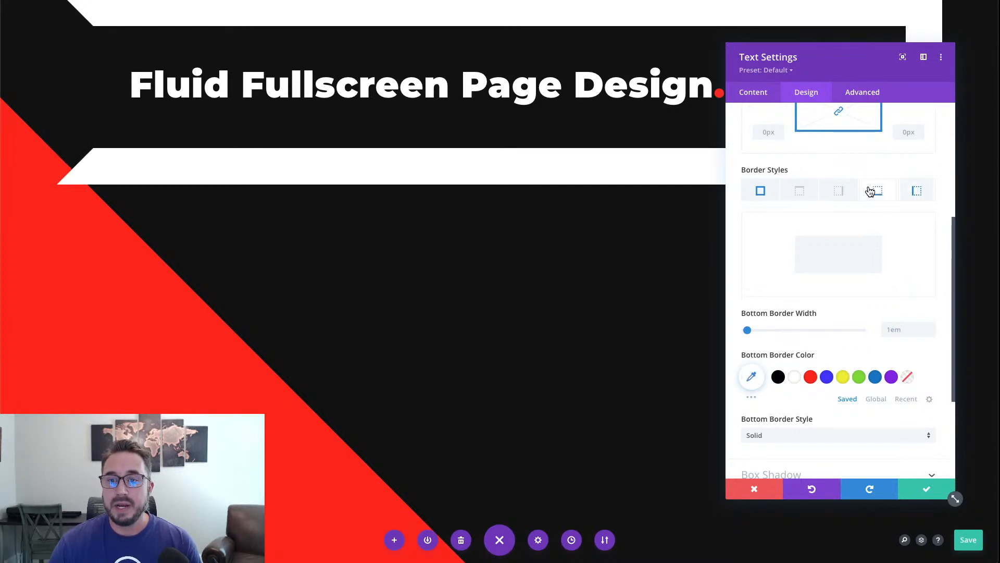
left_click(908, 378)
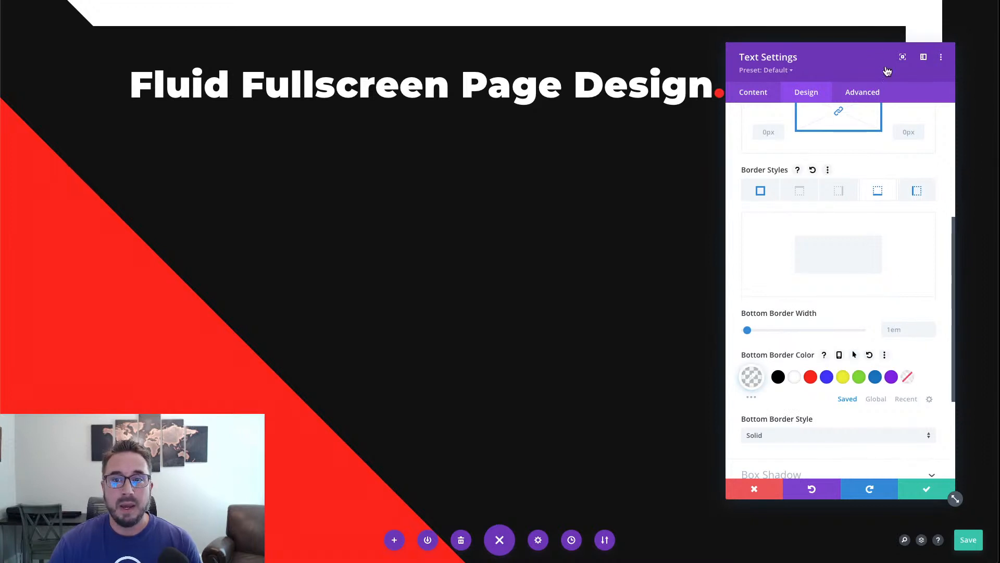
Set the text module's maximum width to 13em
mouse_move(888, 73)
left_mouse_down()
mouse_move(855, 120)
mouse_move(845, 174)
mouse_move(665, 145)
mouse_move(760, 118)
mouse_move(868, 62)
mouse_move(887, 63)
left_mouse_up()
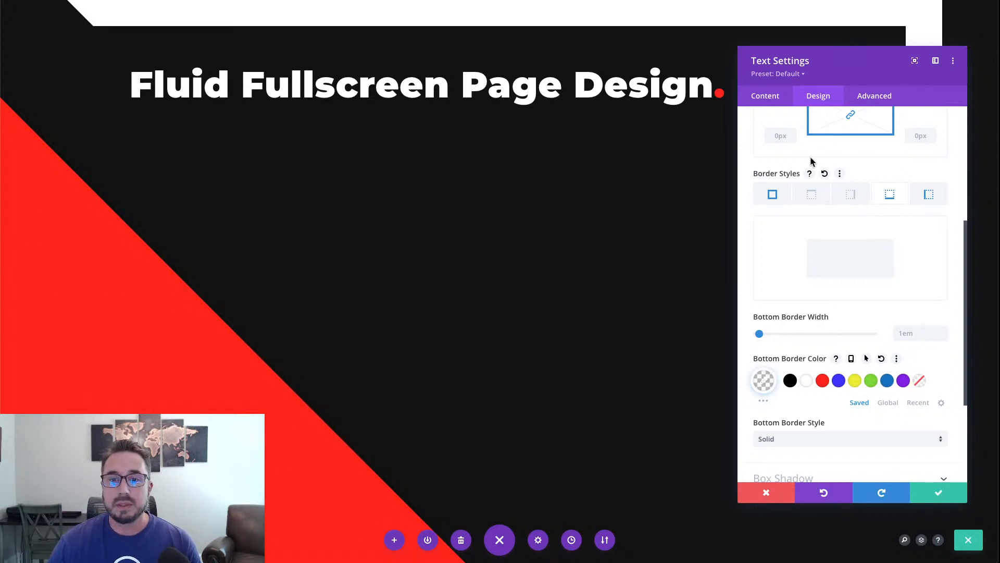
scroll(810, 157, "up", 4)
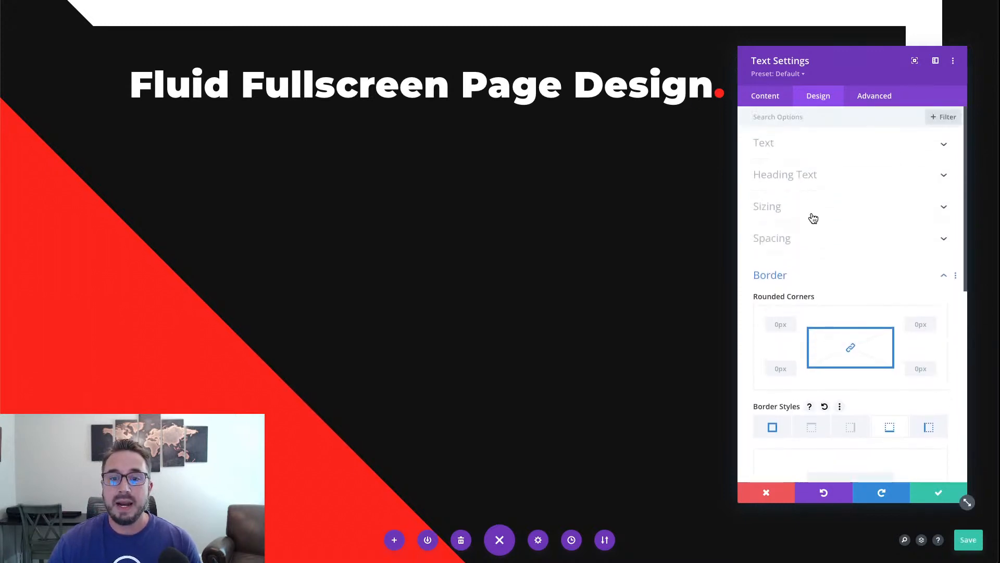
left_click(811, 208)
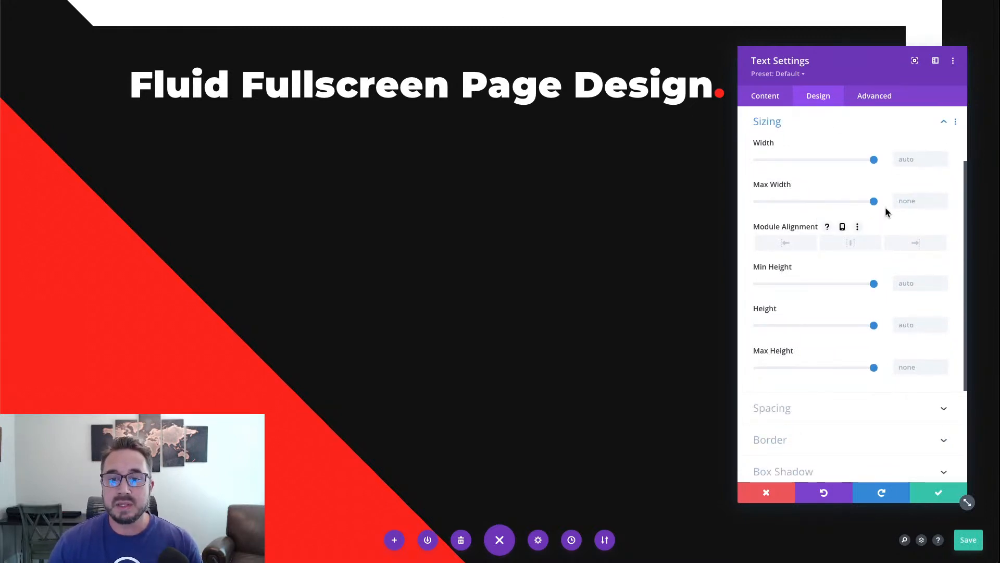
left_click(903, 201)
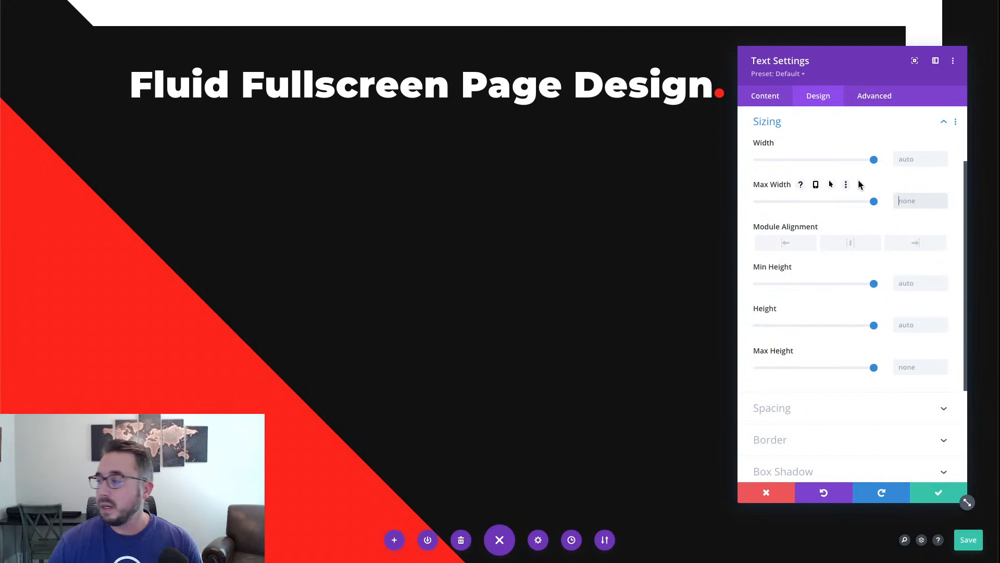
type("13em")
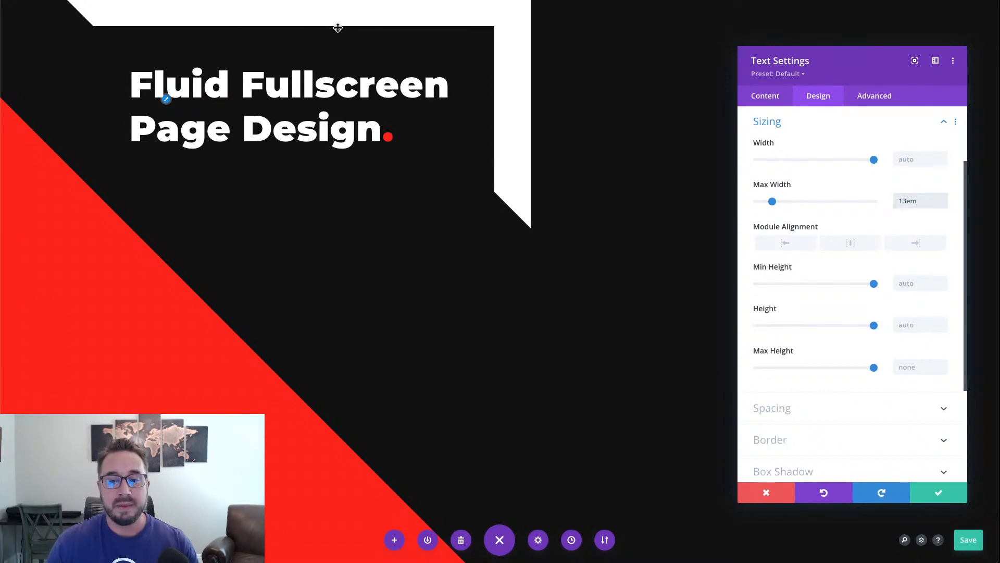
left_click(918, 201)
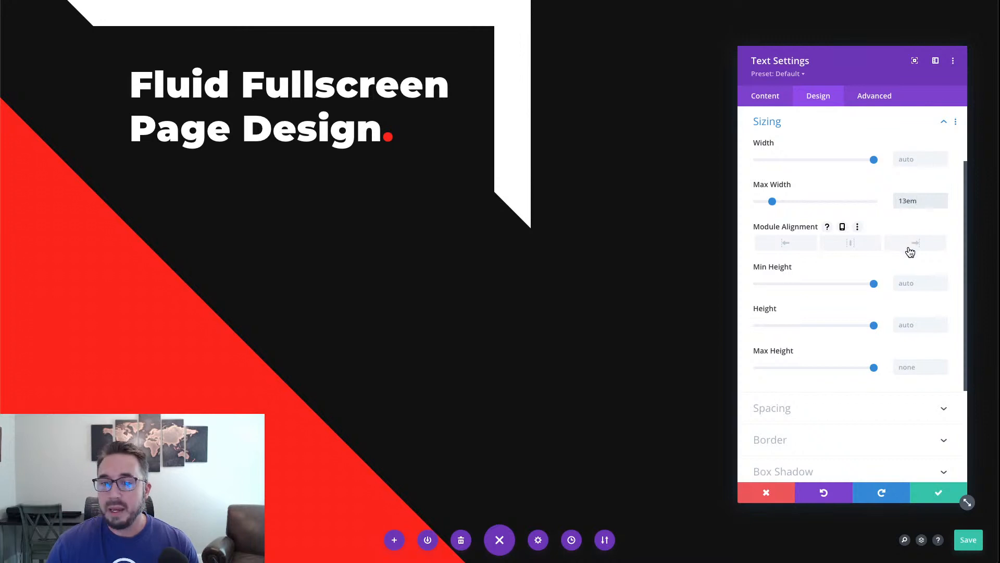
Right-align the text module, and move and shrink its settings window clear of the heading
left_click(909, 245)
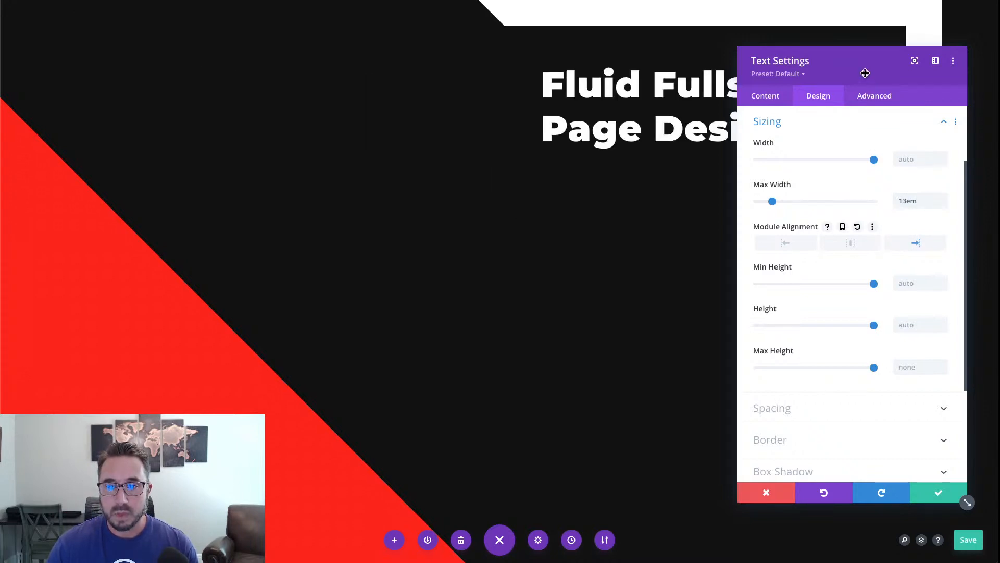
left_click_drag(866, 73, 144, 18)
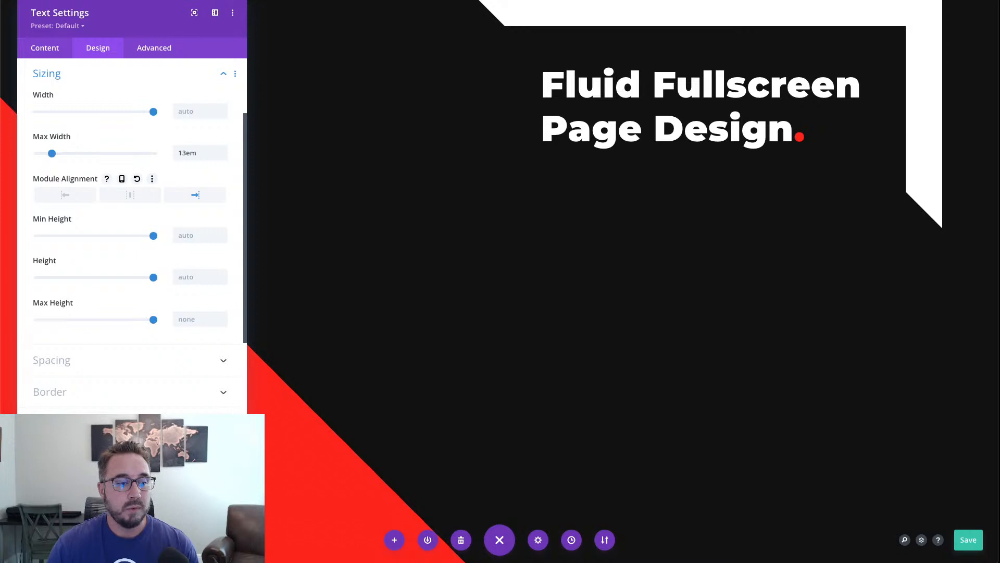
left_click_drag(247, 428, 236, 379)
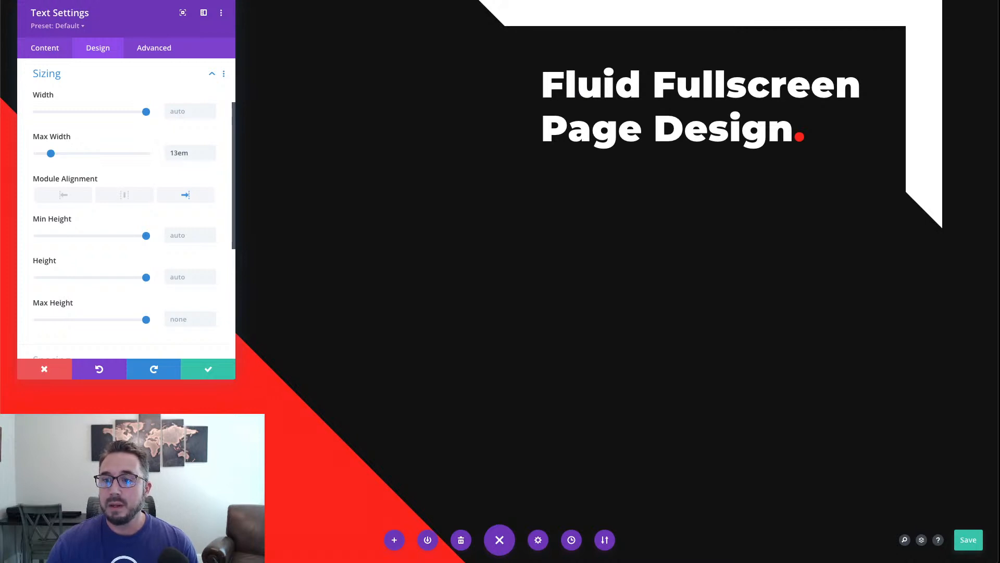
Save the text module's settings and the page
key("ctrl+s")
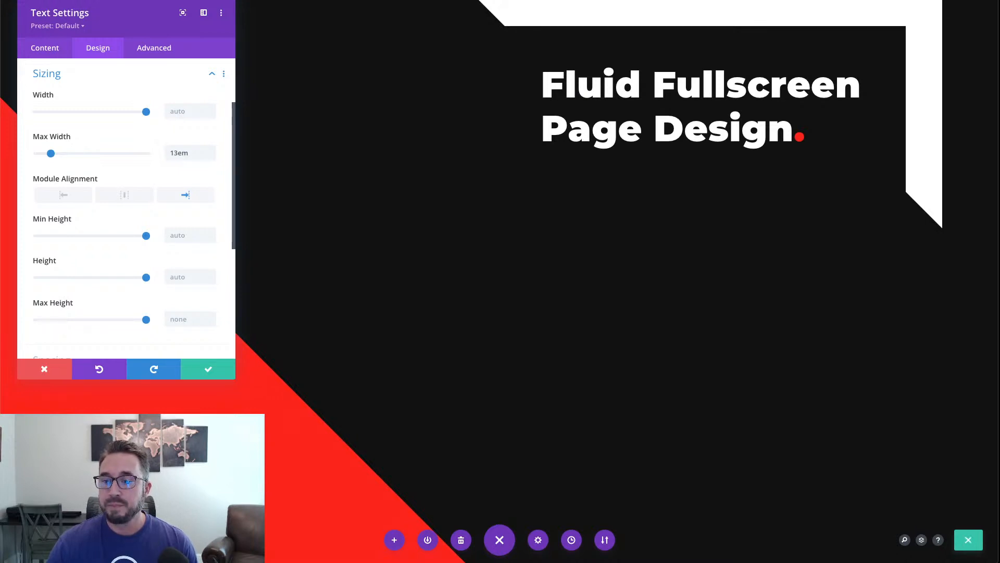
left_click(200, 376)
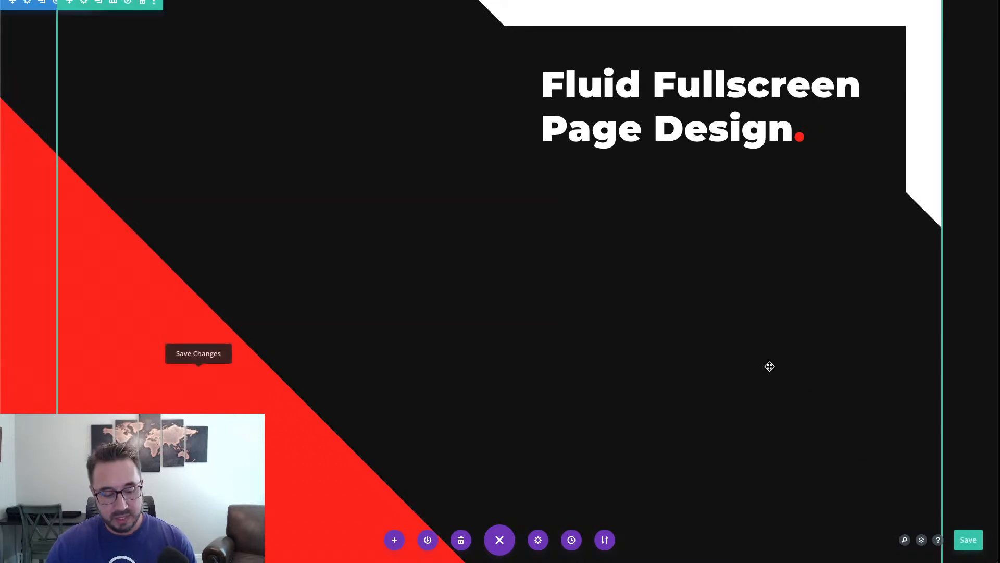
key("ctrl+s")
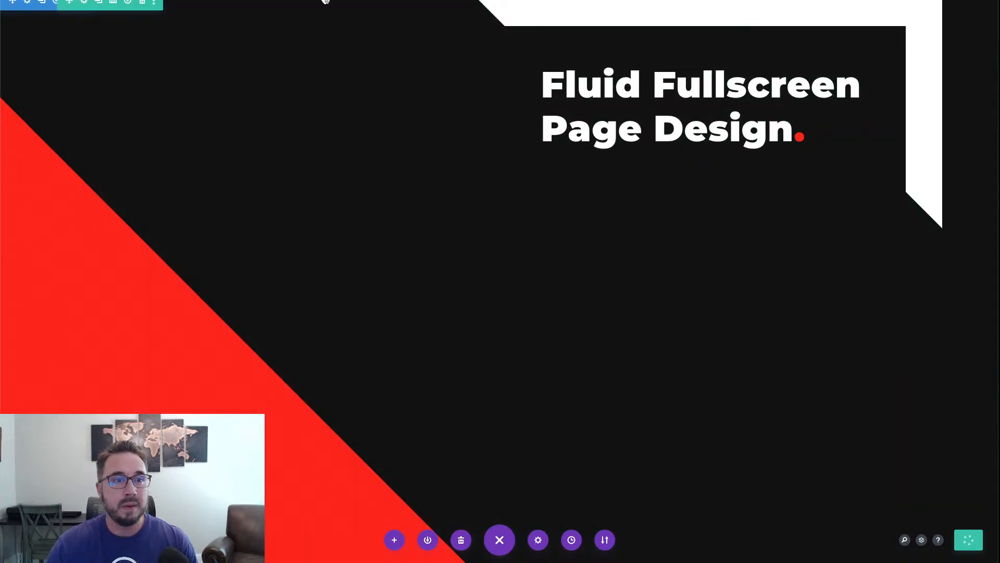
Exit to the live page and examine how the hero section scales in the browser inspector's responsive view
right_click(325, 1)
left_click(351, 4)
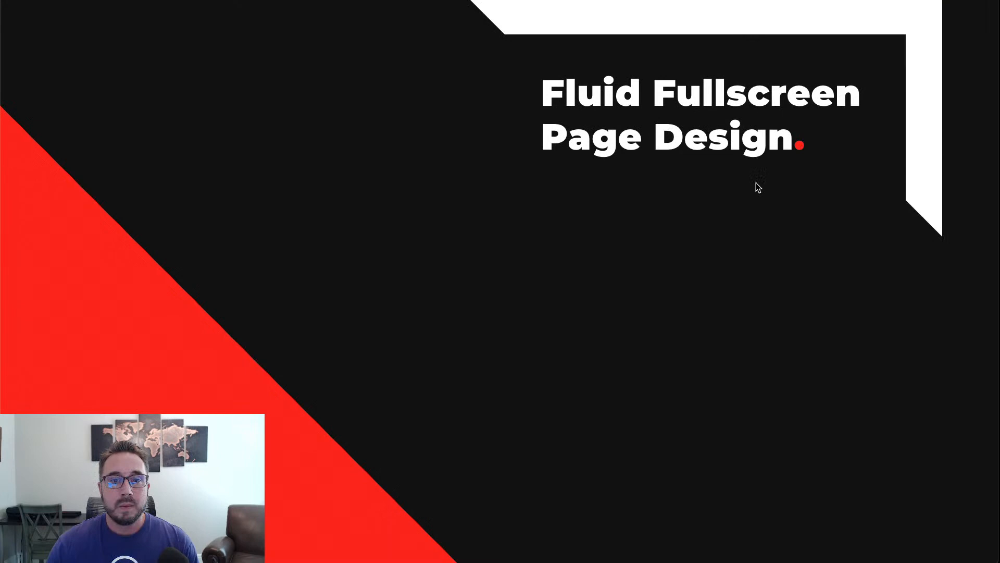
right_click(761, 246)
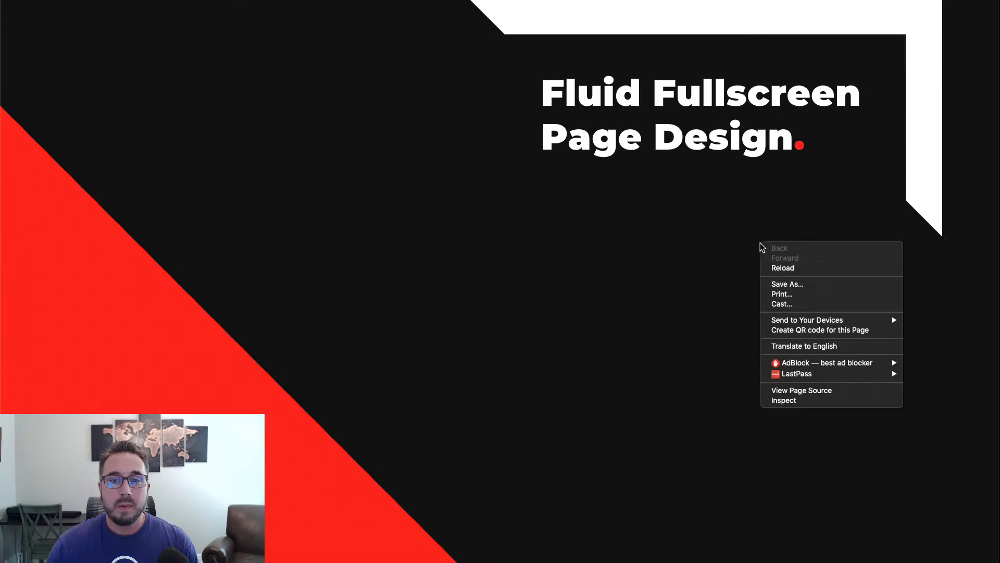
left_click(803, 402)
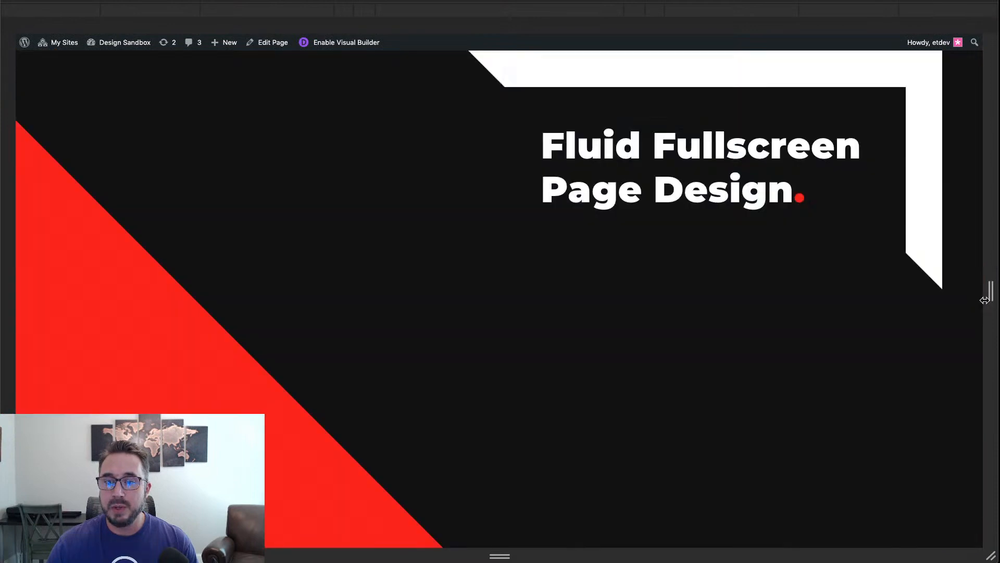
left_click_drag(990, 293, 991, 271)
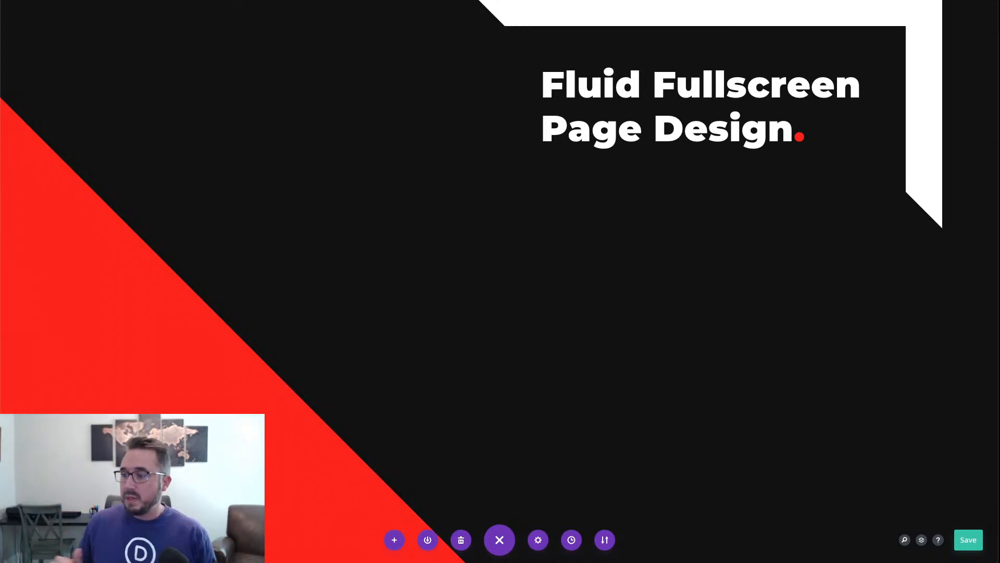
key("ctrl+s")
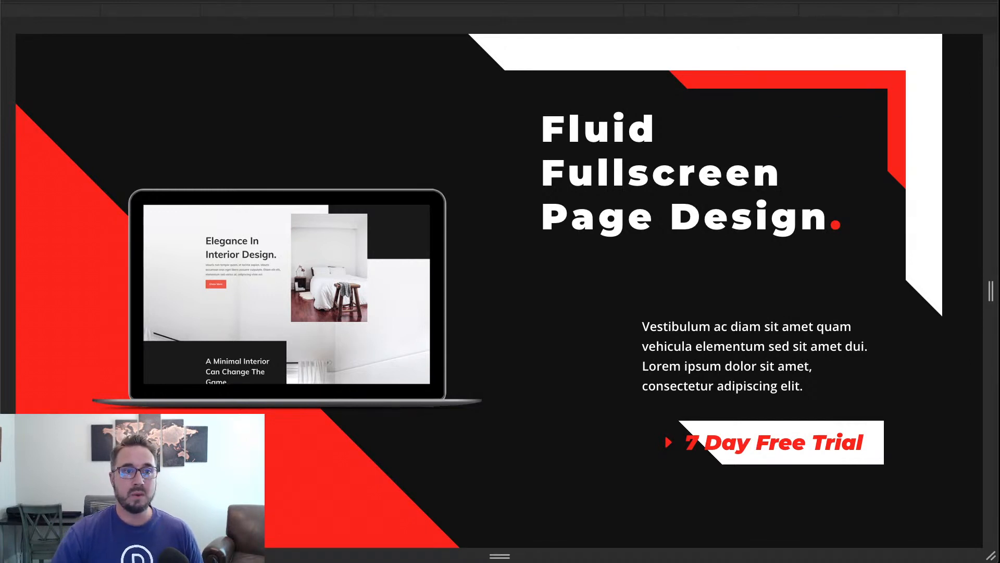
key("super+r")
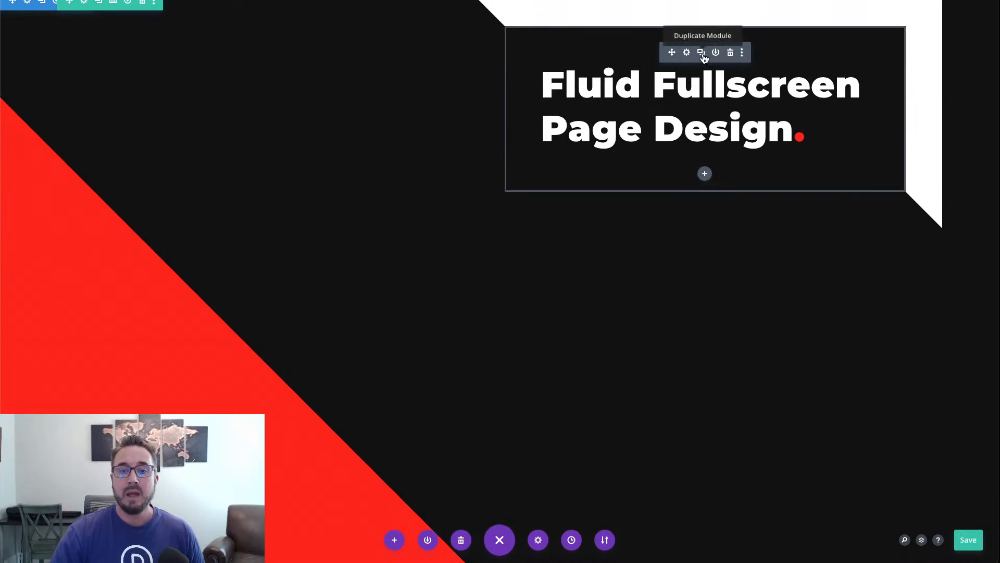
Duplicate the heading text module and delete all the body content of the copy
left_click(701, 53)
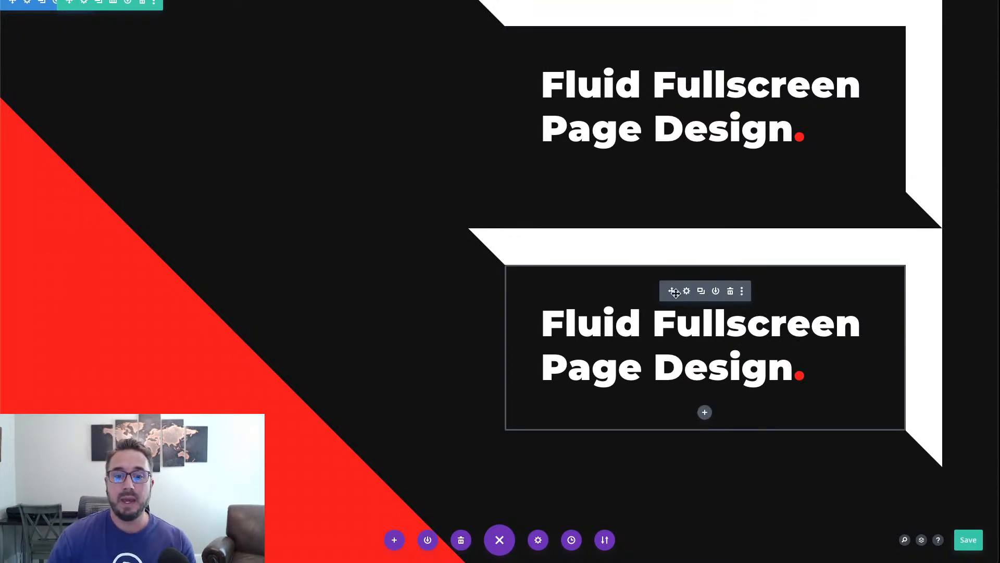
left_click(688, 291)
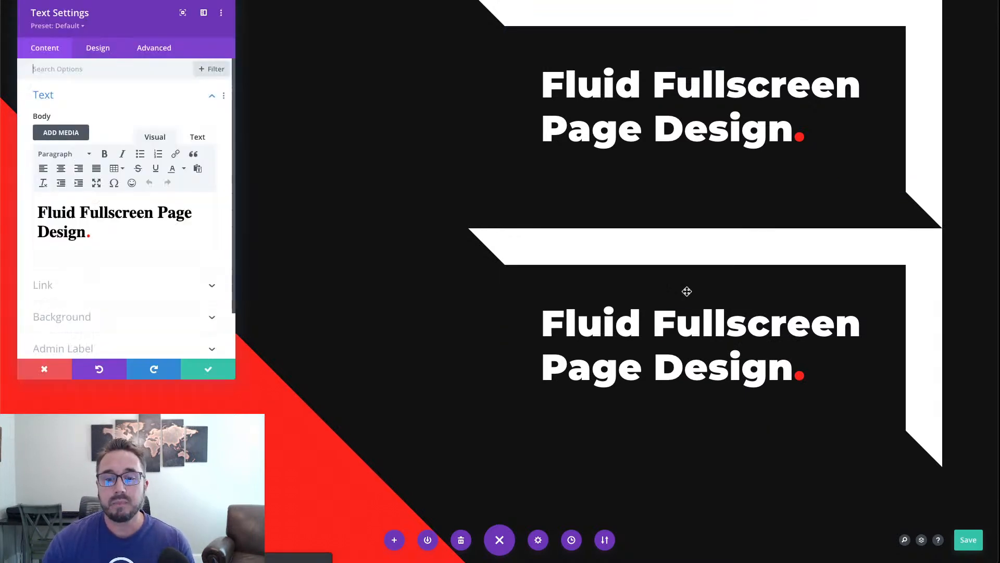
left_click(193, 139)
left_click_drag(176, 172, 13, 149)
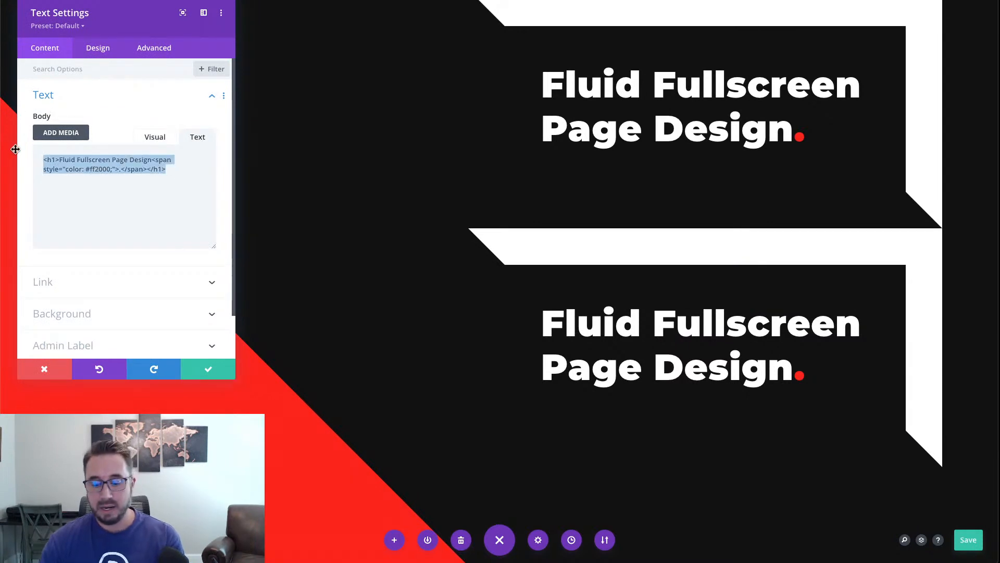
key("BackSpace")
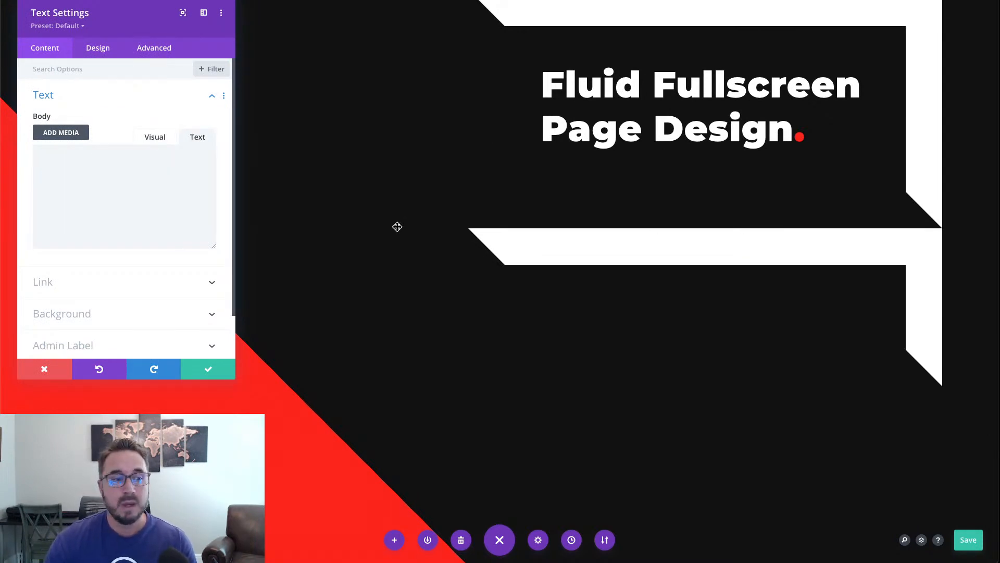
Set the duplicated text module's maximum width to 6.5em in its sizing options
left_click(100, 50)
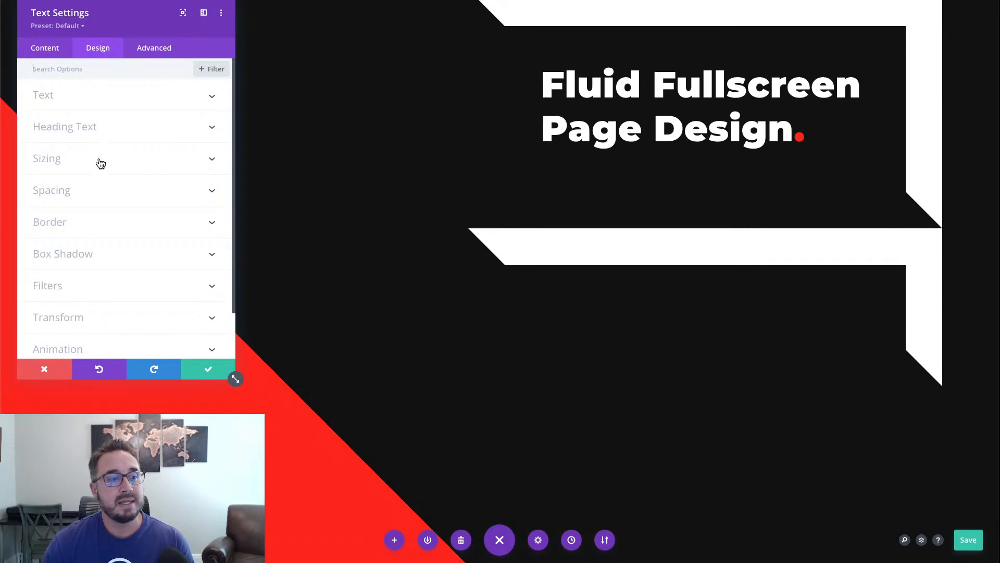
left_click(115, 222)
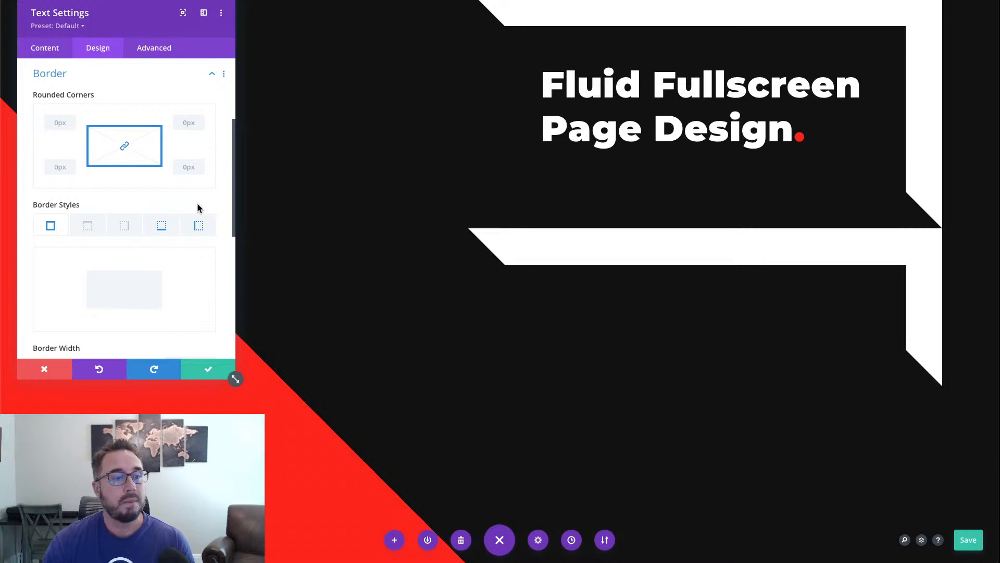
scroll(198, 207, "up", 2)
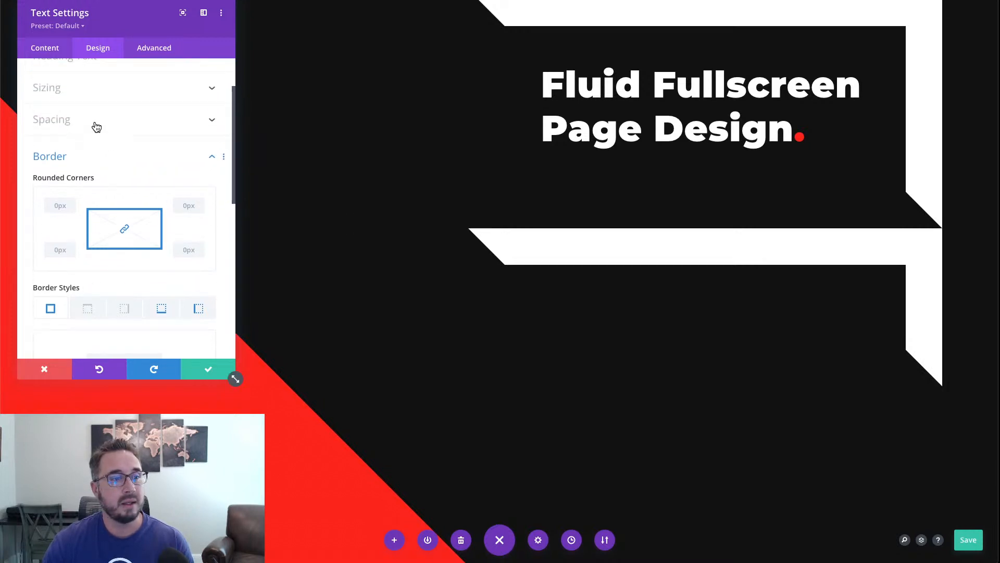
left_click(102, 98)
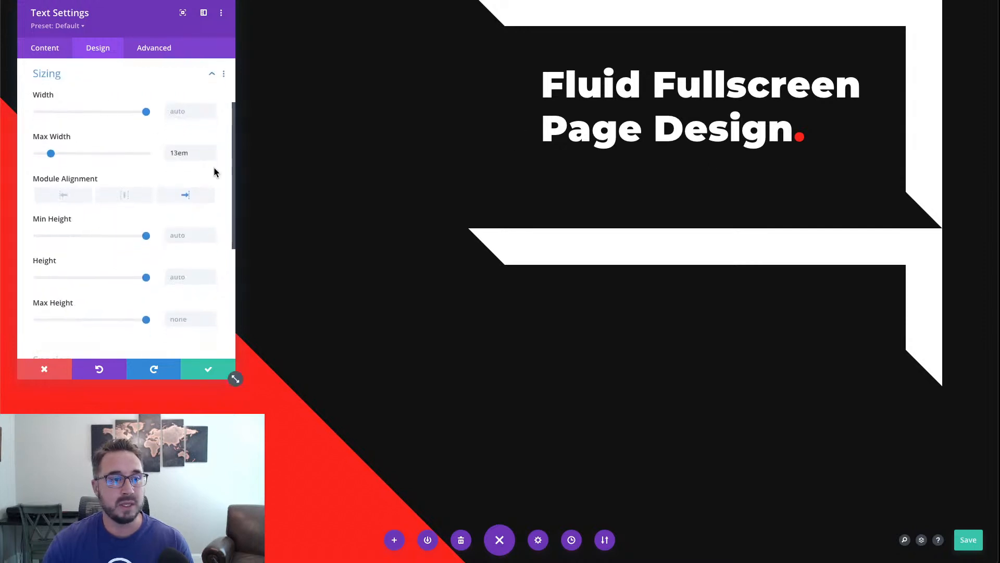
left_click(178, 153)
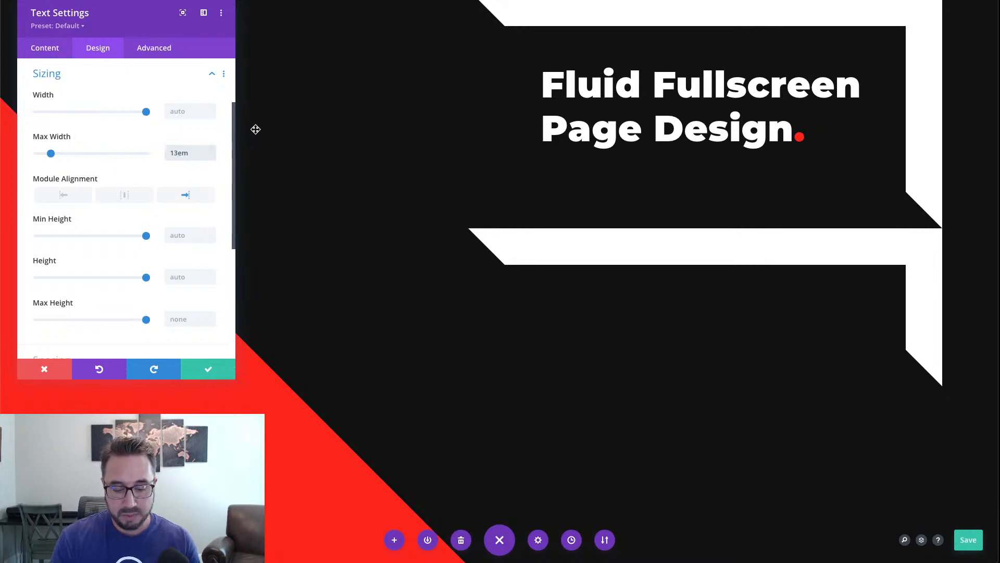
key("BackSpace")
key("BackSpace")
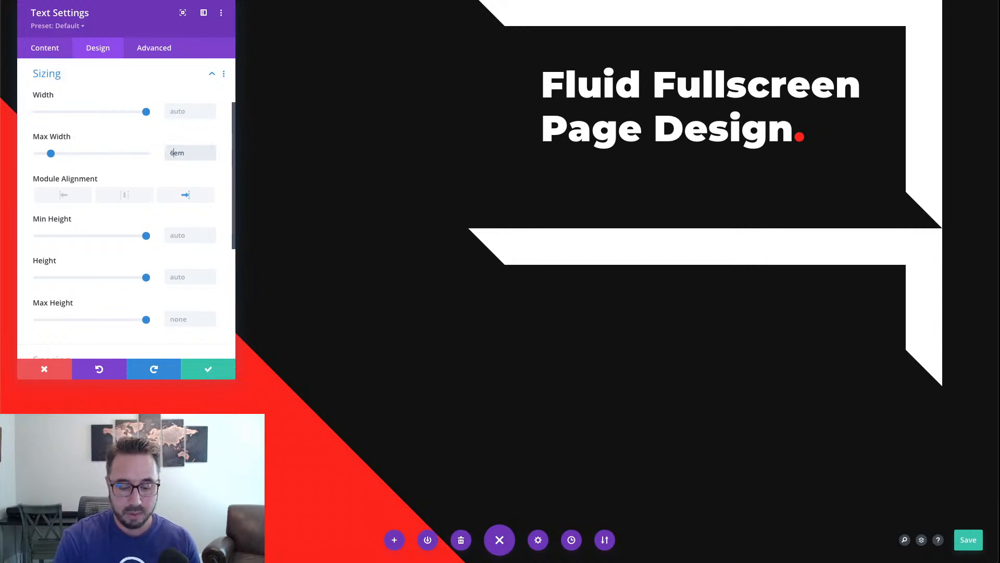
type("6.5")
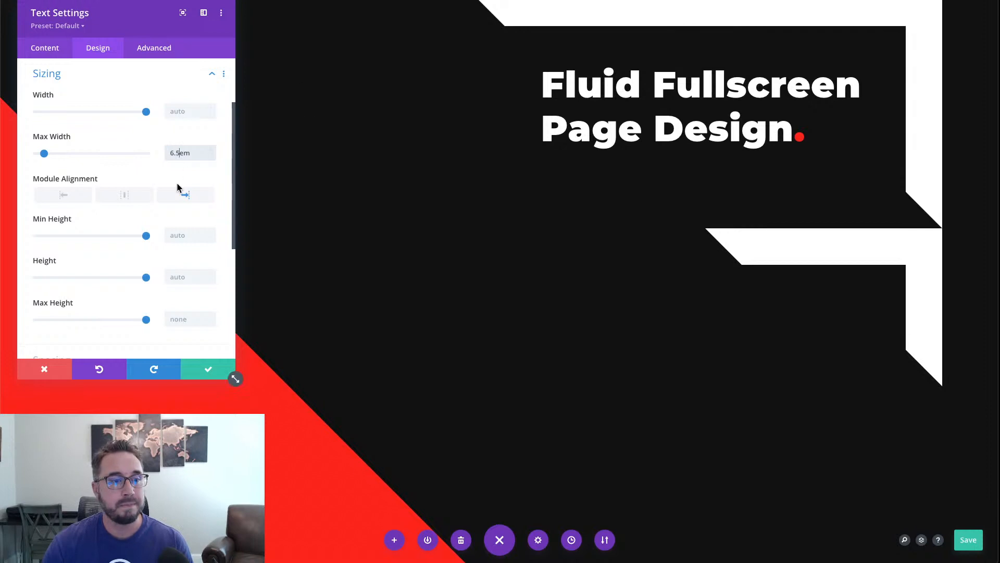
Set the duplicated module's height to 3.25em and save the page
left_click(196, 275)
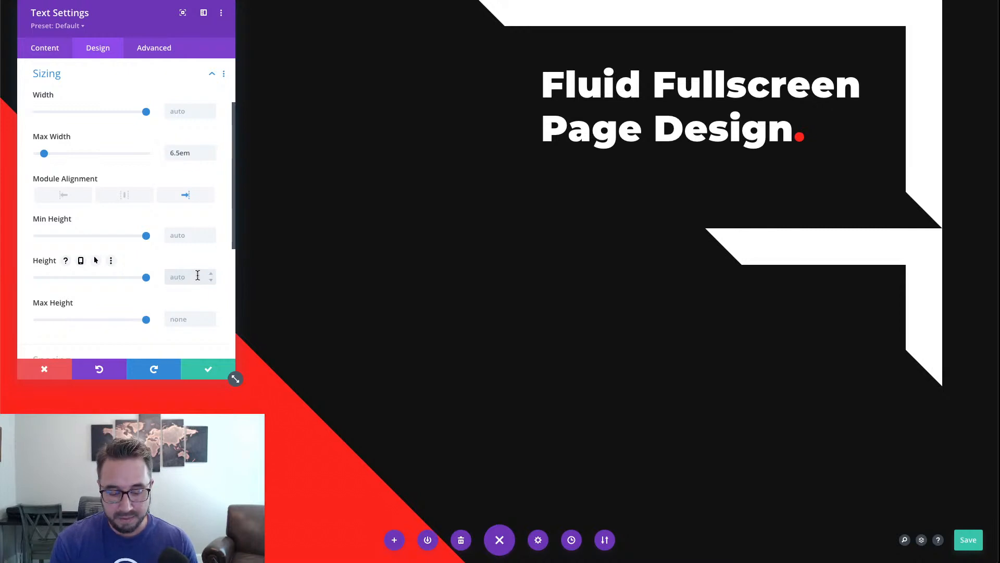
type("3.25")
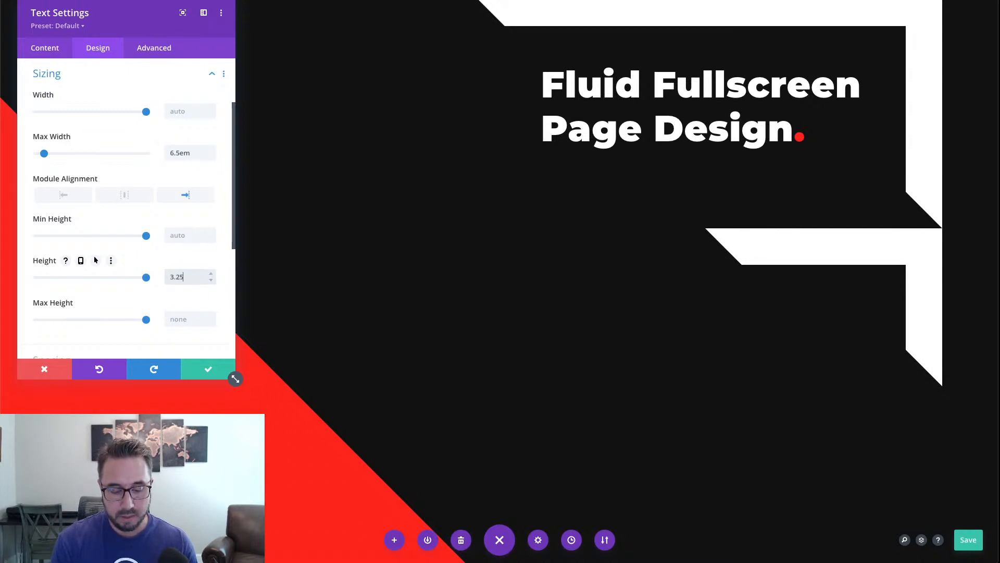
type("3em")
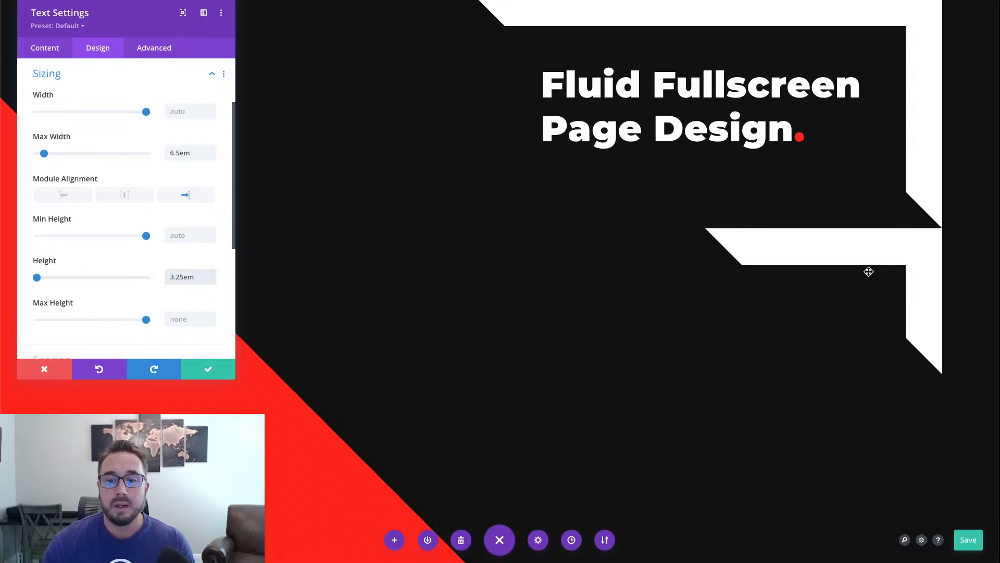
key("ctrl+s")
Change the duplicated module's border color to #ff2000
scroll(149, 240, "down", 3)
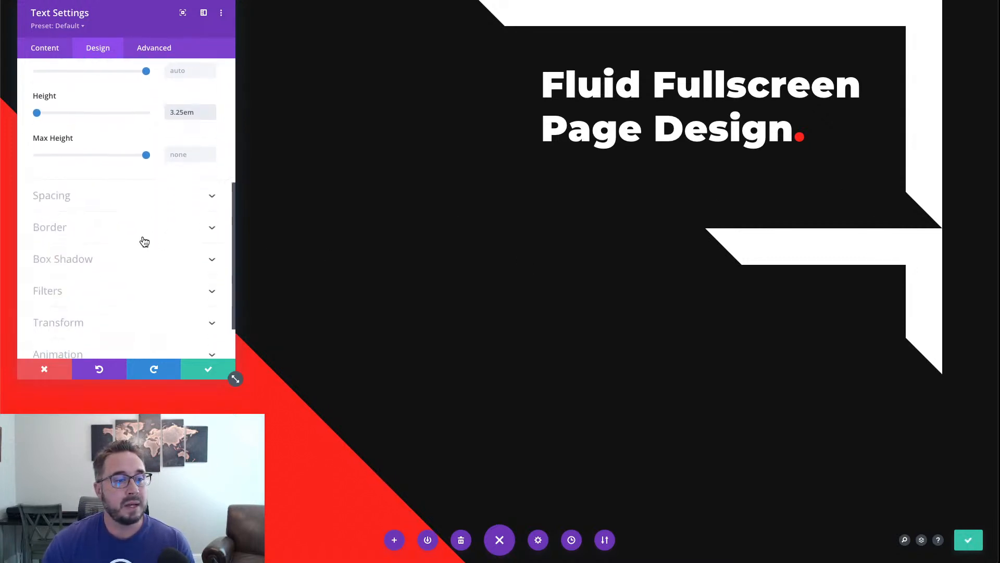
left_click(143, 241)
scroll(107, 229, "down", 3)
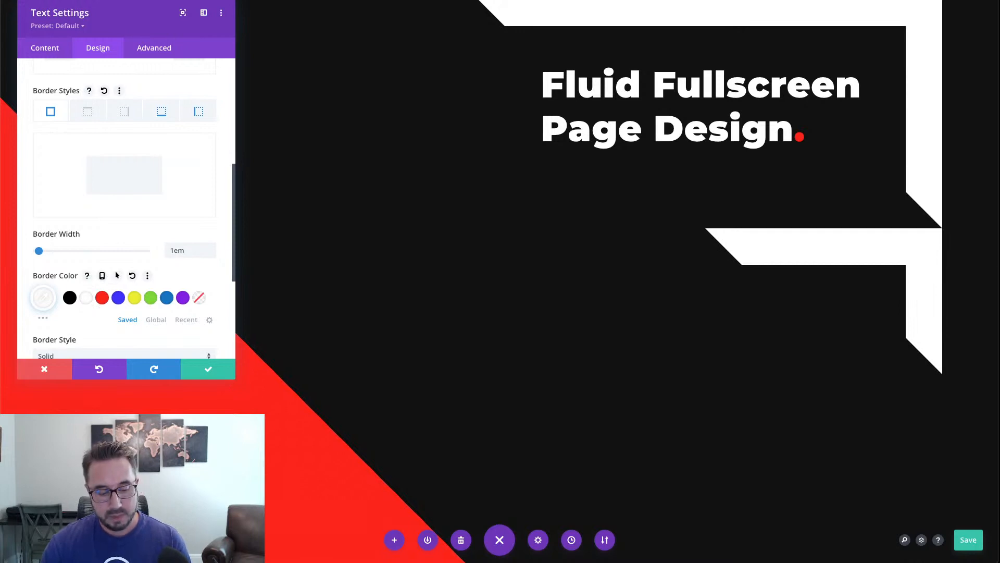
left_click(43, 299)
type("#ff2000")
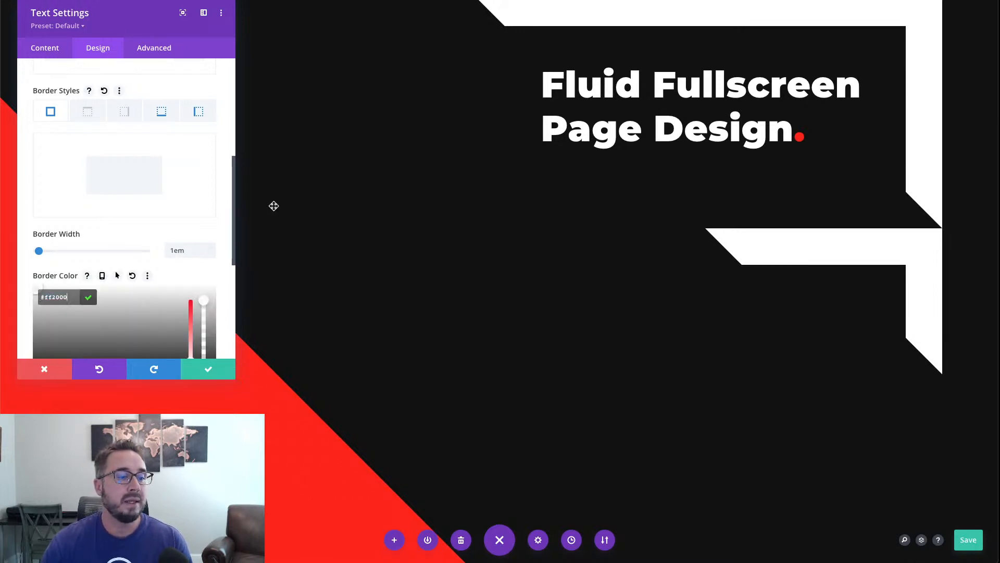
left_click(220, 227)
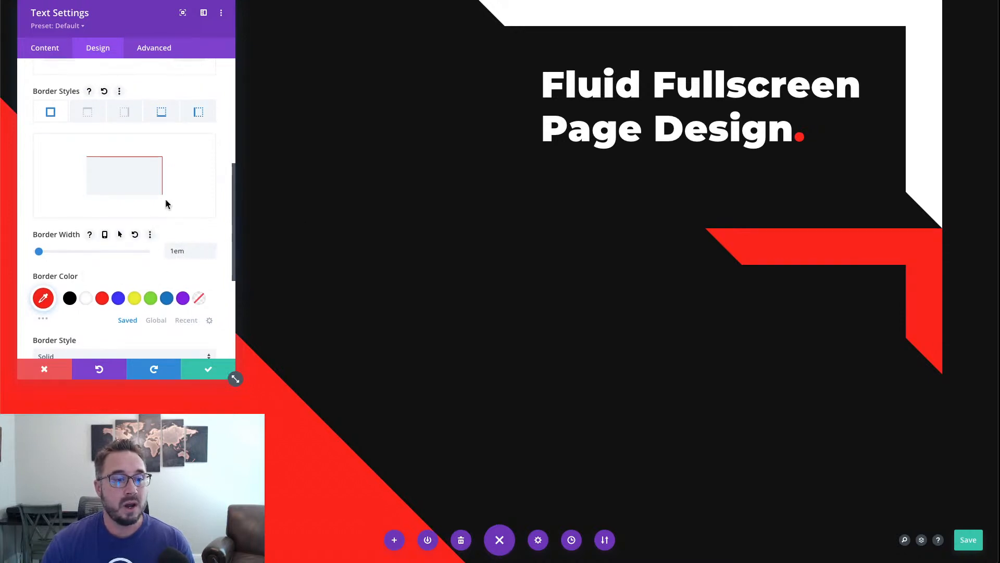
Check the font-size clamp rule in the duplicated module's custom CSS and set its border width to 0.5em
left_click(174, 52)
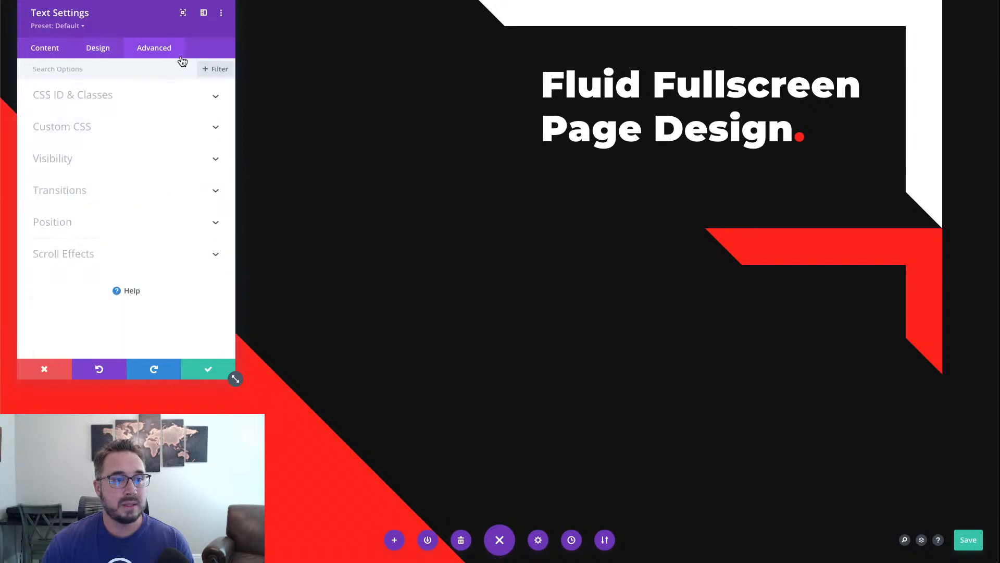
left_click(139, 137)
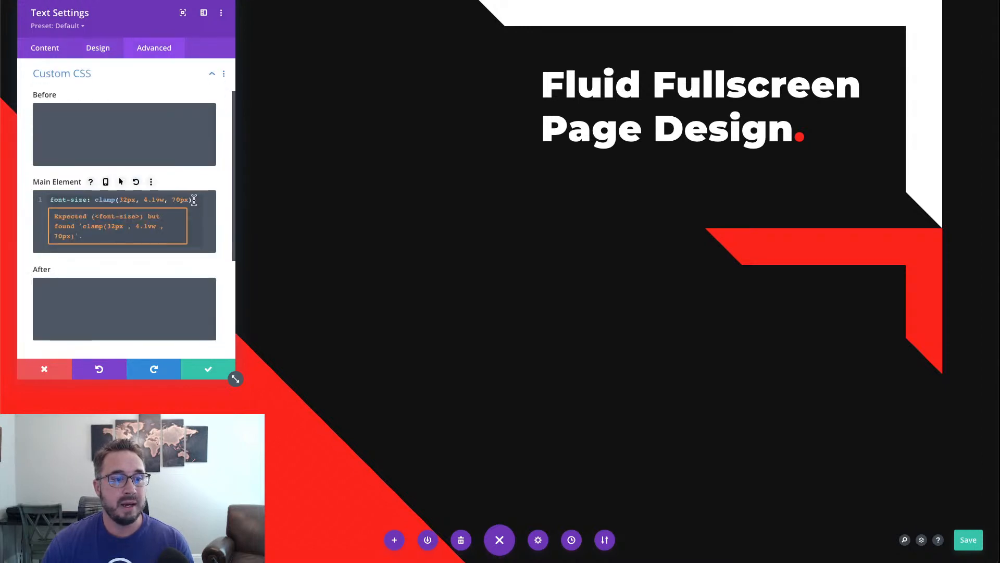
left_click_drag(193, 200, 42, 205)
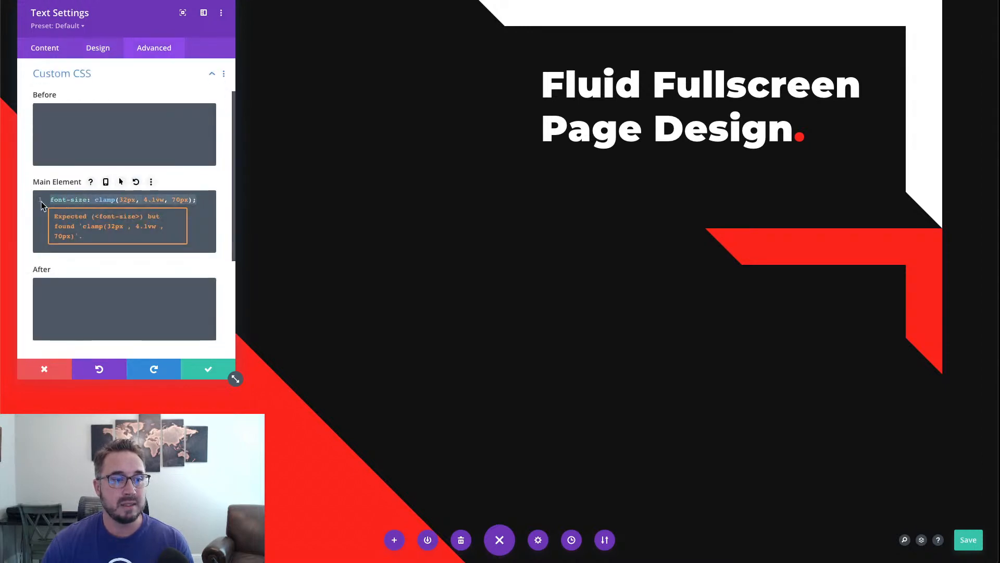
left_click(106, 53)
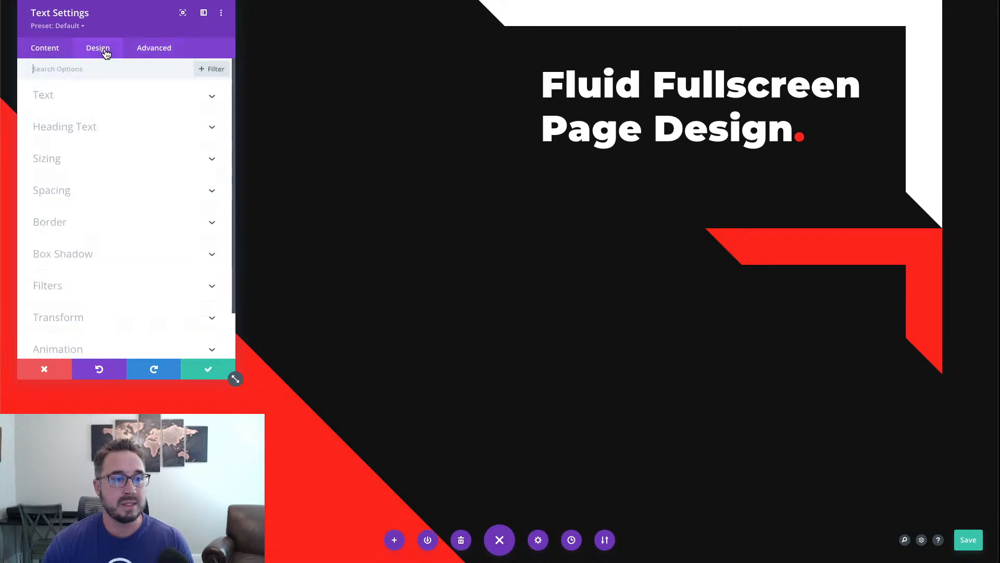
left_click(99, 232)
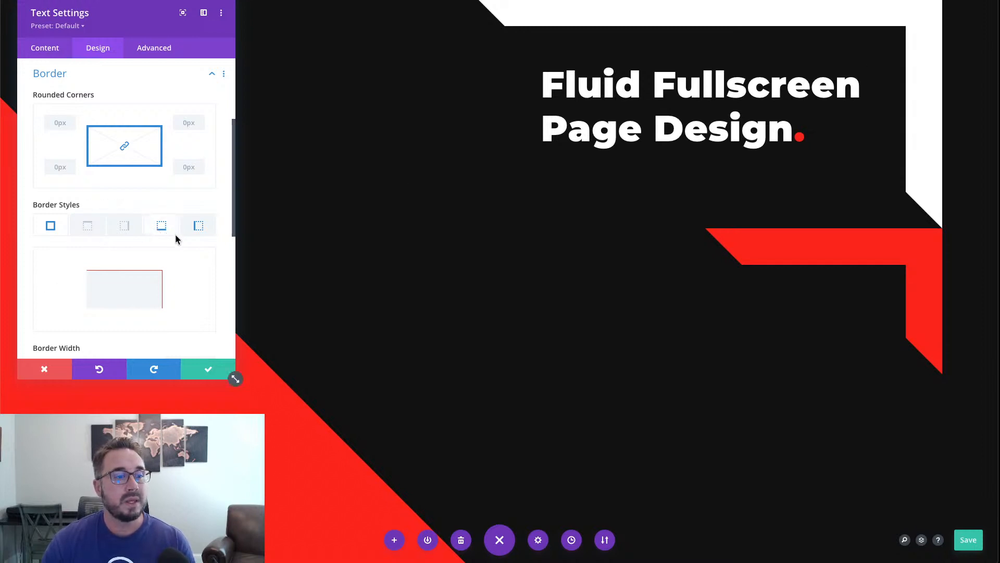
scroll(180, 205, "down", 3)
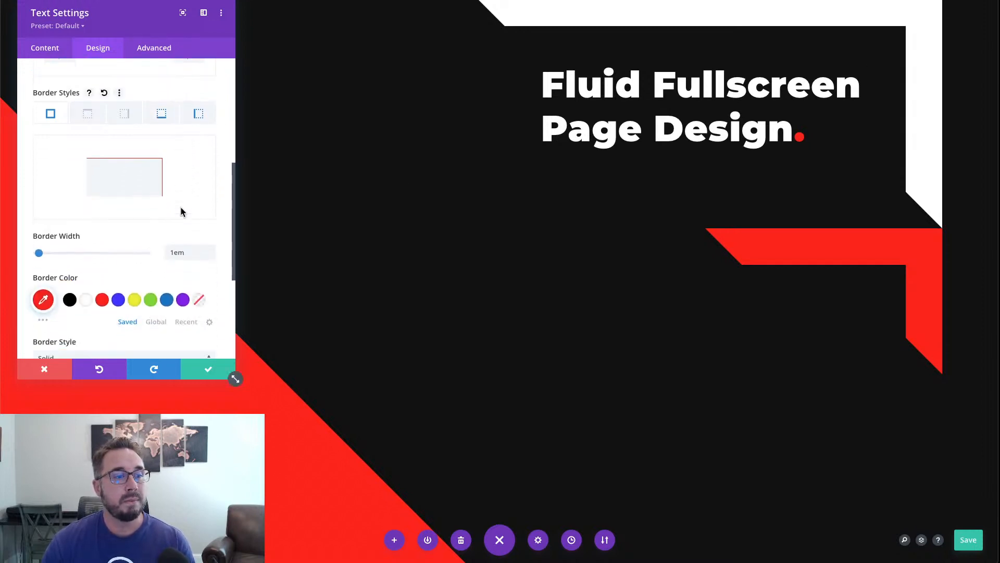
left_click(173, 246)
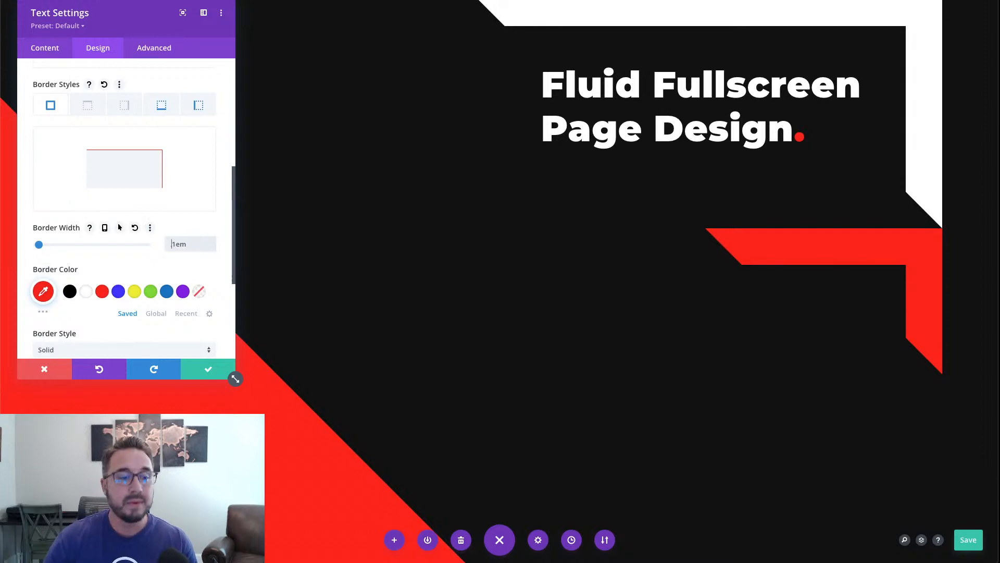
type("0.5")
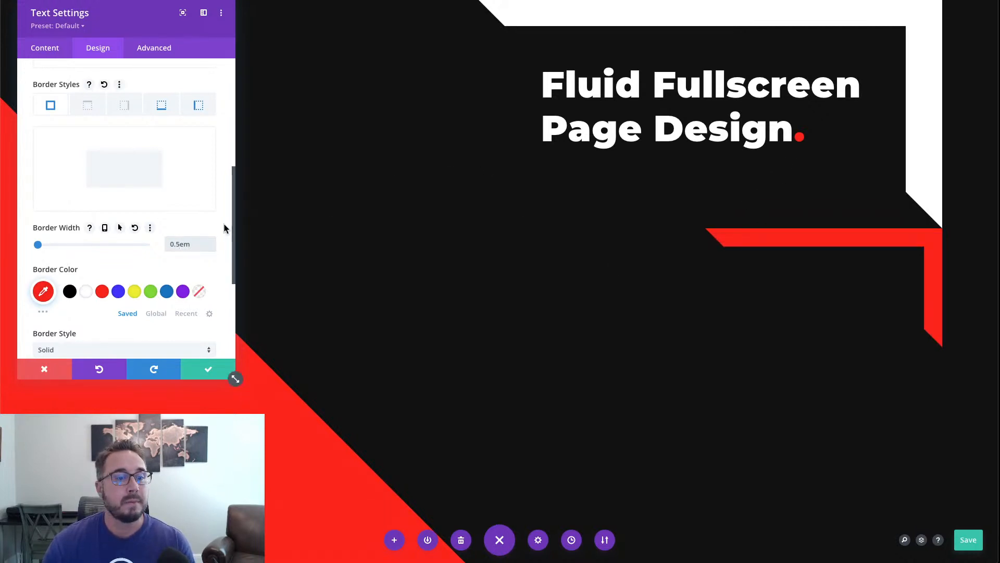
scroll(221, 228, "down", 2)
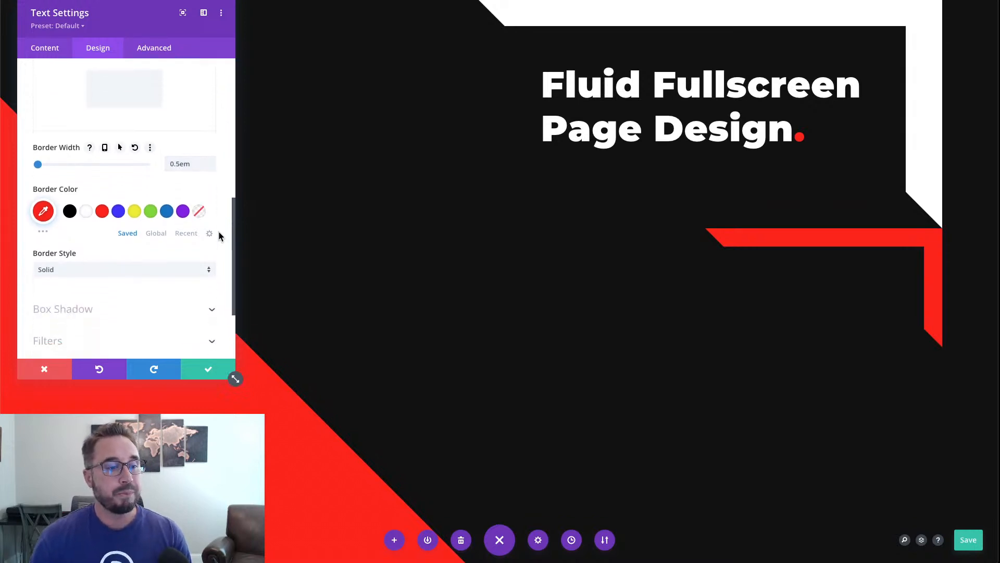
scroll(219, 235, "up", 1)
scroll(219, 235, "up", 2)
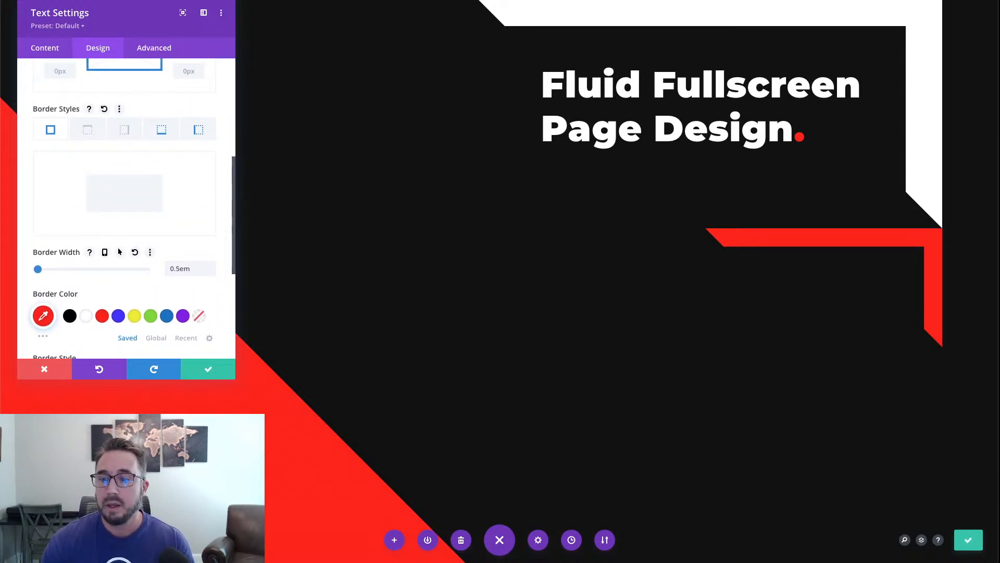
Give the duplicated module an Absolute position anchored to the top right corner of its column
left_click(155, 51)
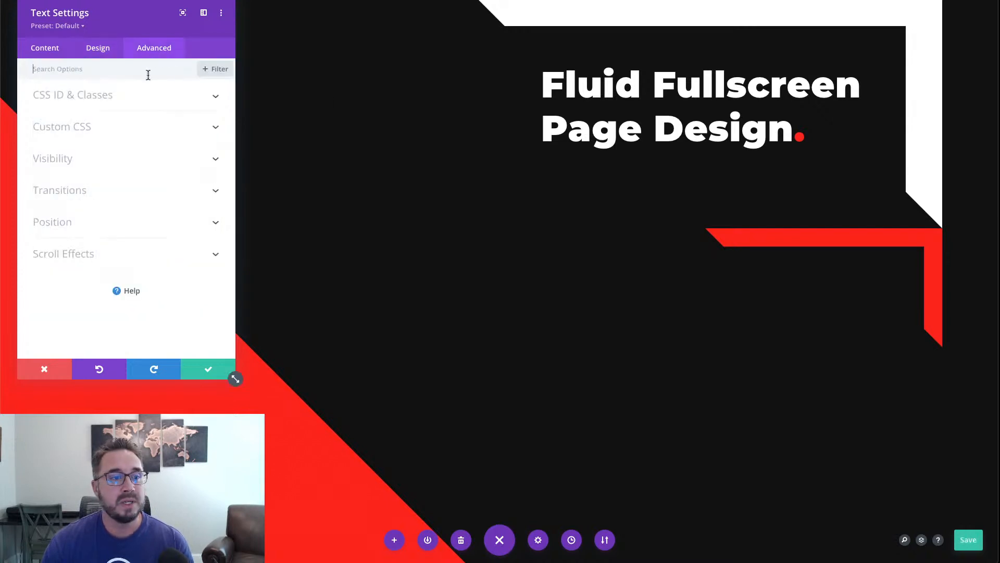
left_click(134, 107)
left_click(134, 107)
left_click(119, 229)
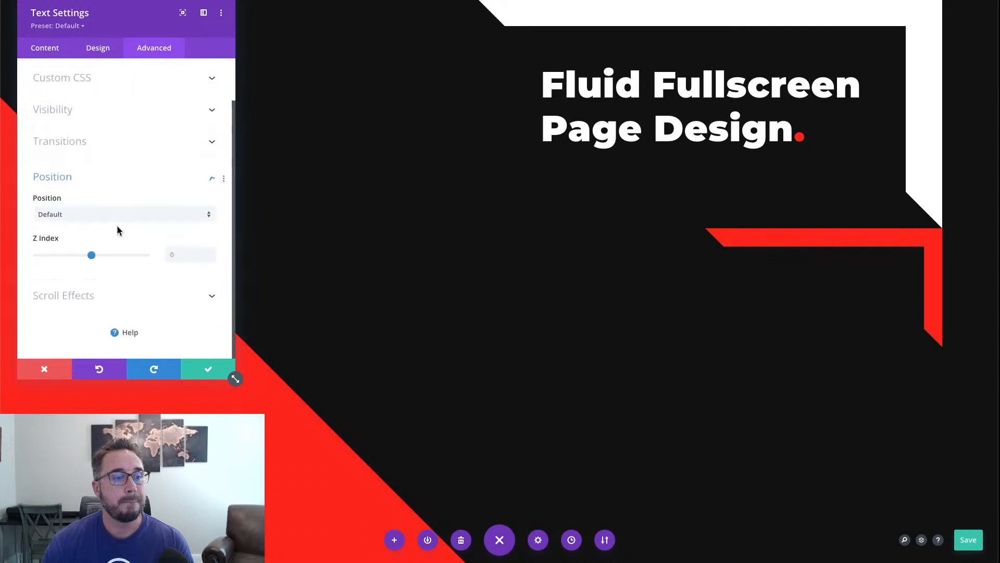
left_click(94, 222)
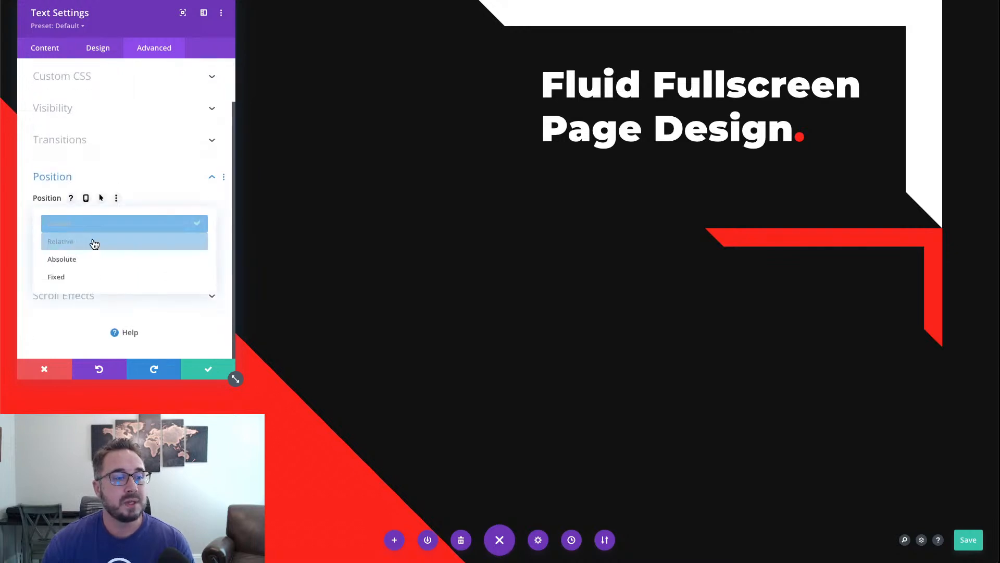
left_click(96, 260)
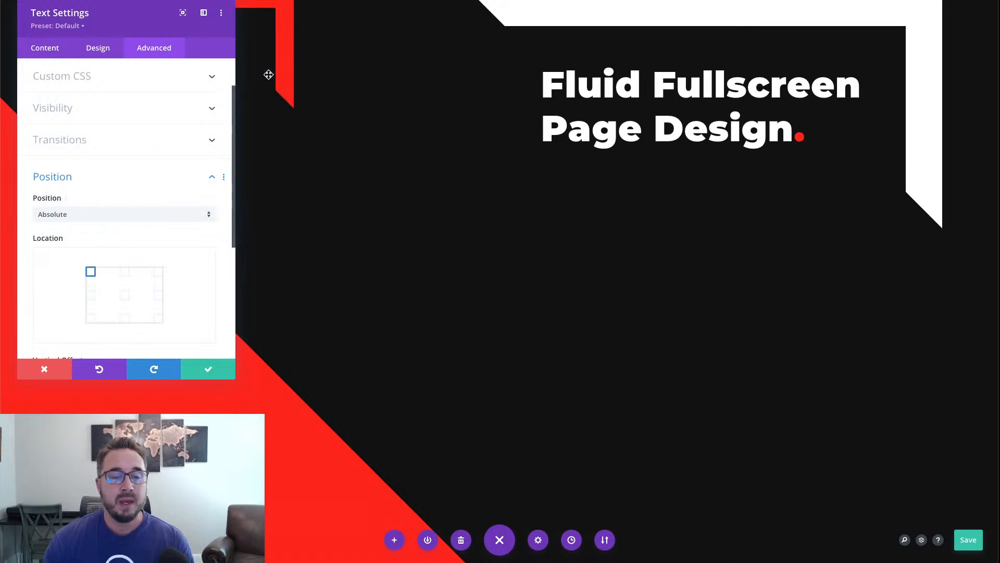
left_click(158, 271)
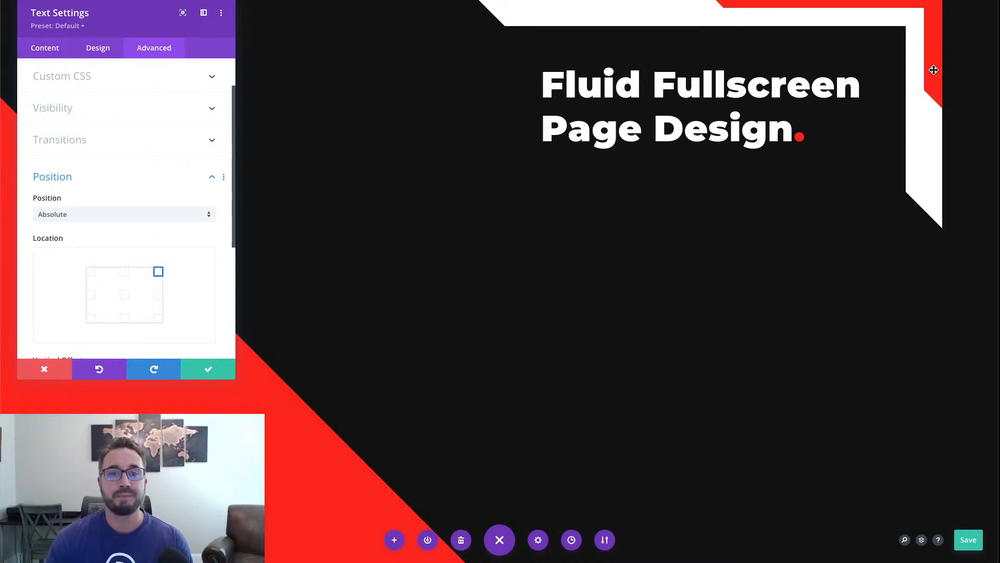
Offset the red-bordered module 1em vertically and 1em horizontally, and save its settings
scroll(900, 96, "up", 1)
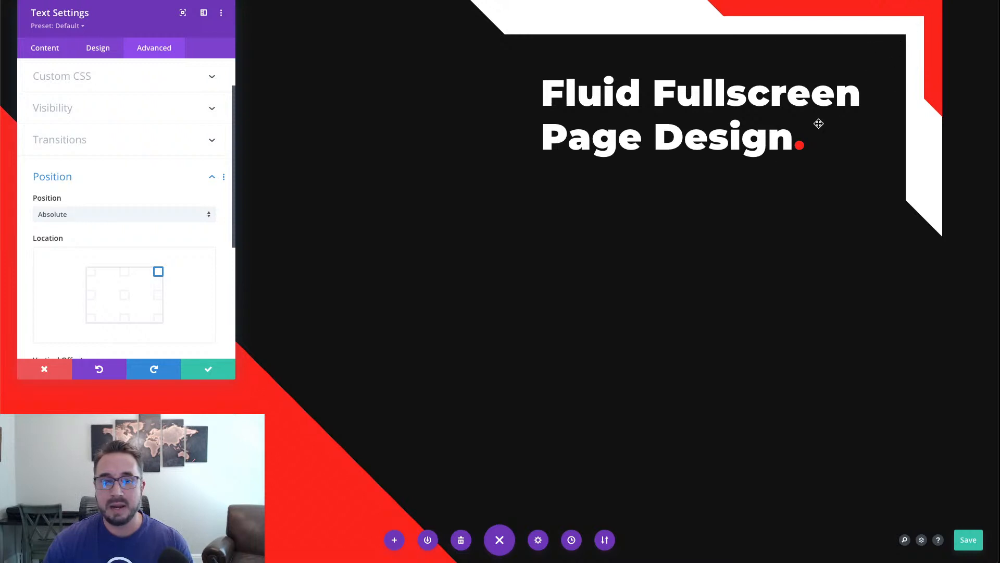
scroll(186, 232, "down", 3)
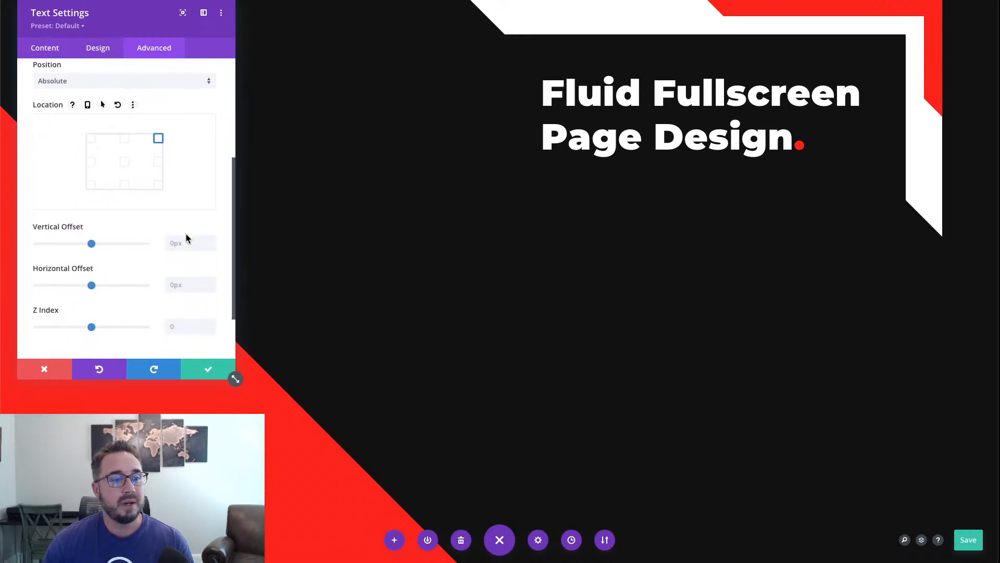
left_click(186, 239)
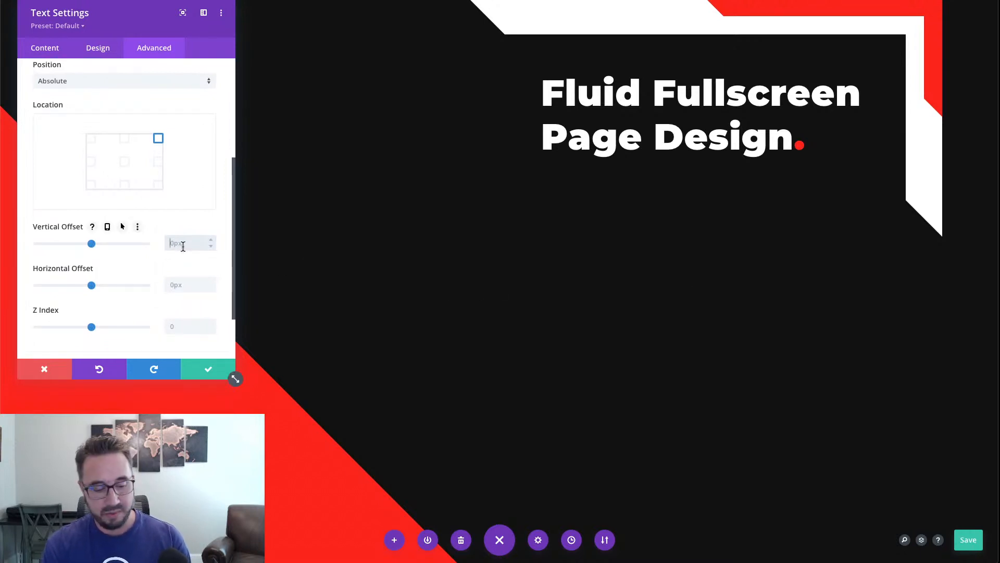
type("1`em")
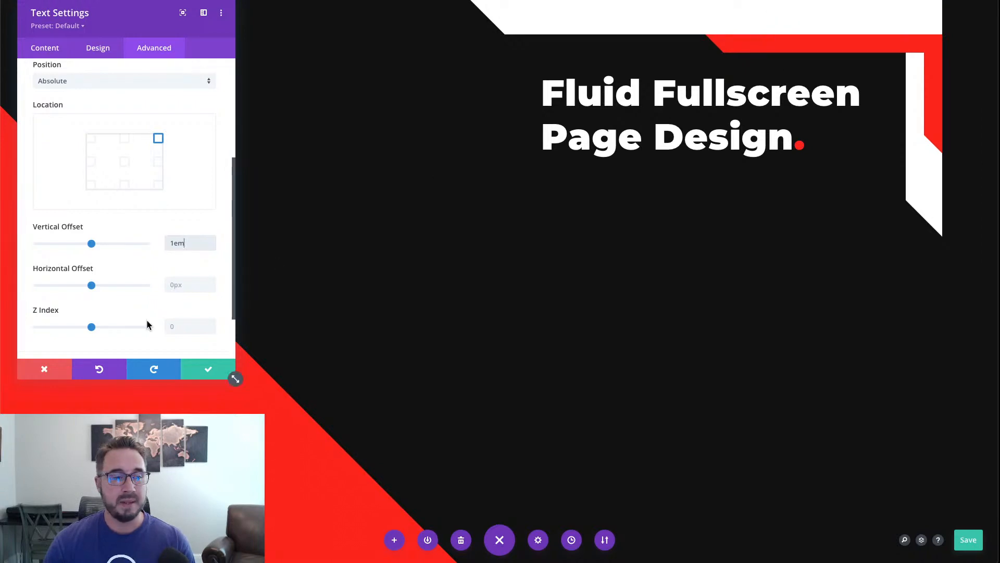
left_click(187, 286)
type("1em")
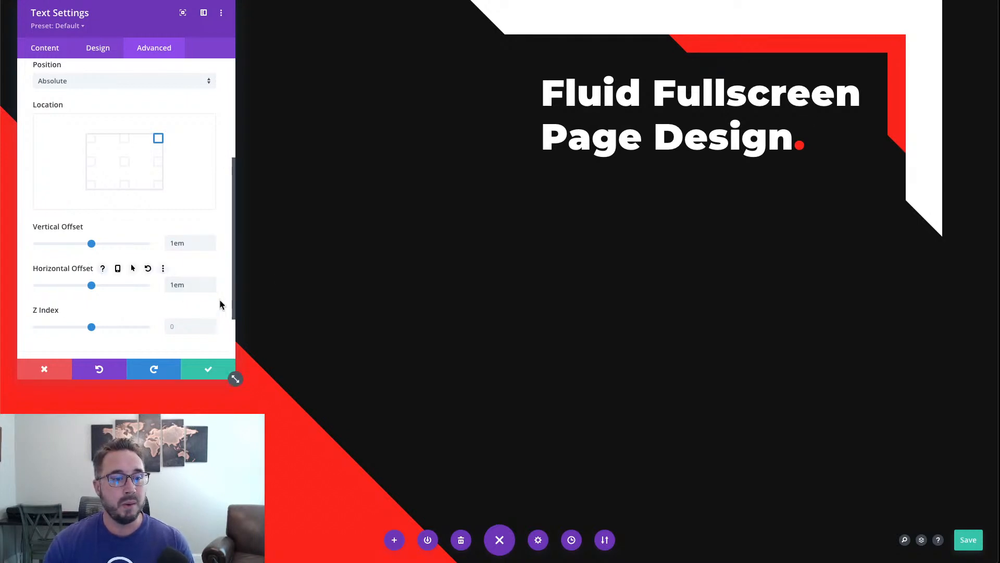
left_click(208, 369)
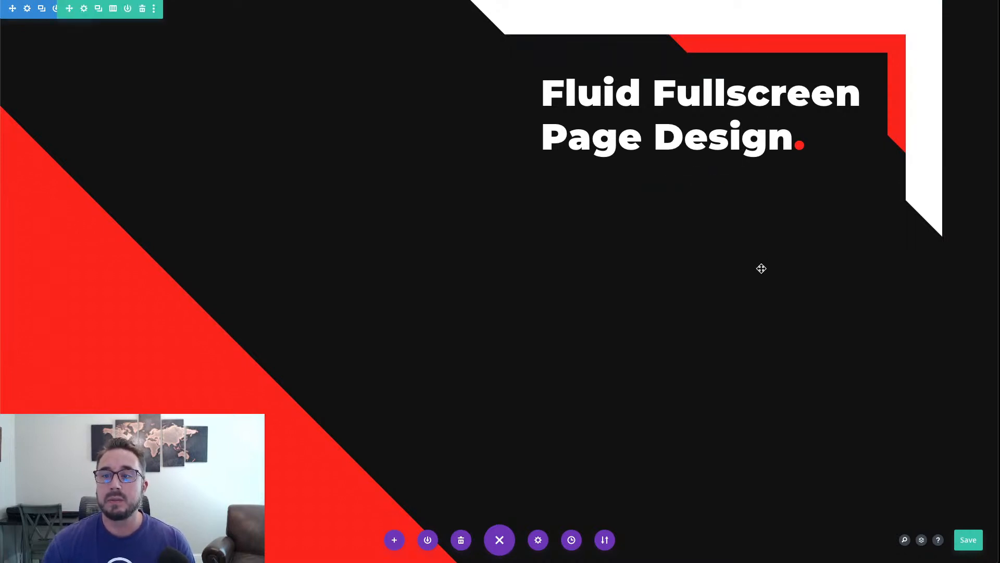
Insert a new Text module directly below the "Fluid Fullscreen Page Design" heading
left_click(705, 182)
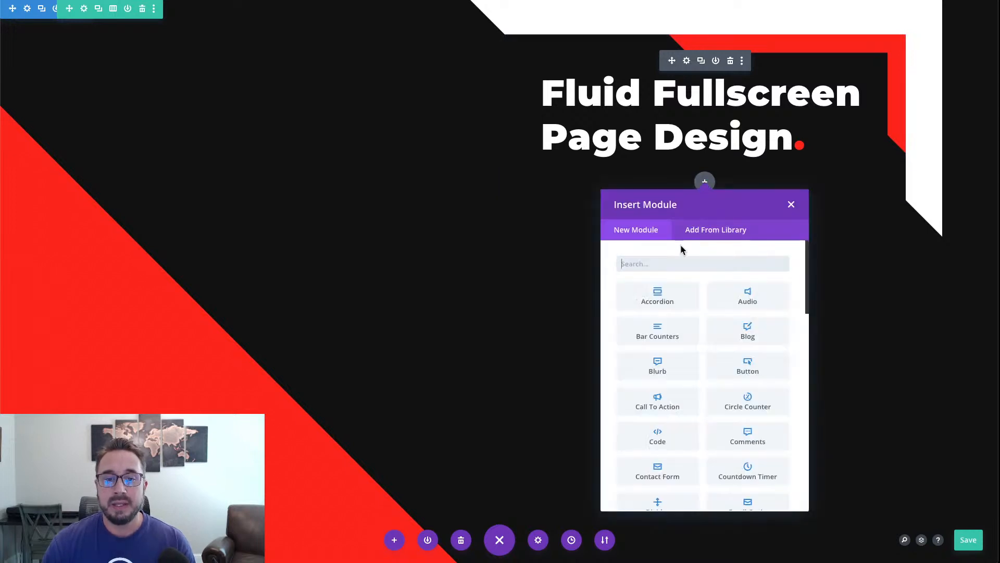
type("text")
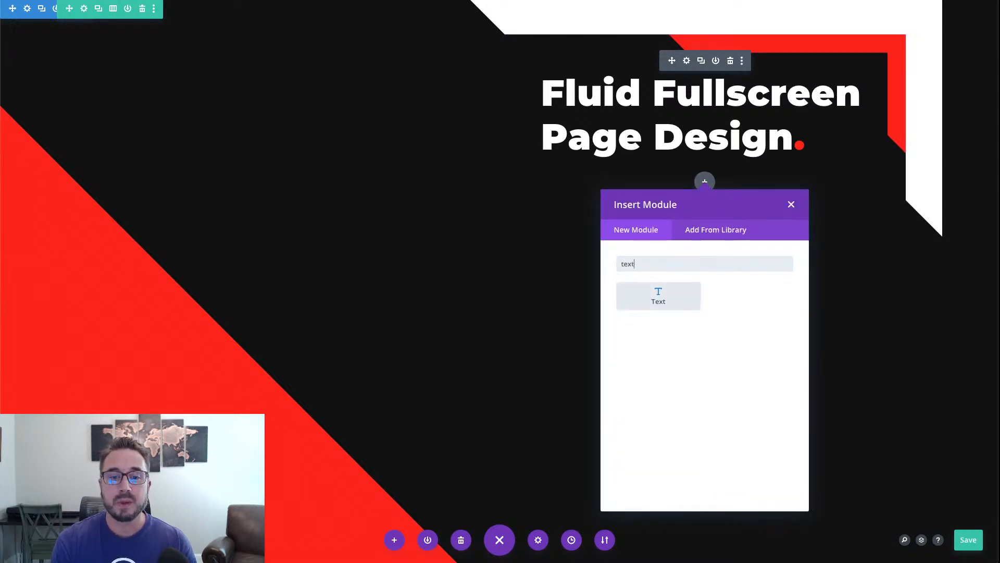
key("Return")
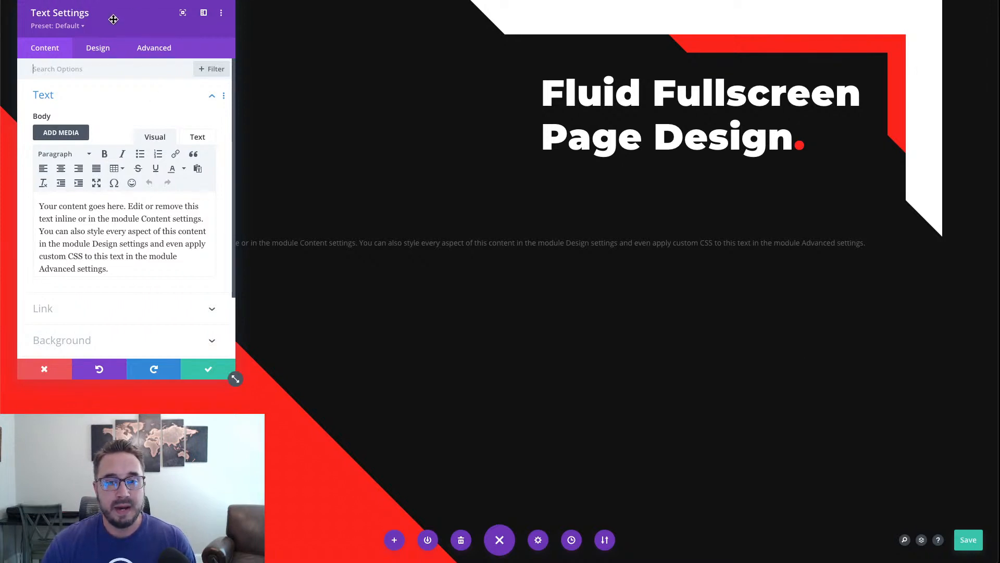
Replace the module's body with "Vestibulum ac diam sit amet quam vehicula elementum sed sit amet dui. Lorem ipsum dolor sit amet, consectetur adipiscing elit."
left_click_drag(113, 19, 836, 38)
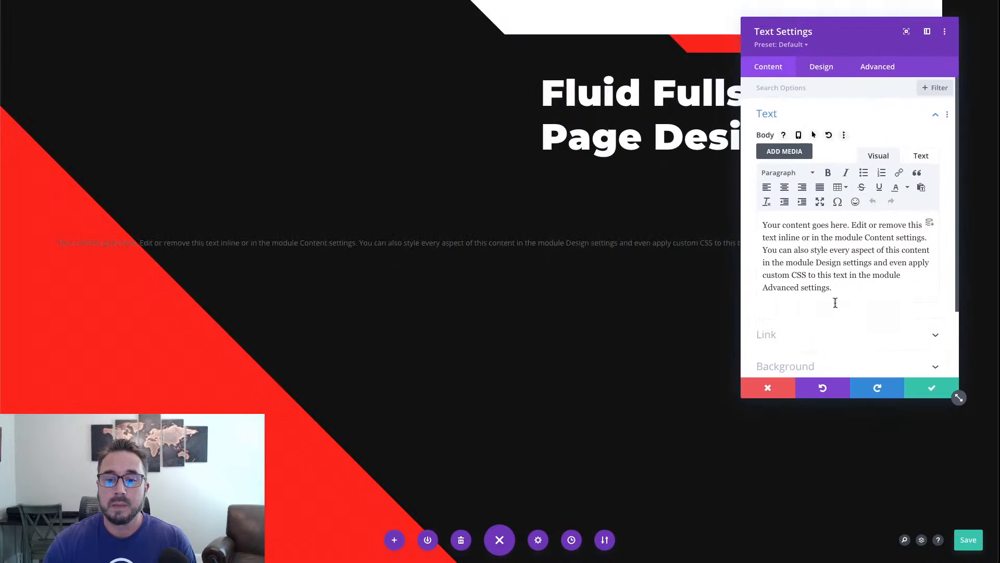
left_click_drag(842, 286, 754, 229)
type("Vestibulum ac diam sit amet quam vehicula elementum sed sit amet dui. Lorem ipsum dolor sit amet, consectetur adipiscing elit.")
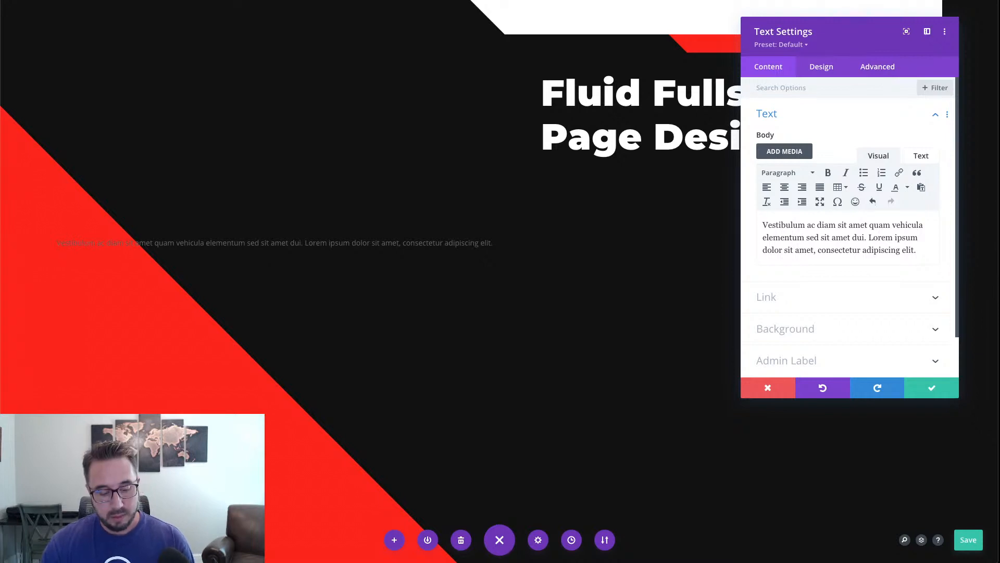
Add the rule font-size: clamp(14px, 1.4vw, 24px); to the Main Element custom CSS of the new text module
left_click(882, 73)
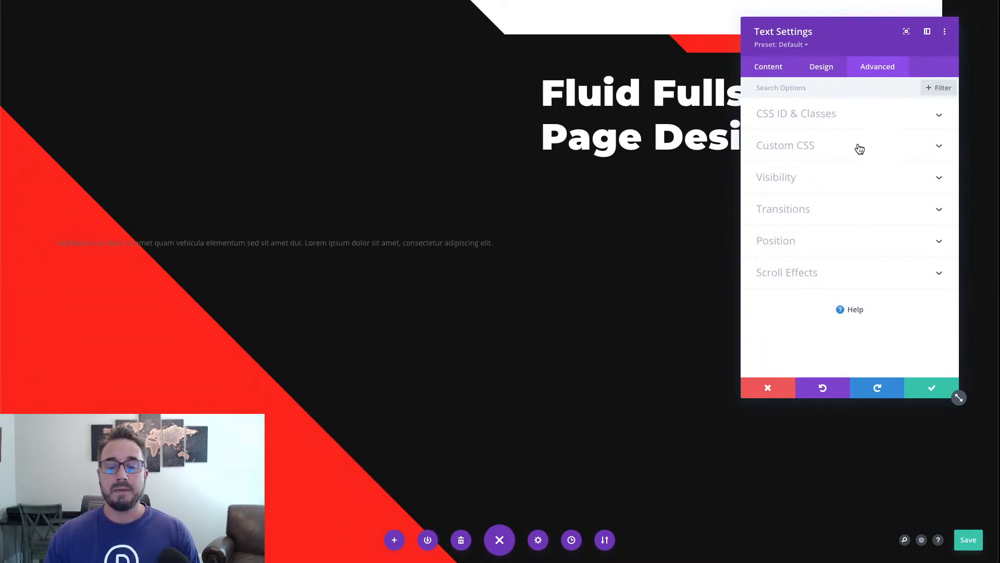
left_click(862, 150)
left_click(852, 241)
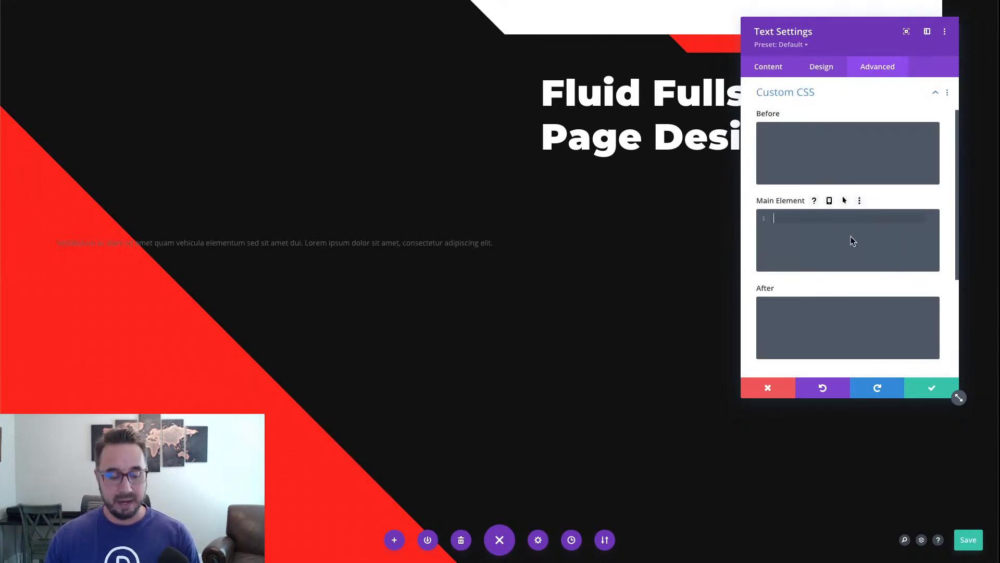
type("font-size: clamp(14px, 1.4vw, 24px);")
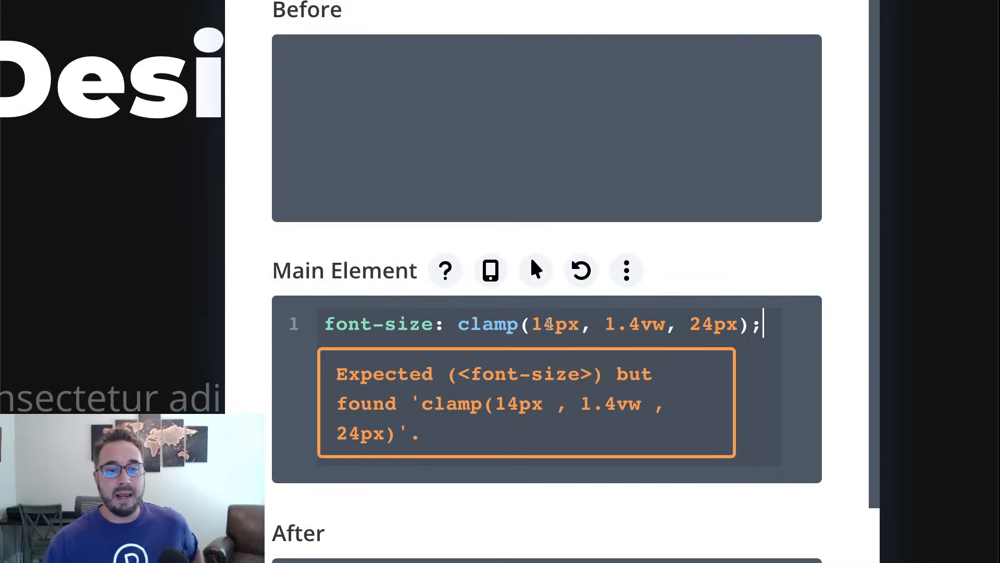
left_click_drag(582, 324, 531, 324)
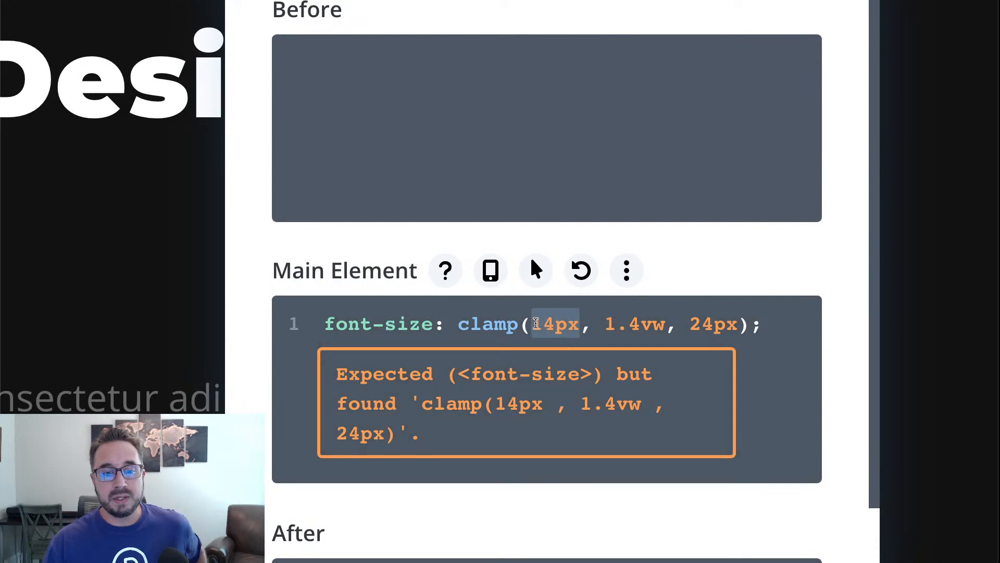
left_click_drag(667, 324, 608, 321)
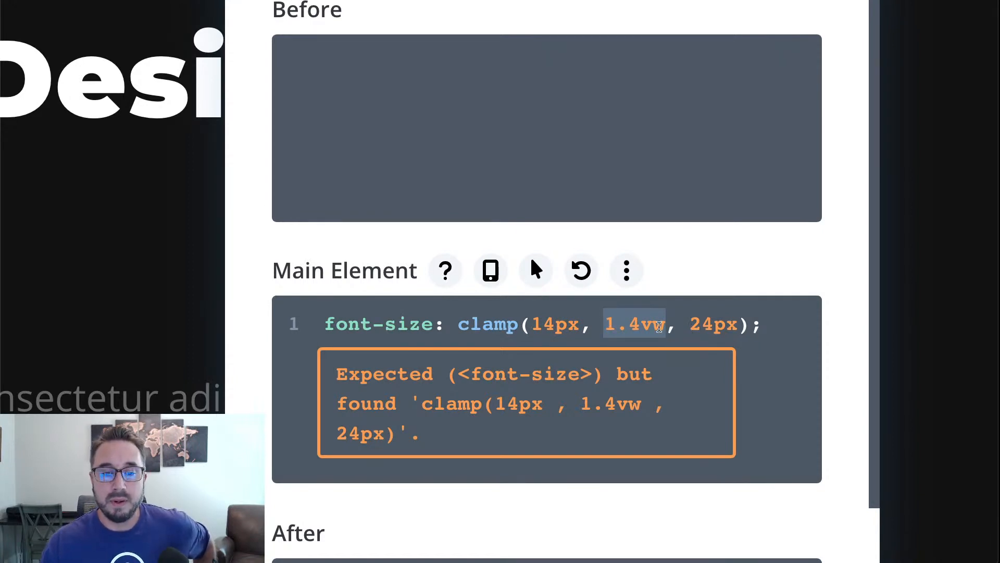
left_click(656, 324)
left_click(665, 325)
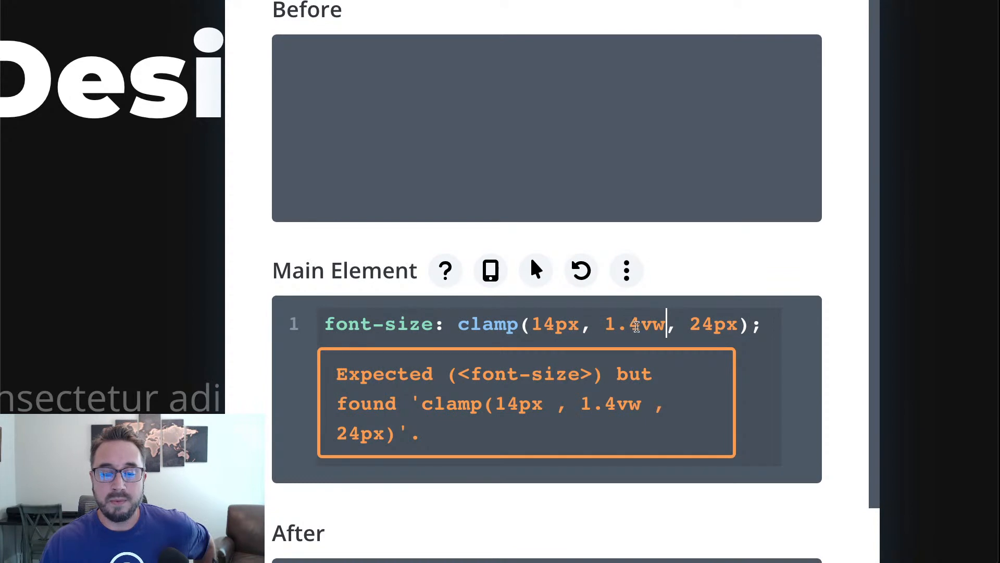
left_click_drag(691, 325, 733, 326)
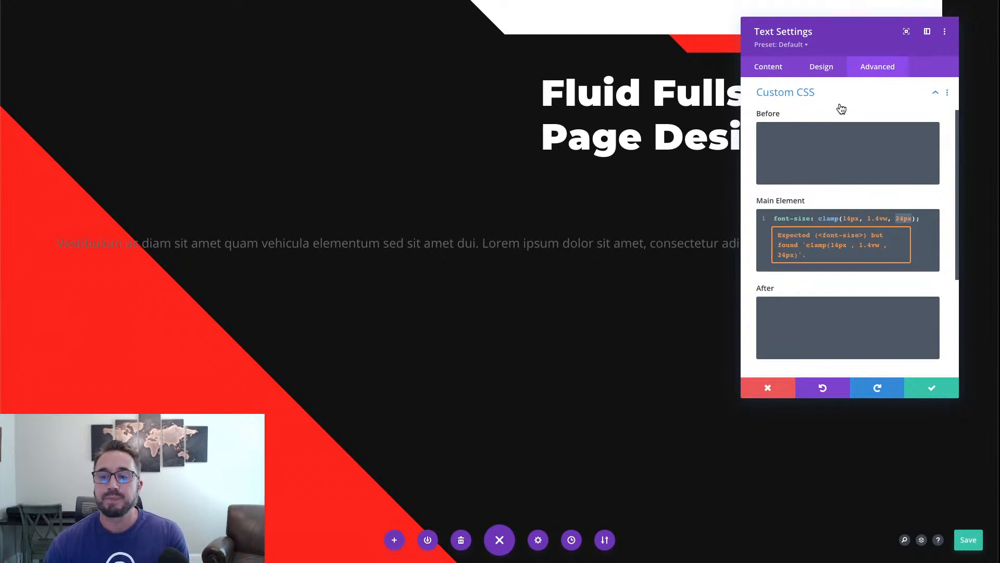
Keep the default font for the body text, set its weight to Semi Bold and color it white
left_click(829, 73)
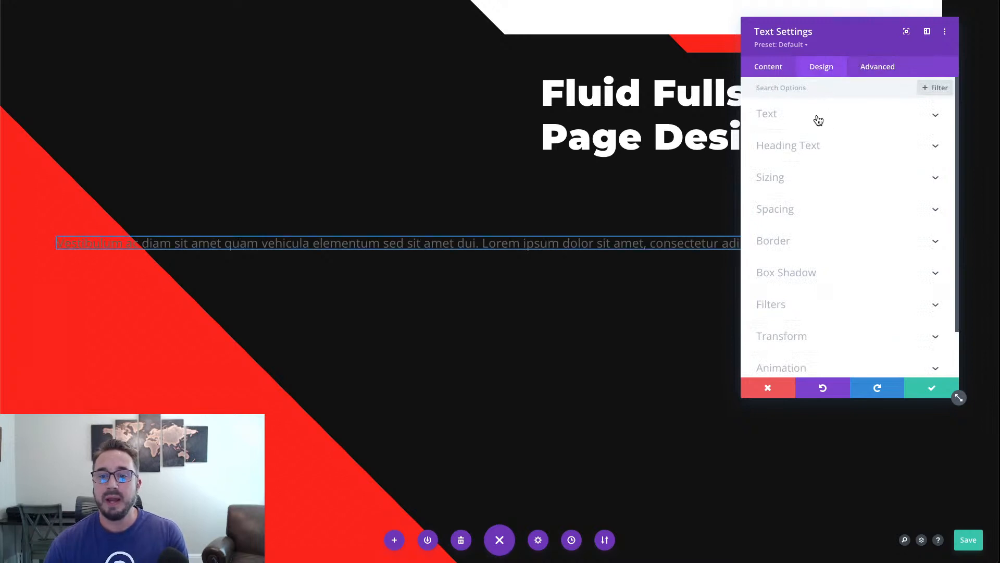
left_click(818, 121)
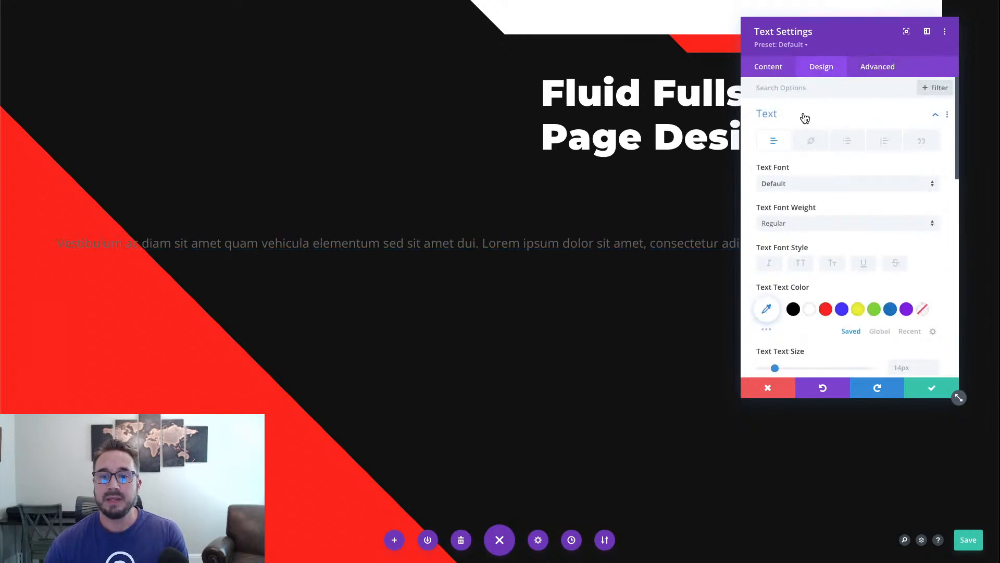
left_click(804, 190)
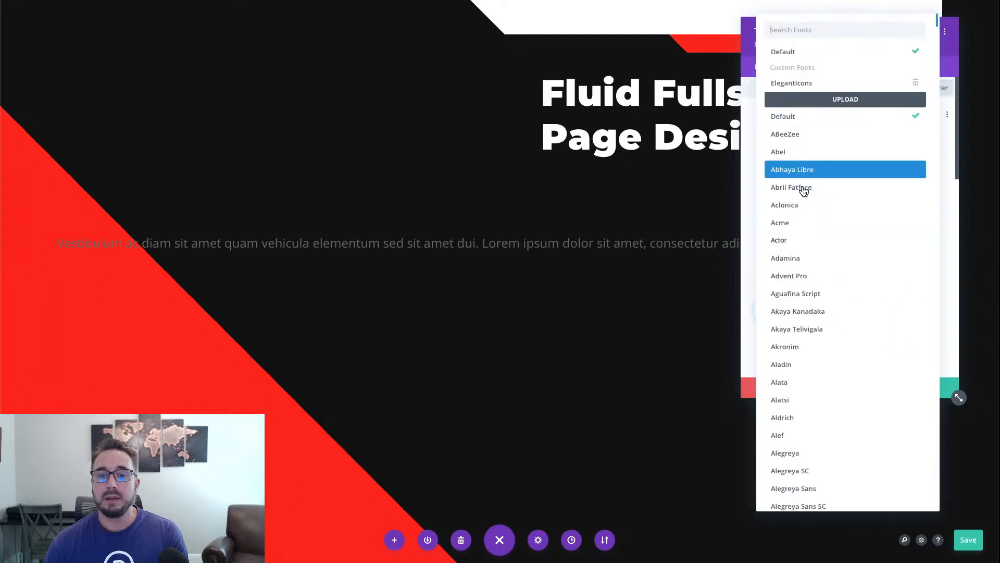
left_click(746, 173)
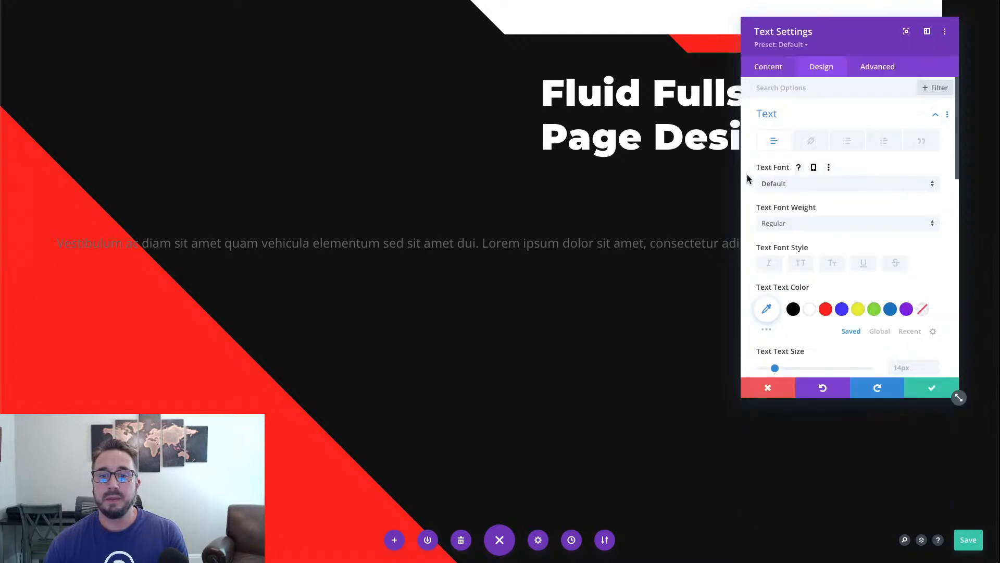
left_click(804, 224)
left_click(811, 270)
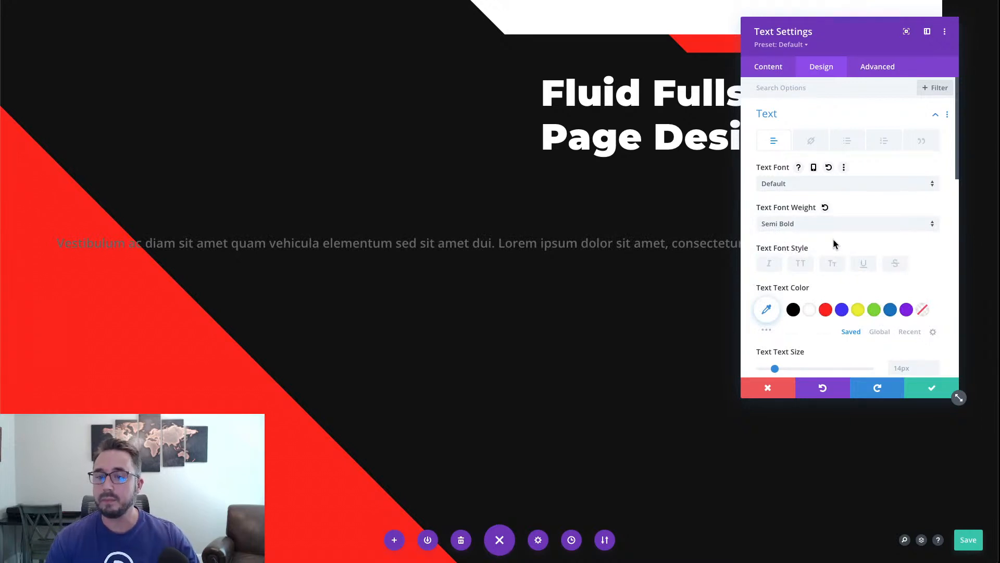
left_click(810, 310)
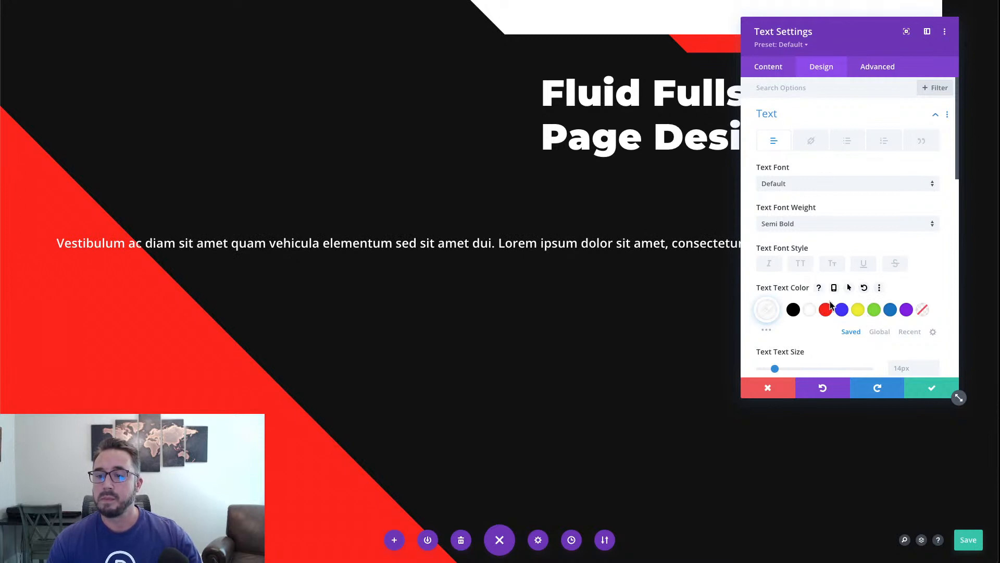
Set the body text size to 1em and its line height to 1.6em
scroll(896, 315, "down", 1)
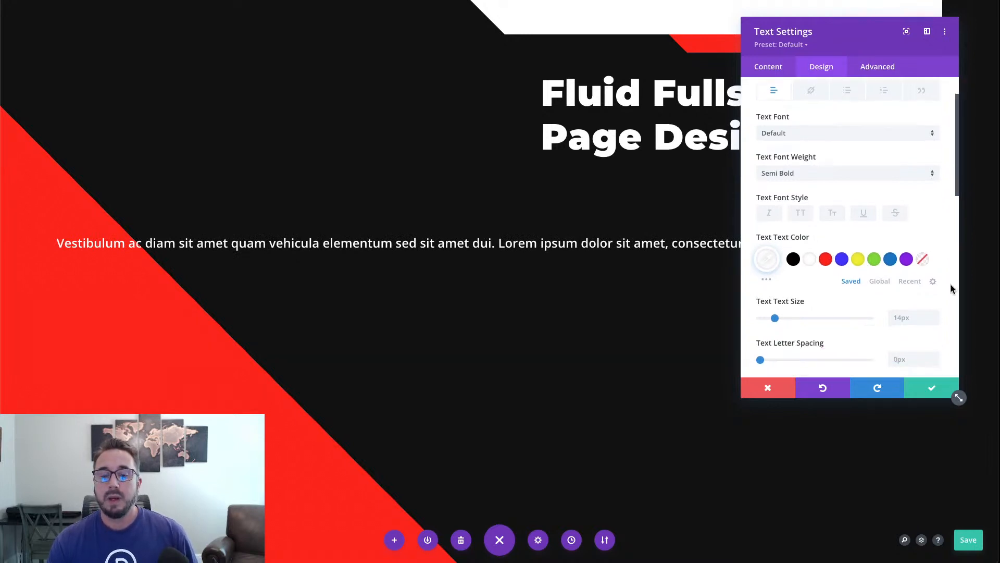
left_click(897, 320)
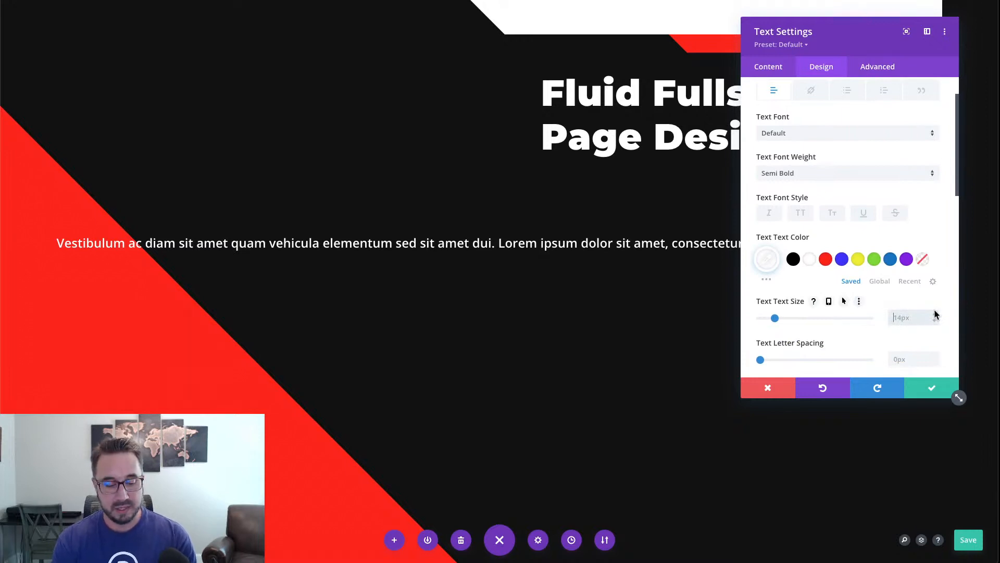
type("1em")
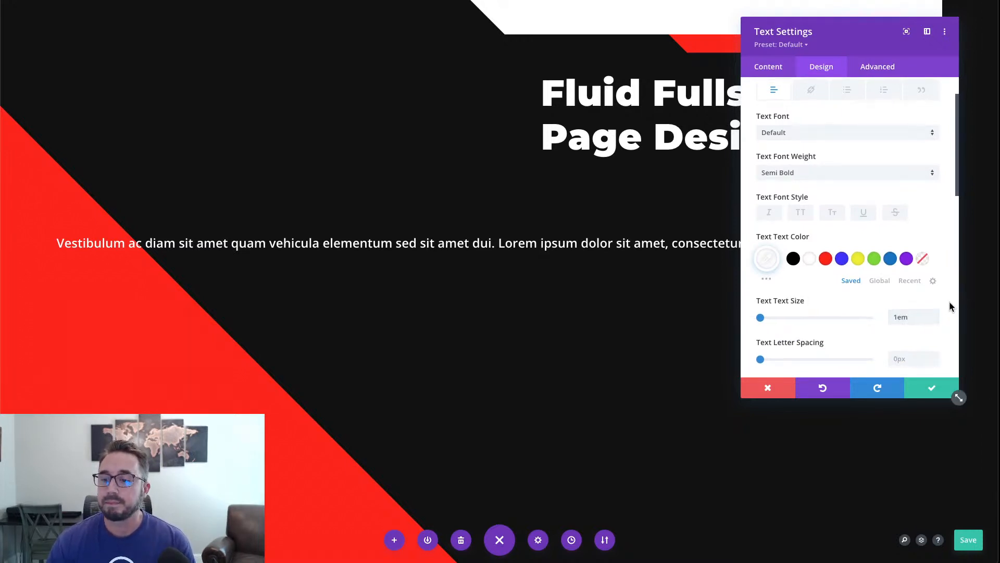
scroll(949, 306, "down", 3)
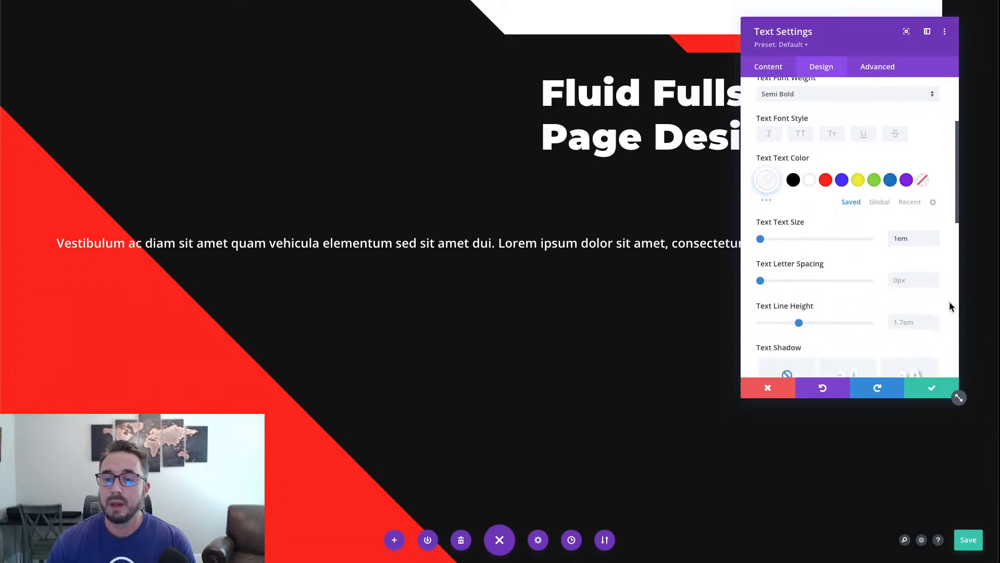
left_click(897, 322)
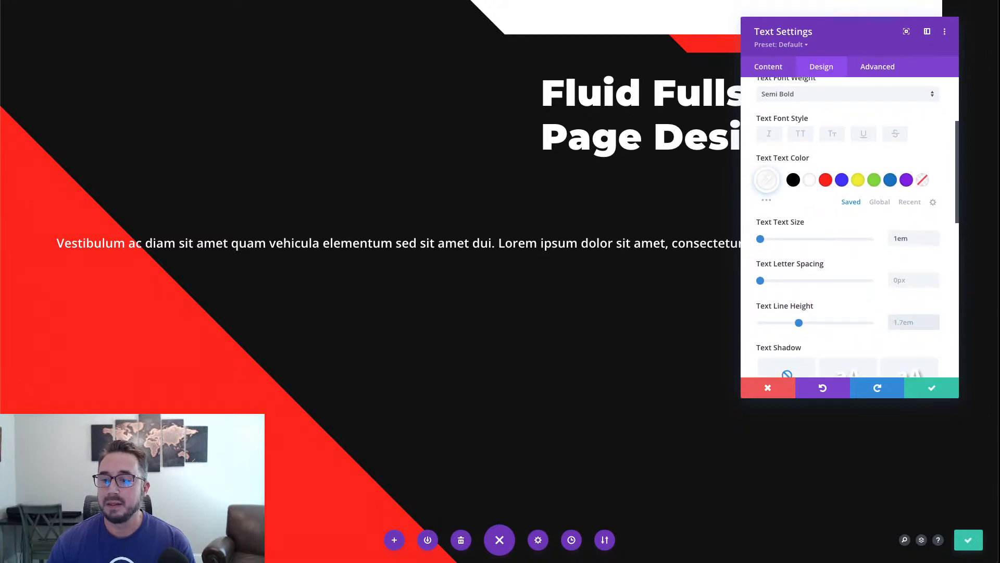
left_click(934, 326)
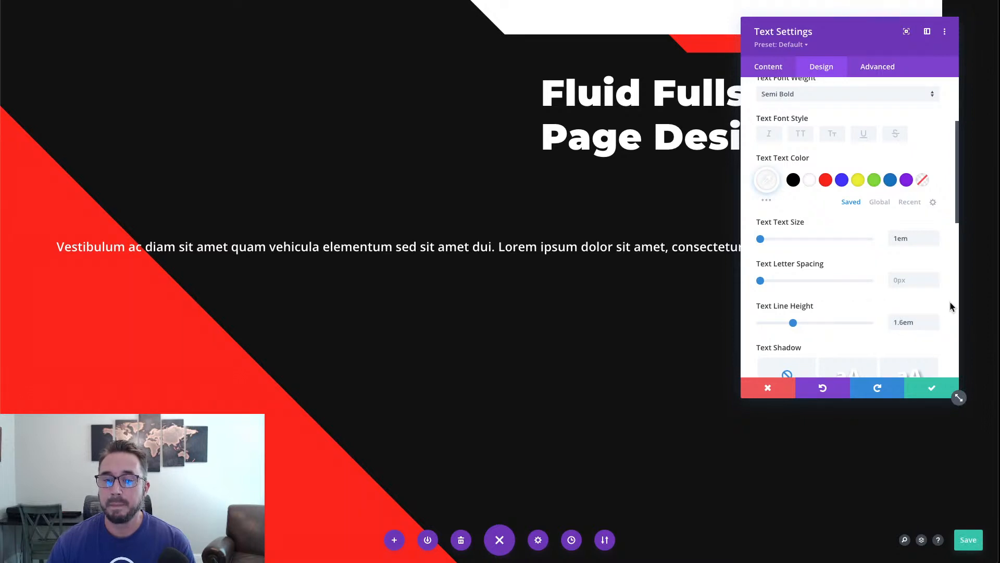
Limit the body text module's max width to 19em in its sizing options
scroll(951, 307, "down", 3)
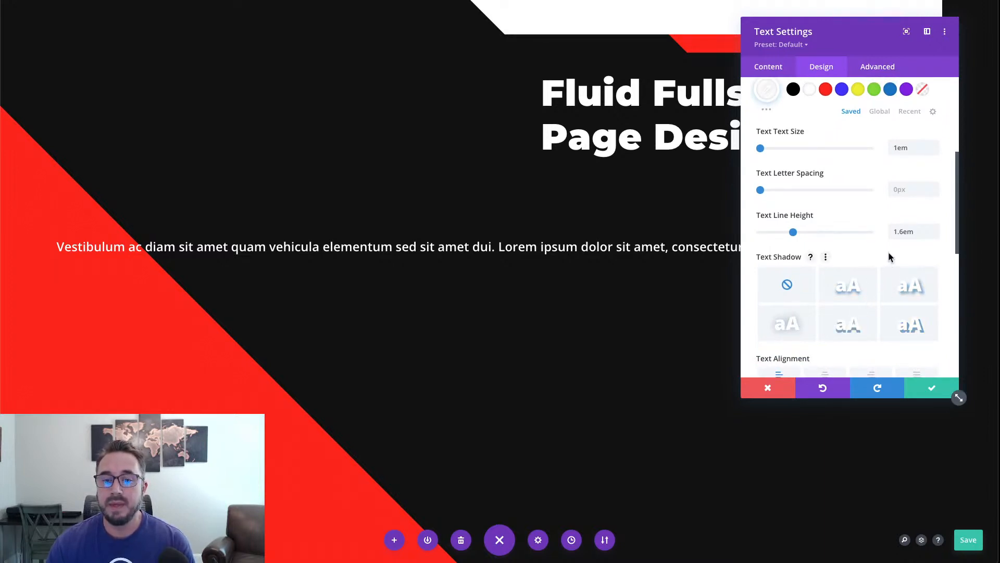
scroll(889, 257, "up", 5)
scroll(889, 258, "down", 5)
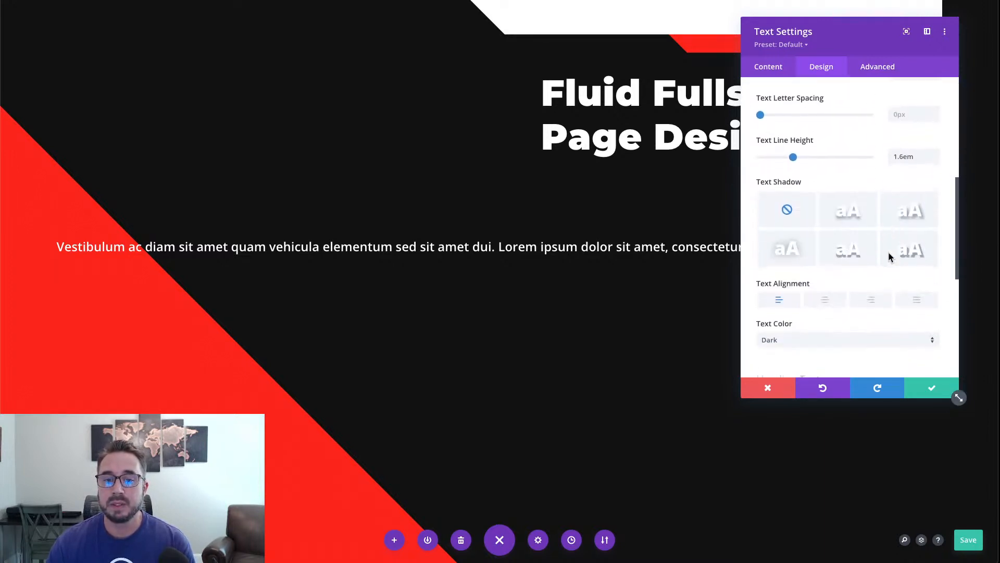
scroll(890, 257, "down", 1)
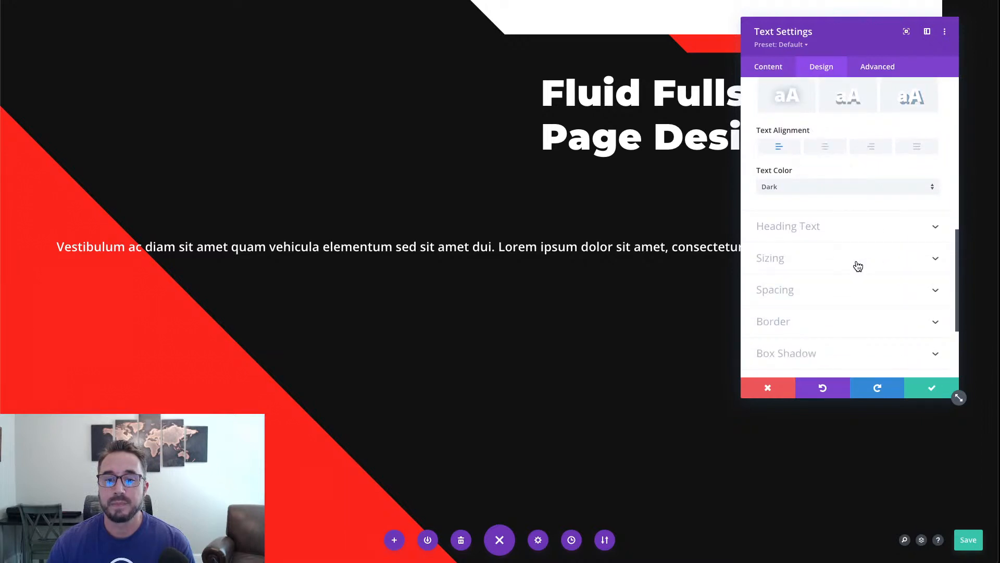
left_click(858, 264)
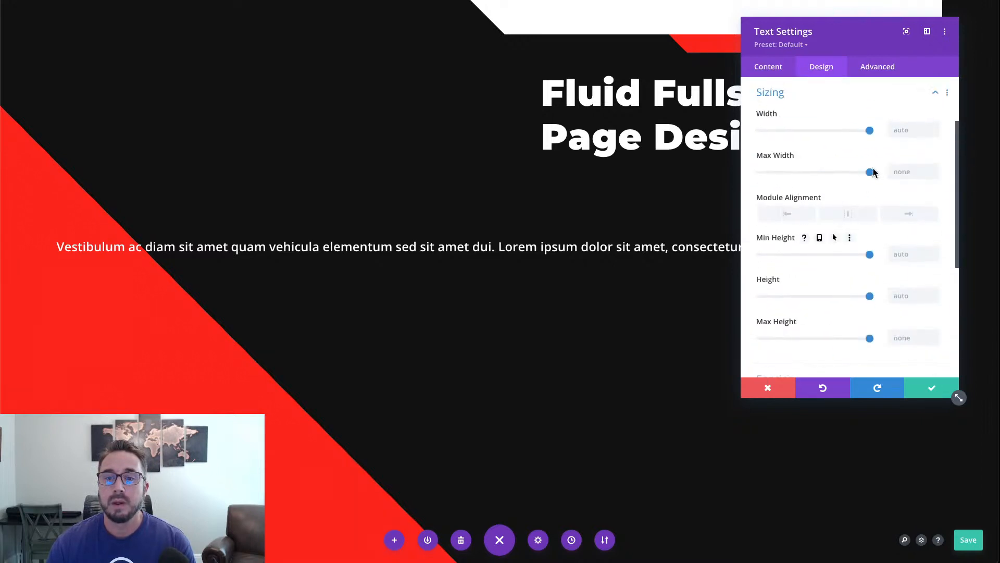
left_click(921, 175)
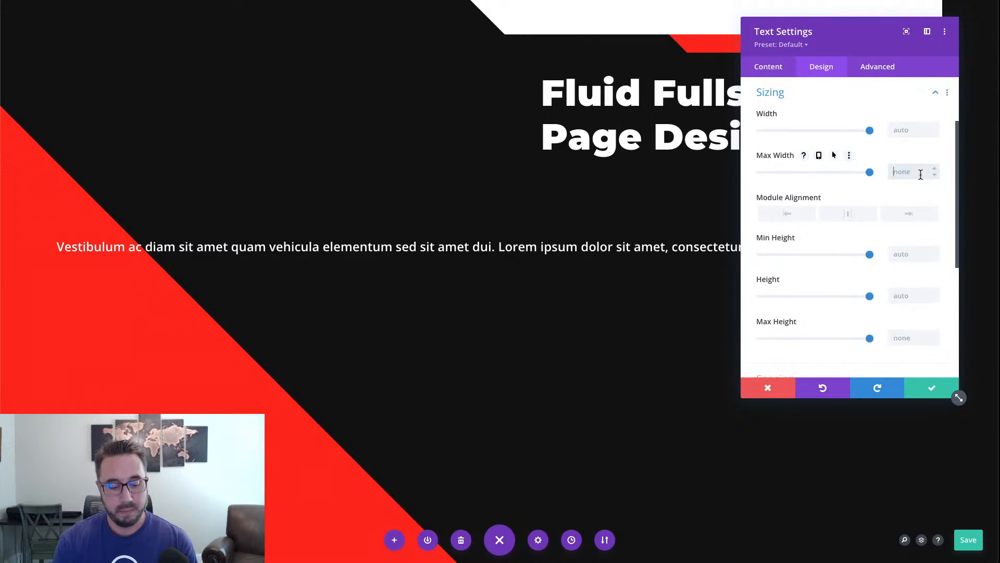
type("19e")
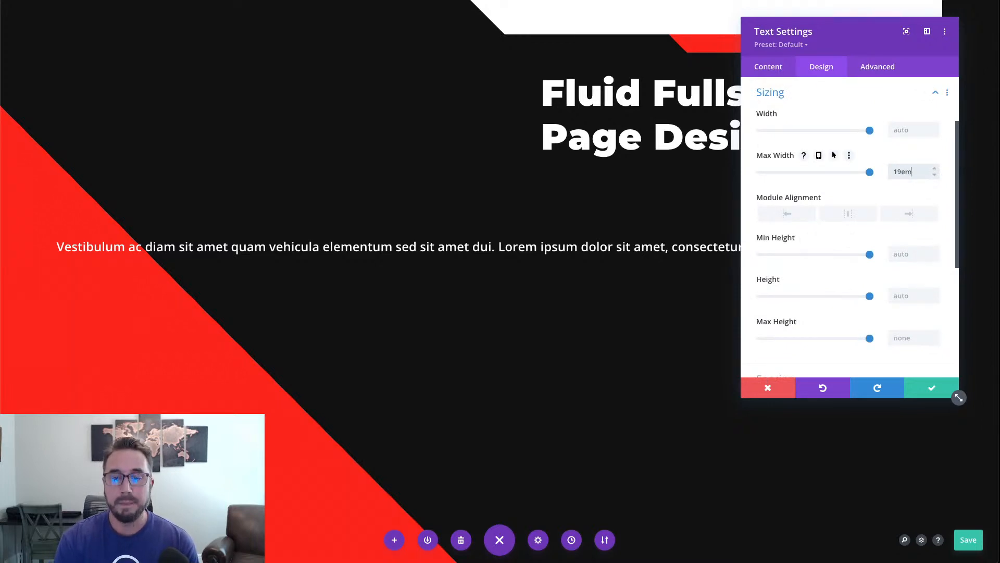
type("m")
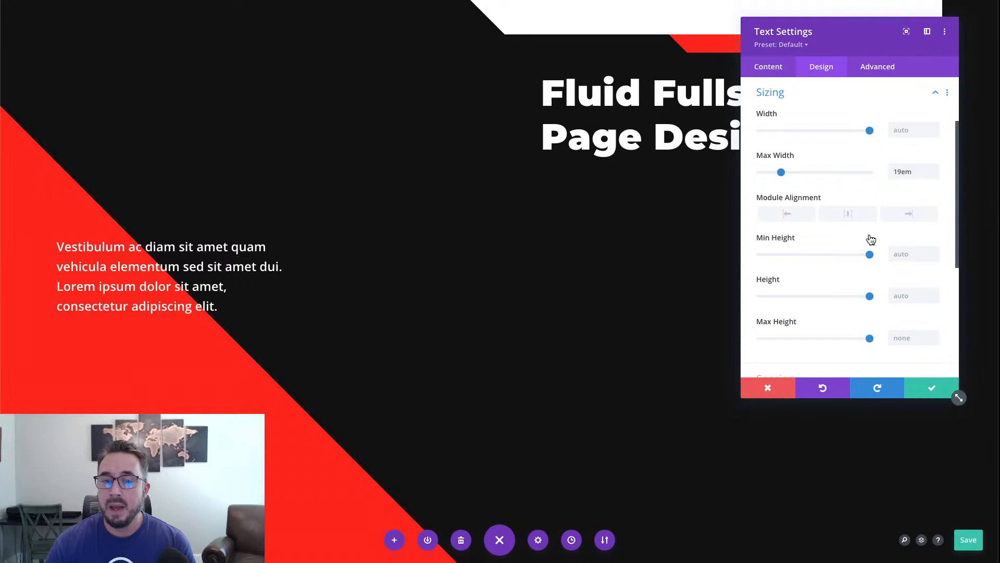
Give the body text module a top margin of 2em
scroll(851, 330, "down", 1)
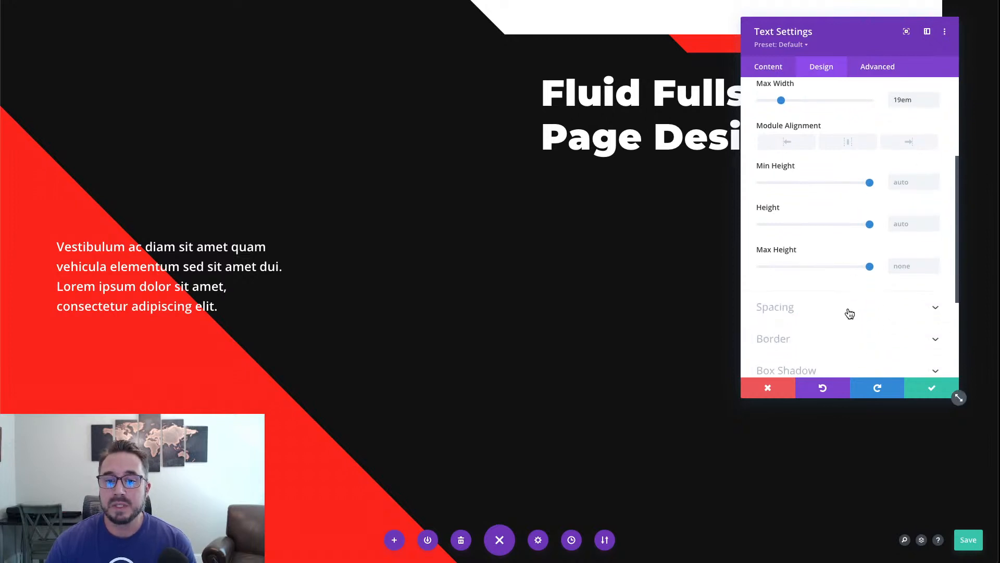
left_click(850, 312)
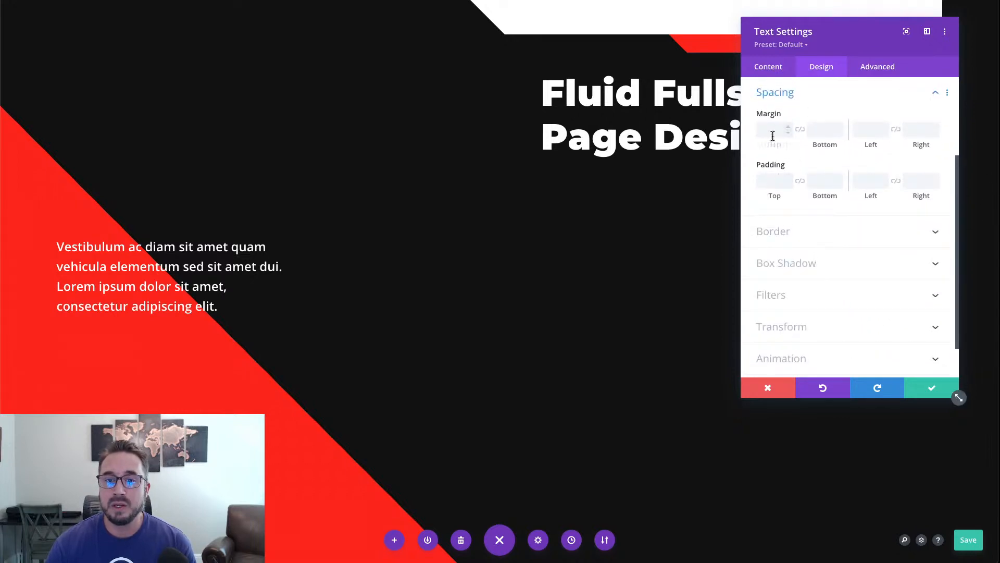
left_click(772, 132)
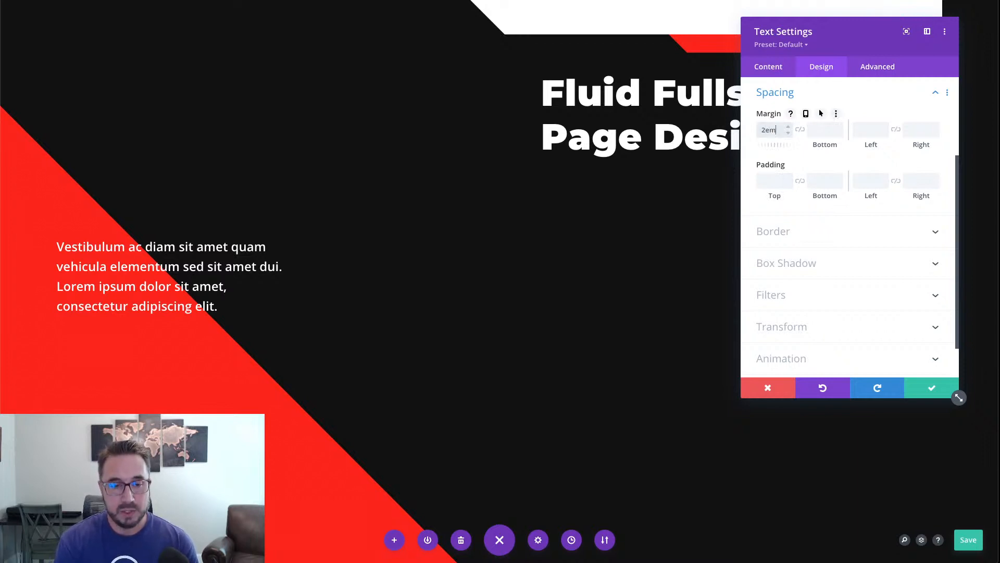
key("ctrl+s")
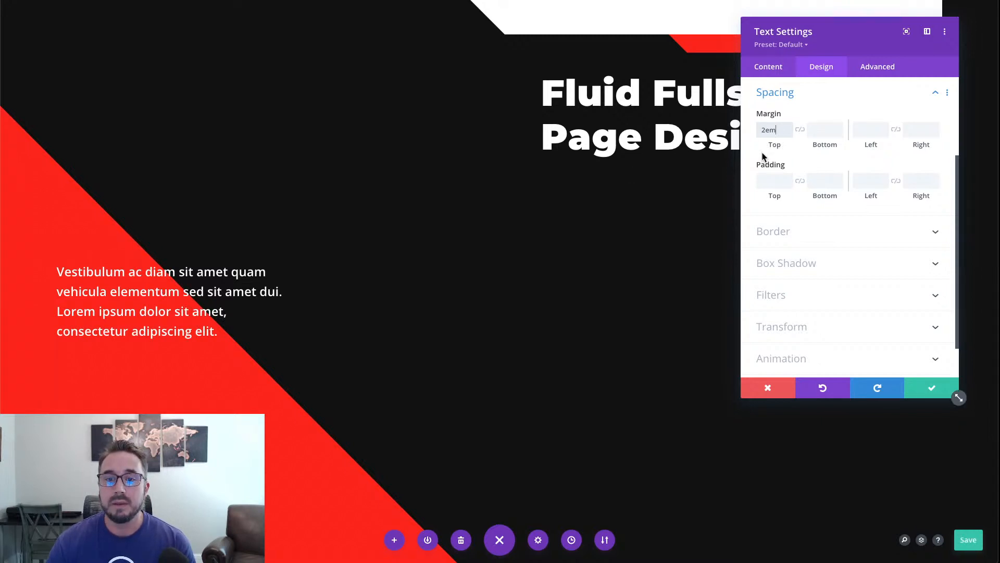
Clear the body text module's top margin, set its margins to 2em bottom, auto left and 5em right, and save the module settings
double_click(768, 130)
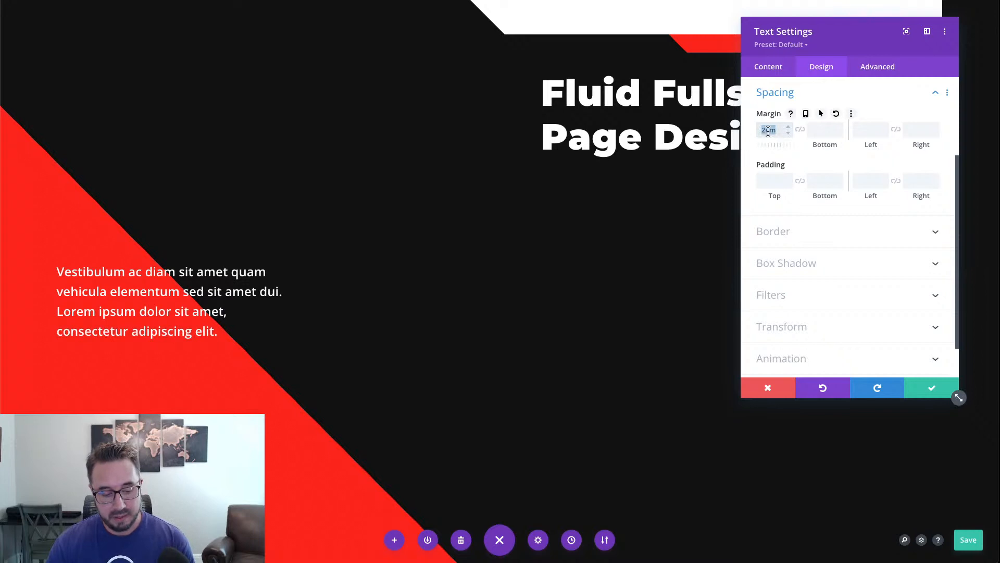
key("BackSpace")
left_click(825, 128)
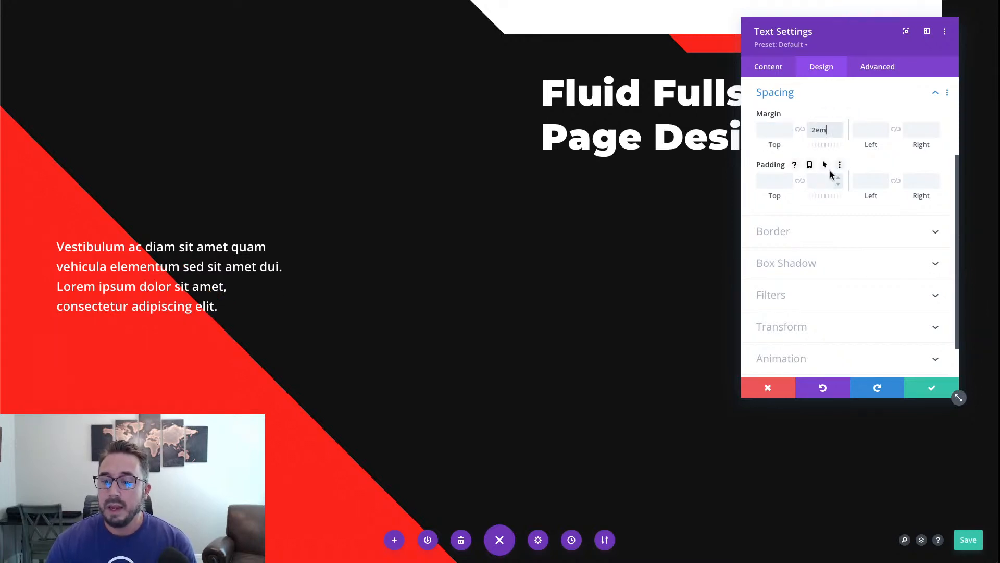
left_click(873, 131)
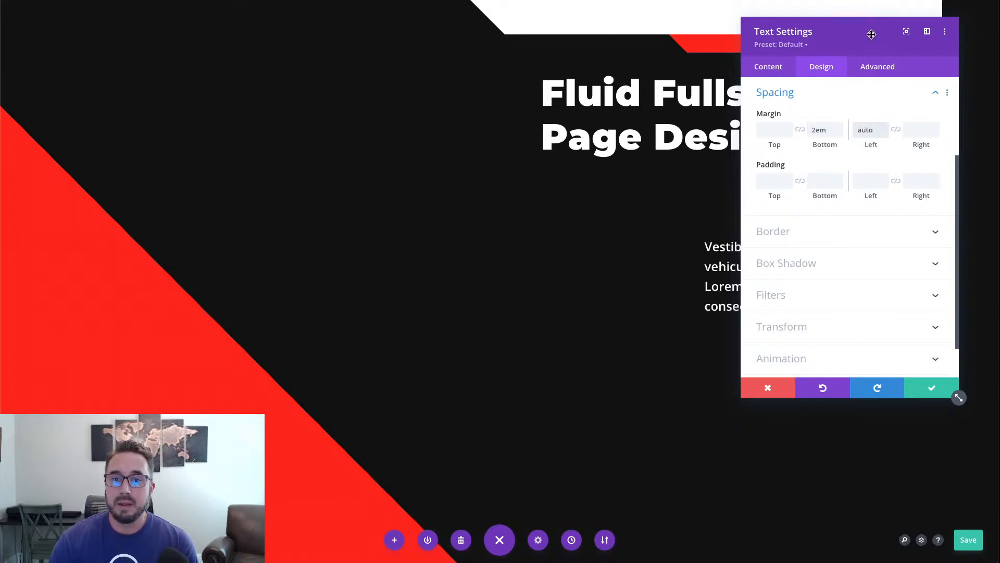
left_click_drag(871, 33, 152, 28)
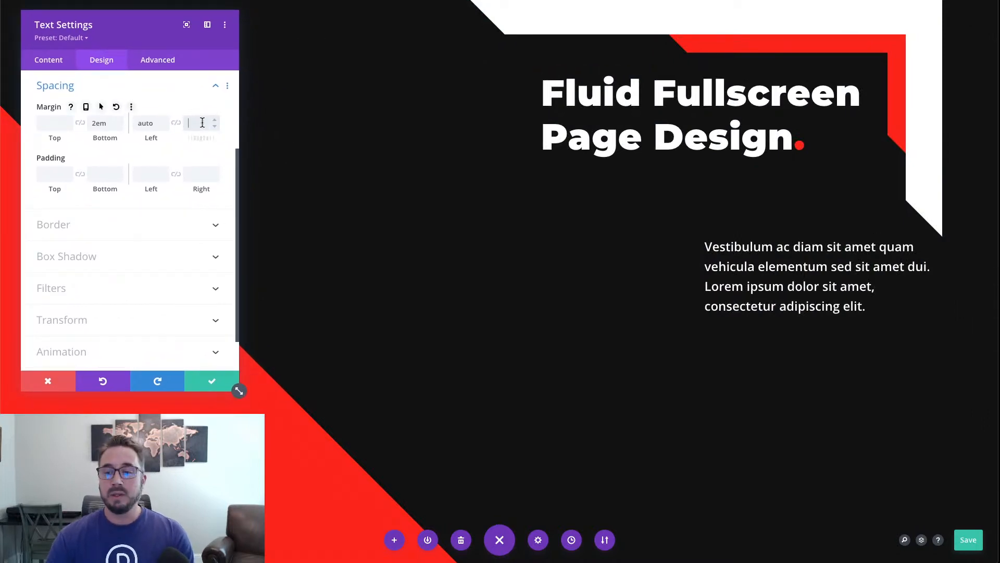
left_click(202, 122)
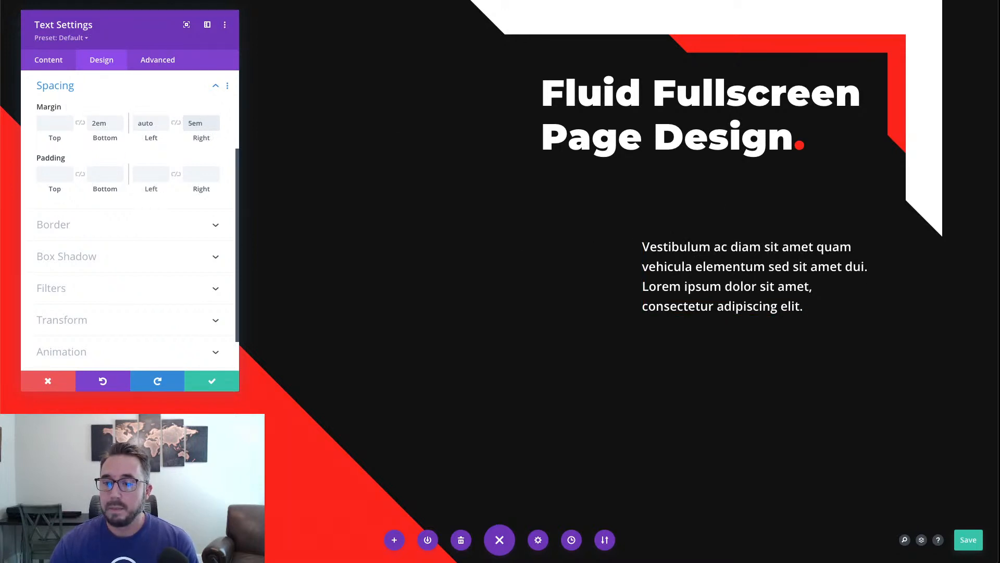
left_click(207, 382)
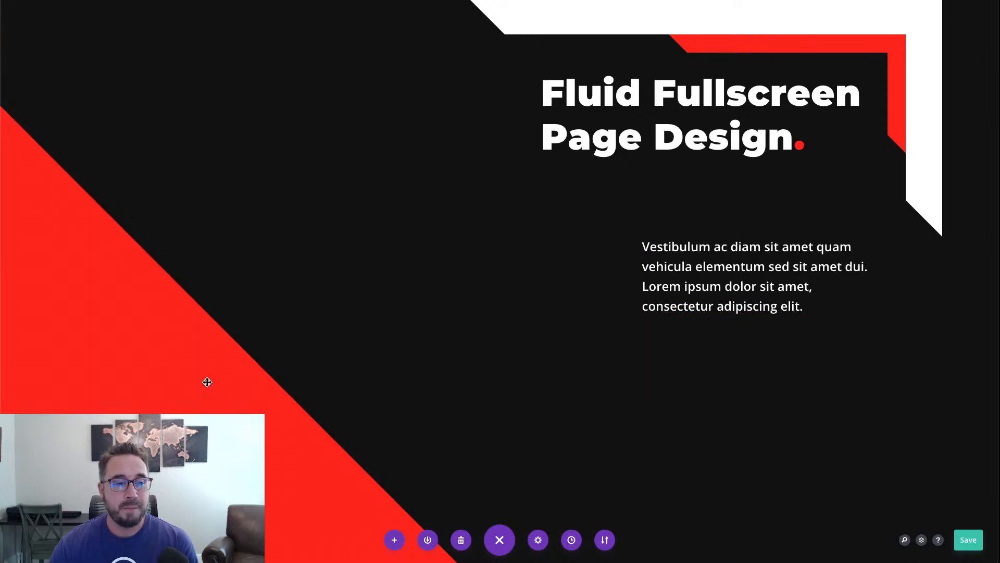
Insert a Button module below the body text
left_click(760, 299)
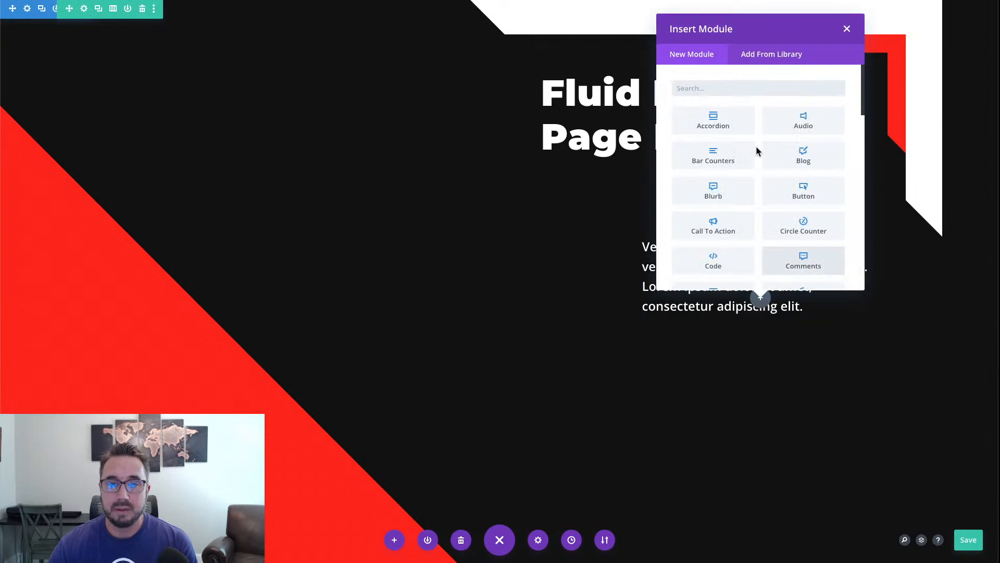
type("button")
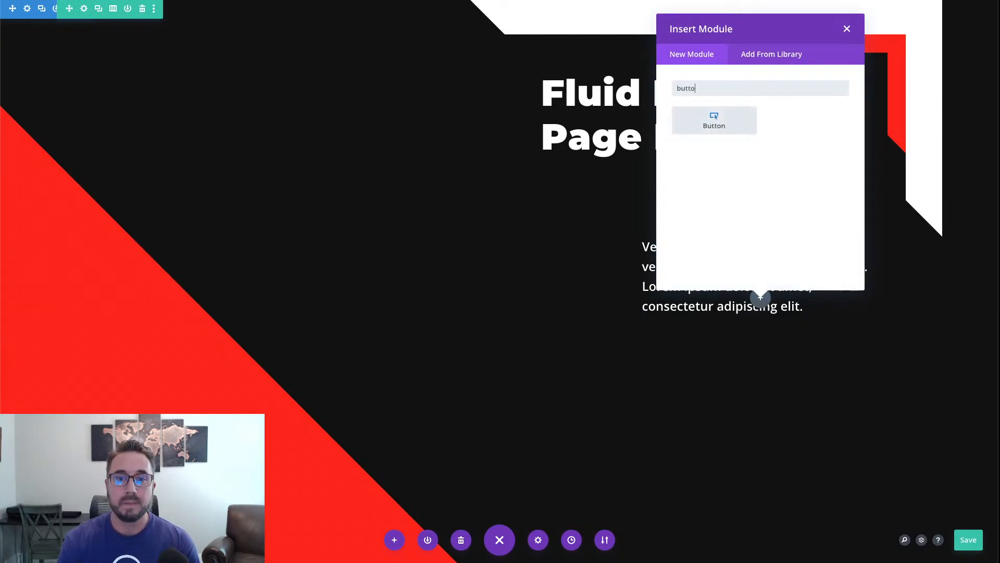
left_click(714, 119)
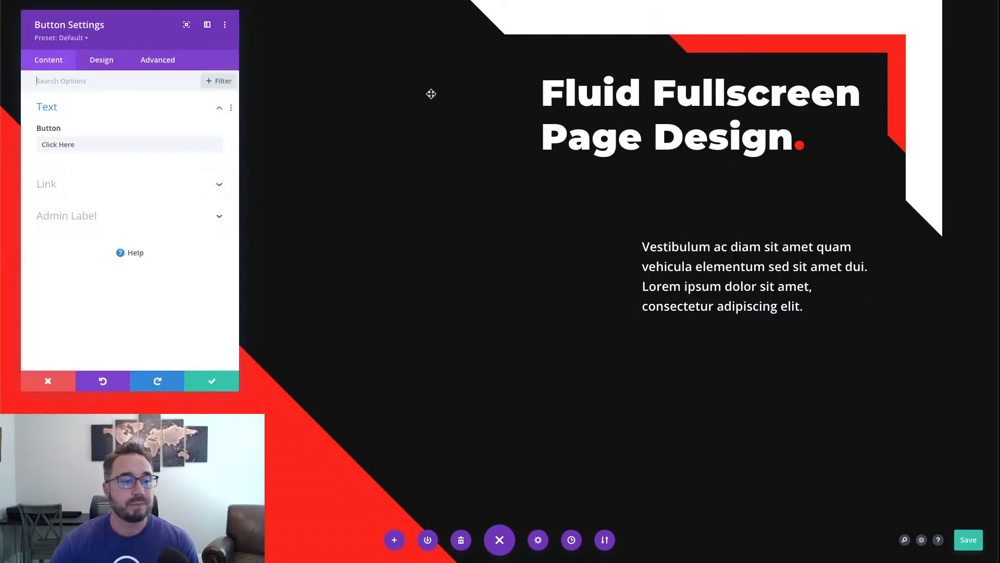
left_click_drag(138, 36, 840, 30)
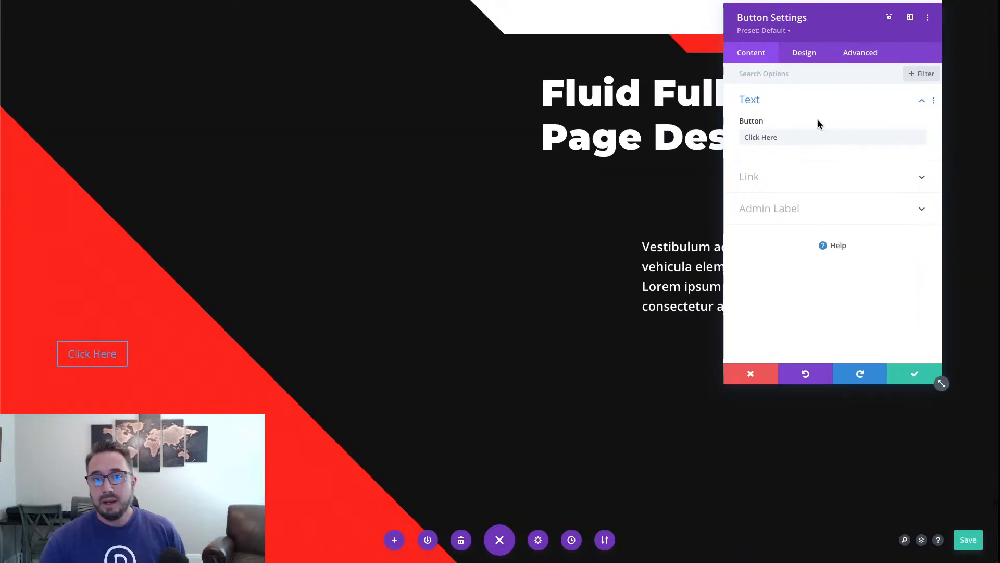
Change the button's label to "7 Day Free Trial"
left_click(783, 137)
left_click_drag(783, 137, 734, 141)
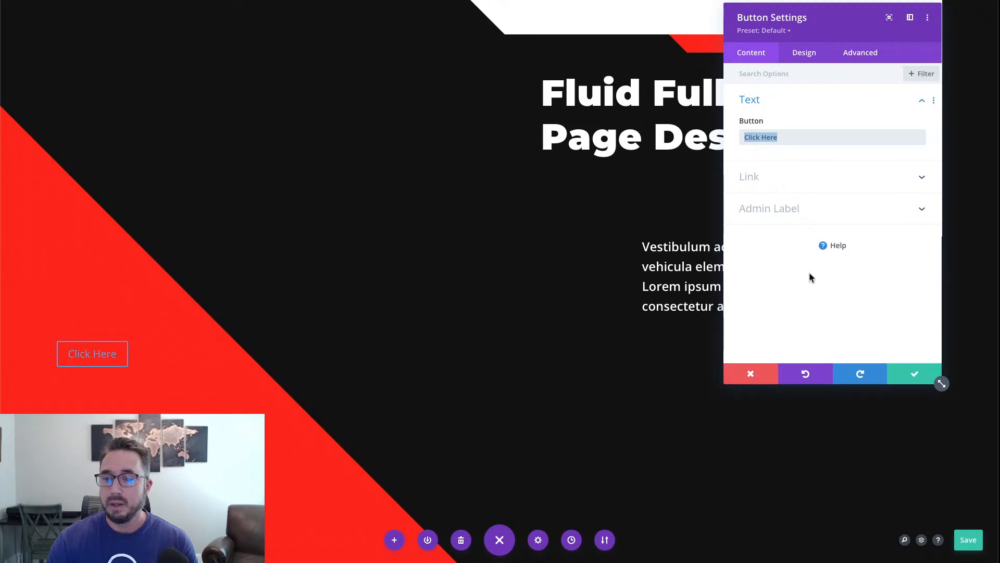
type("7 Day")
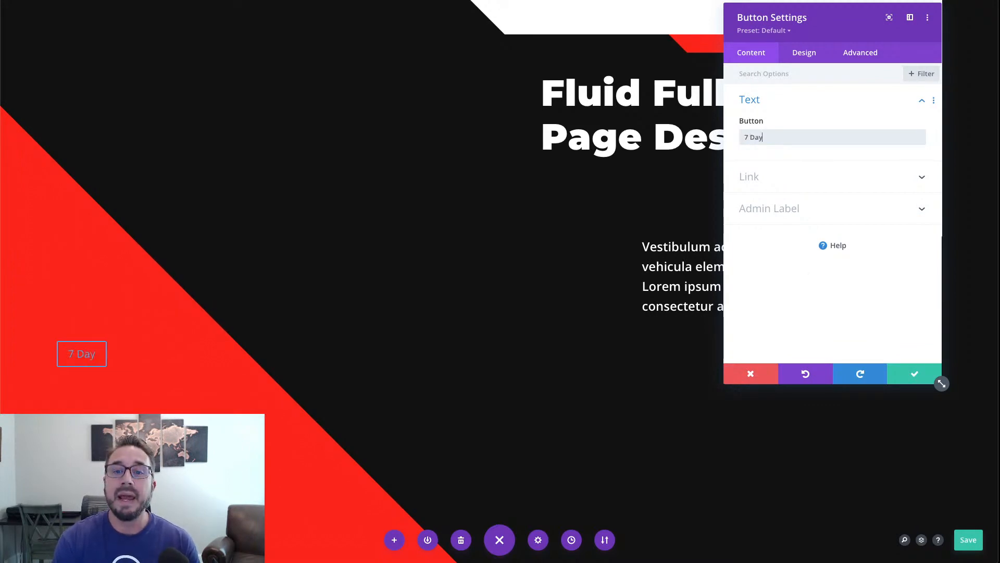
type(" Freee")
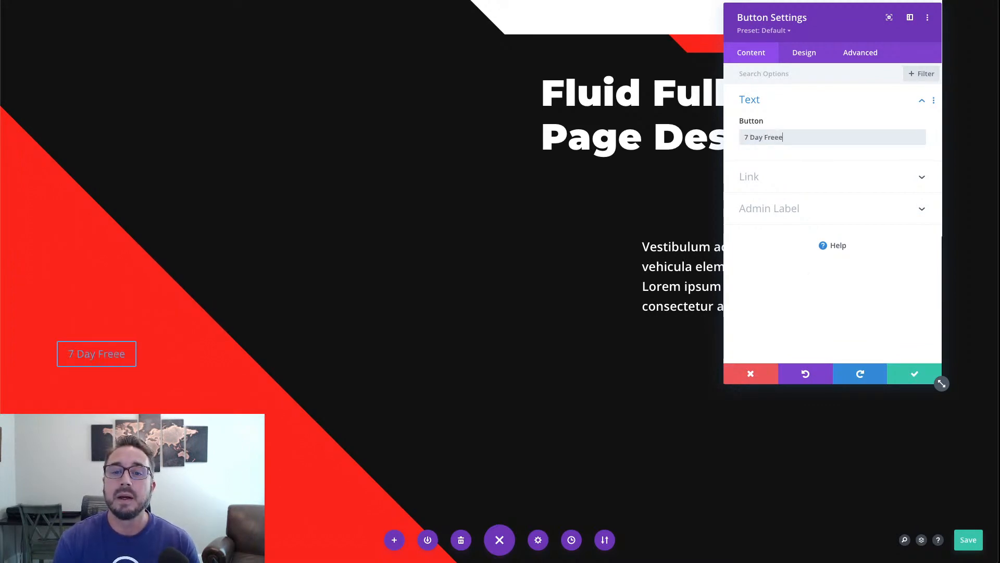
key("BackSpace")
type("Trial")
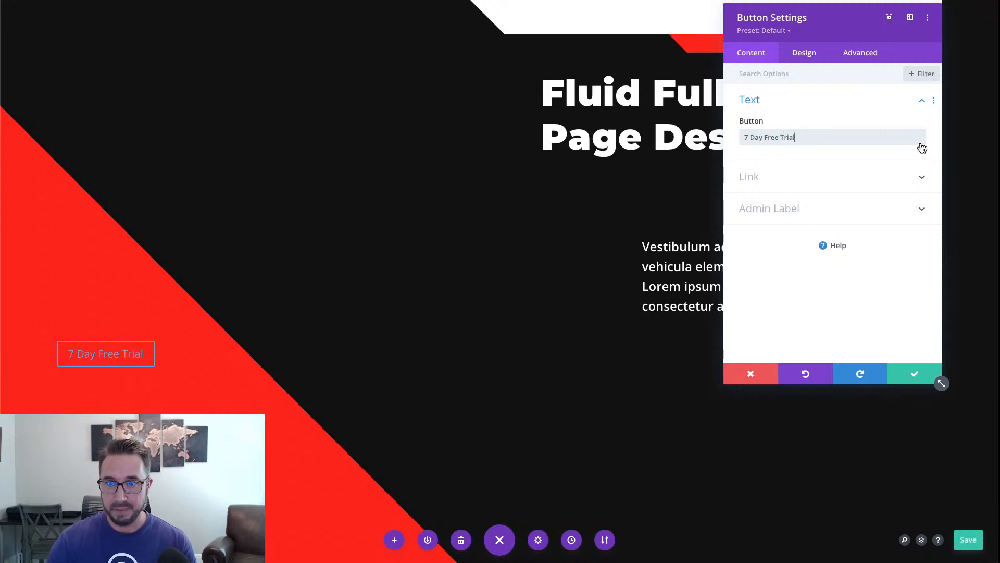
Add the custom CSS "font-size: clamp(20px, 2.35vw, 40px);" to the button's main element
left_click(858, 58)
left_click(826, 131)
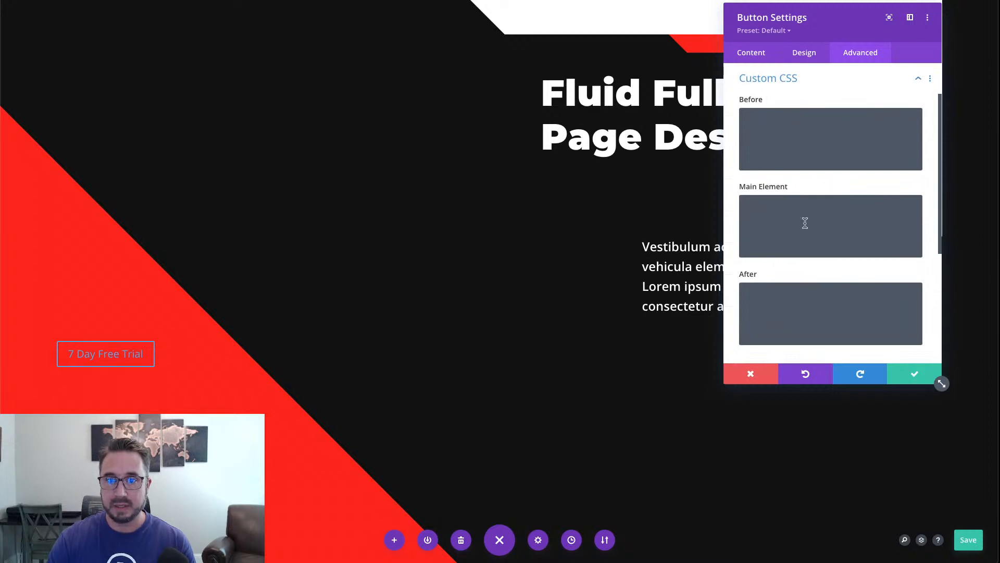
left_click(760, 208)
mouse_move(826, 186)
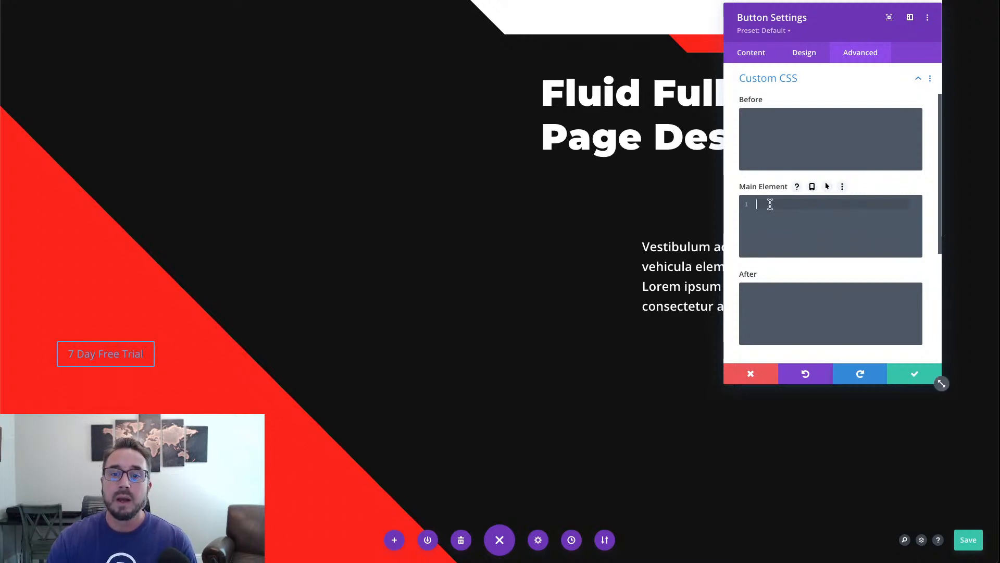
type("font-size: clamp(20px, 2.35vw, 40px);")
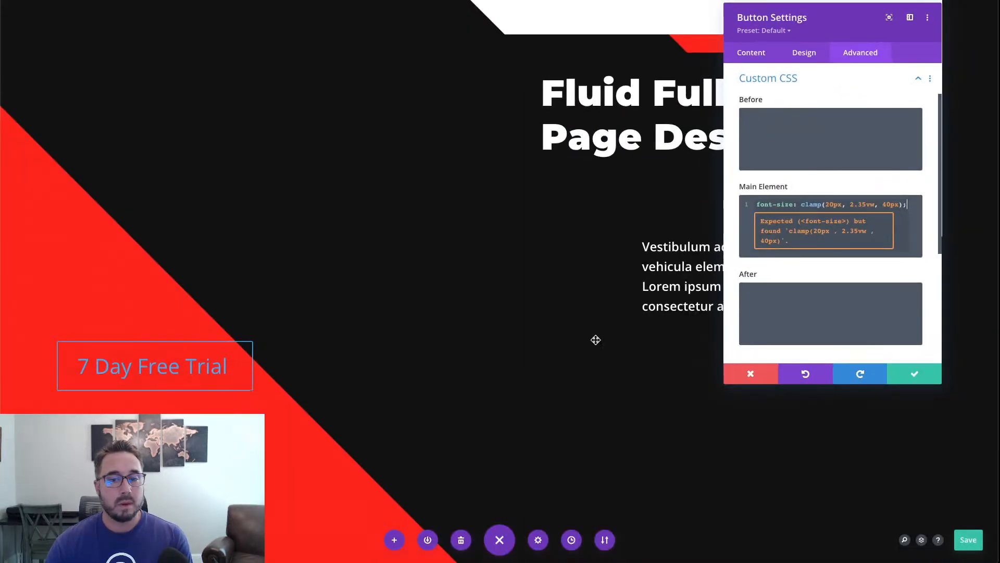
Set the button's alignment to right and move the settings window clear of the hero content
left_click(805, 54)
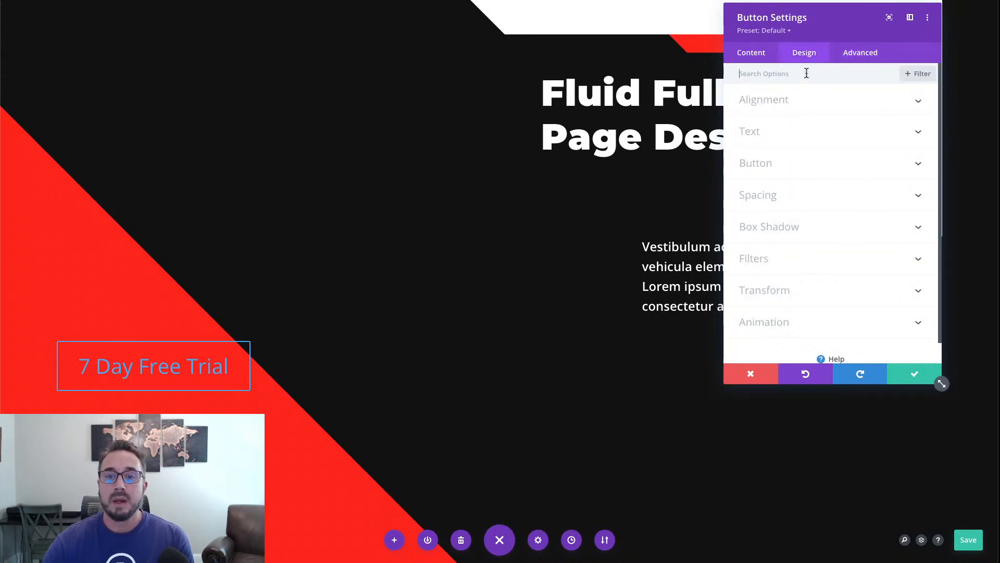
left_click(814, 107)
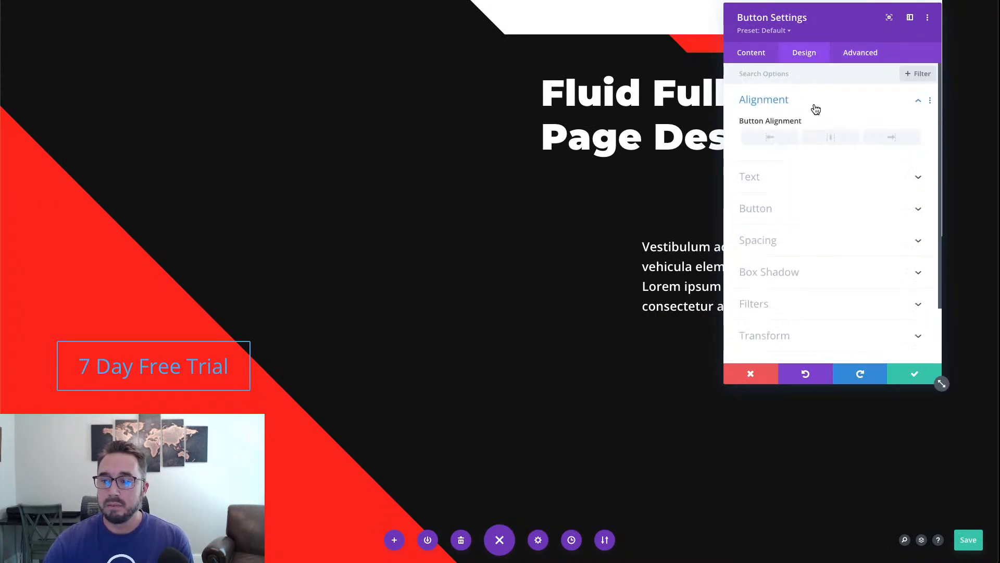
left_click(892, 137)
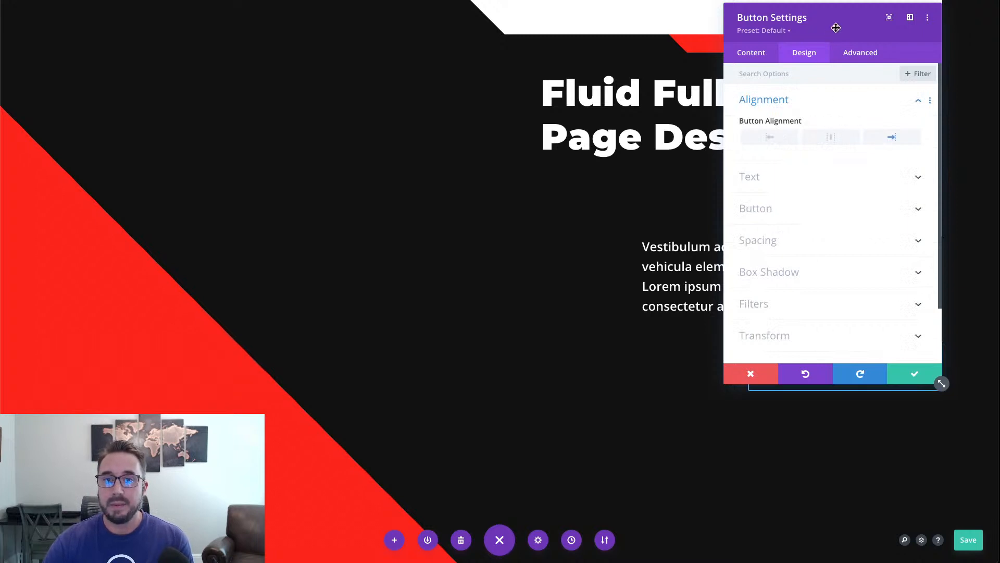
left_click_drag(836, 26, 139, 32)
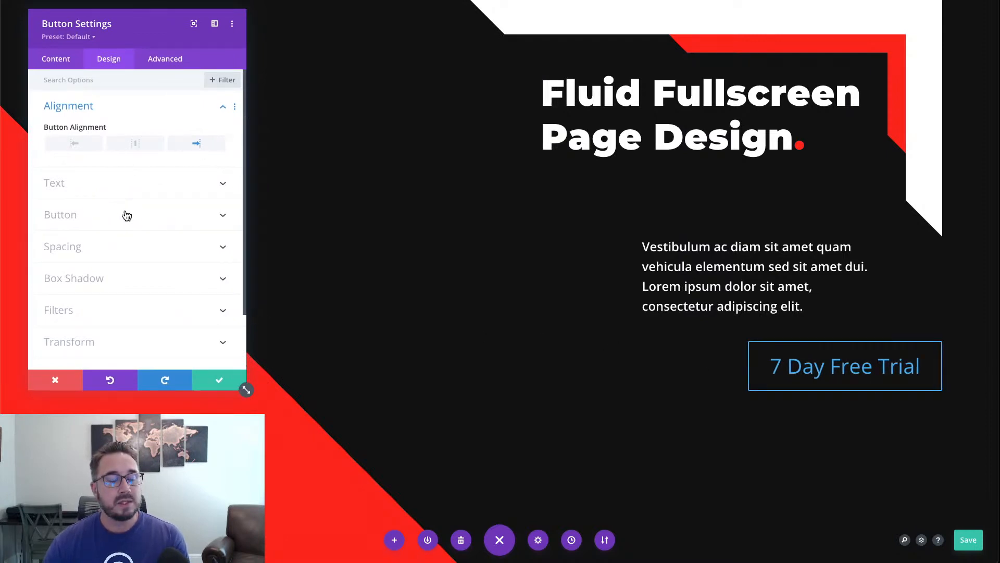
Enable custom styles for the button and set its text color to red #ff2600
left_click(127, 215)
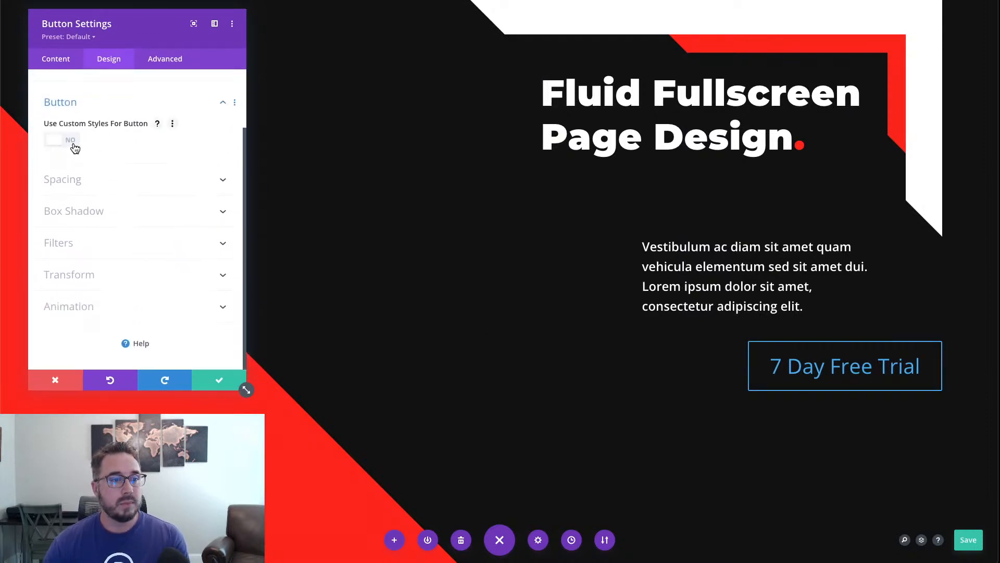
left_click(61, 139)
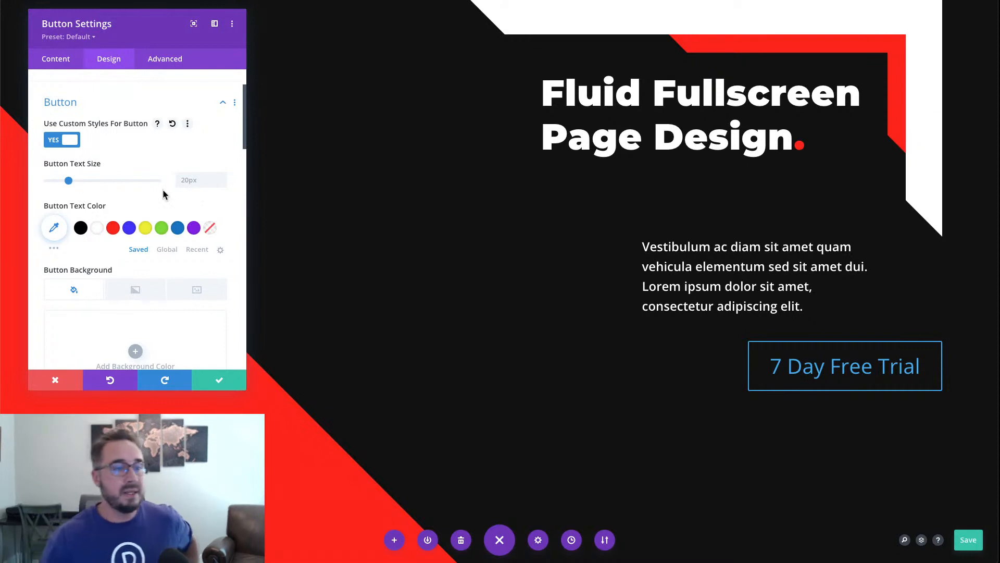
key("ctrl+s")
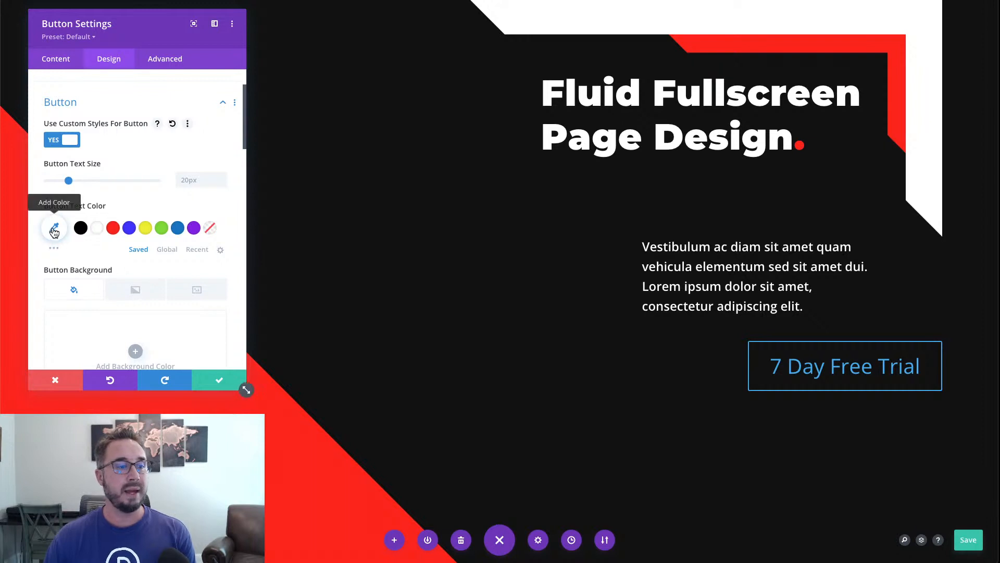
left_click(53, 229)
type("ff2000")
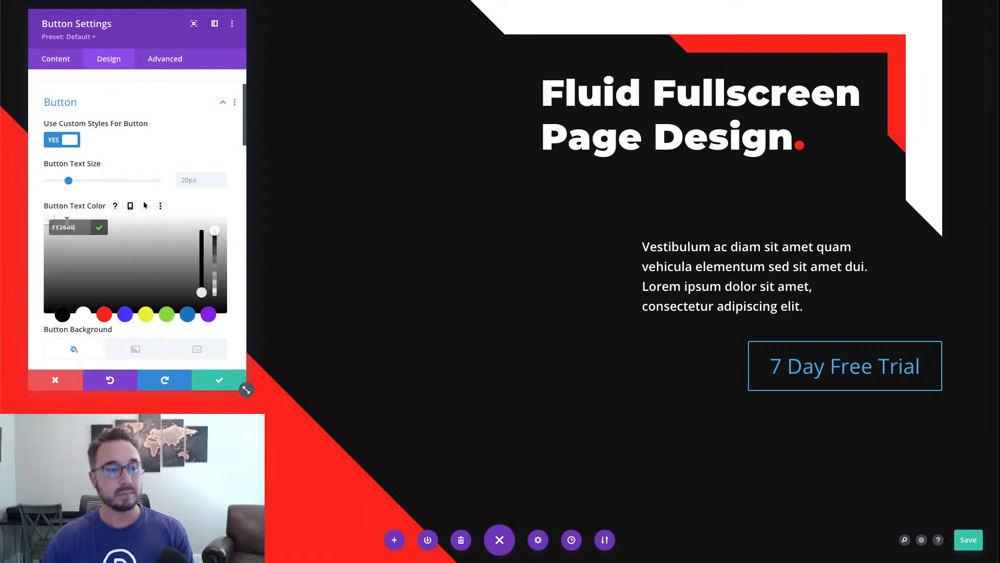
left_click(235, 216)
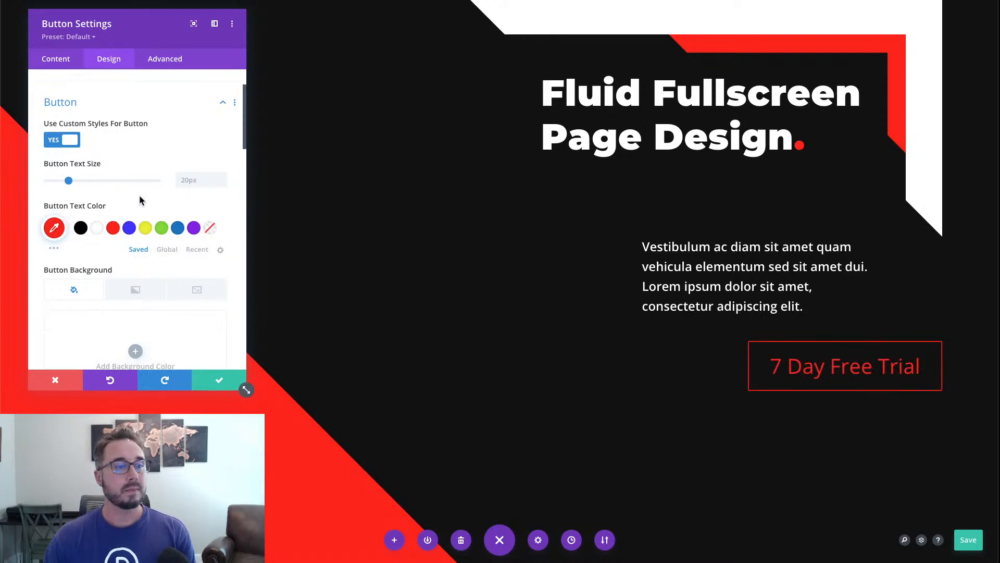
Add a background gradient to the button with a transparent first color and white #ffffff as the second color
scroll(139, 194, "down", 2)
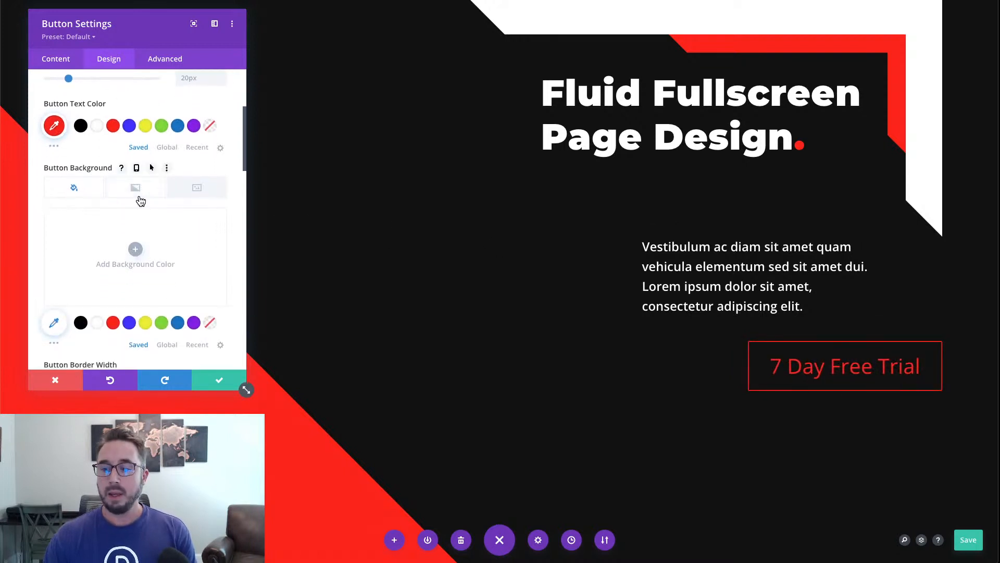
scroll(141, 200, "down", 1)
scroll(141, 201, "down", 1)
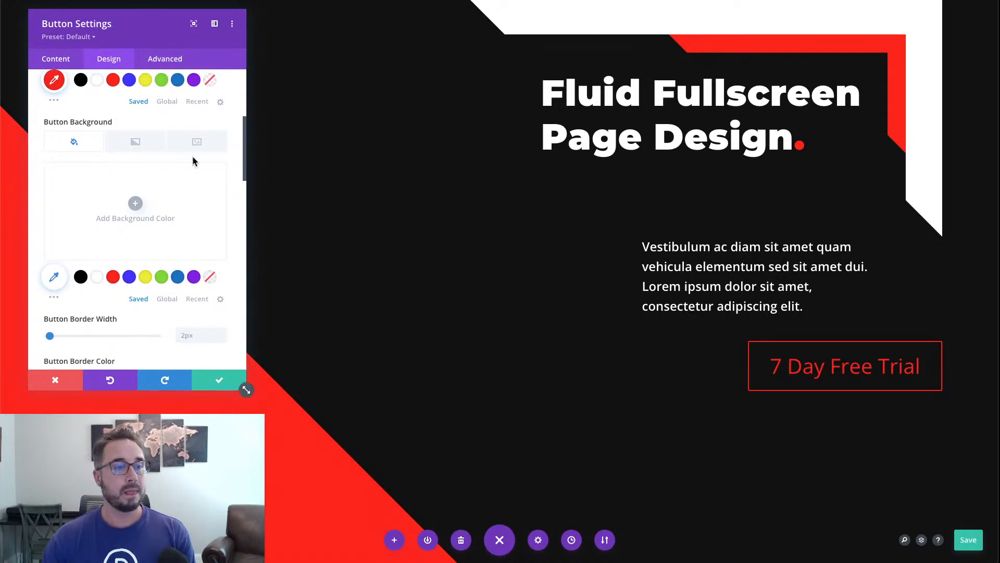
left_click(135, 143)
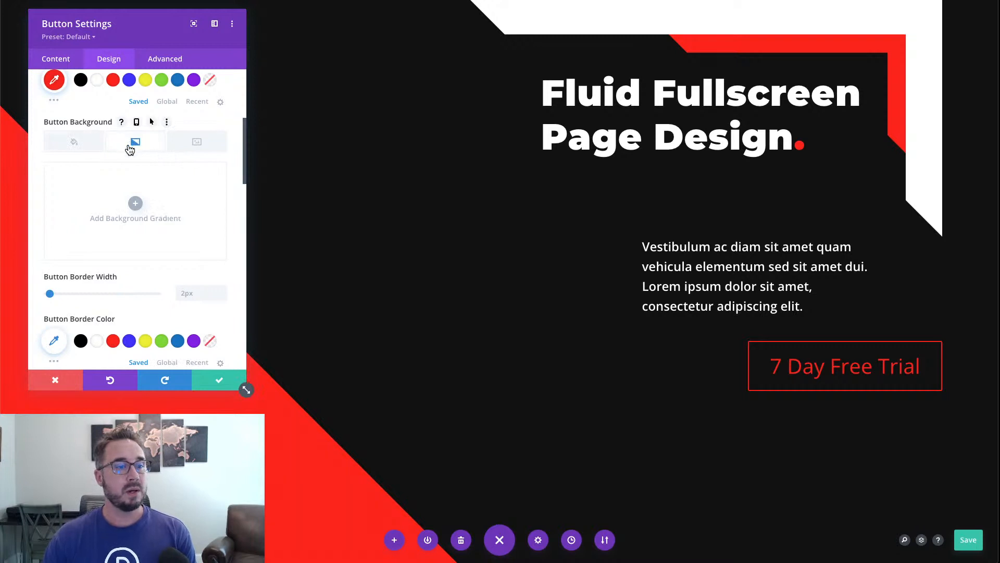
left_click(134, 206)
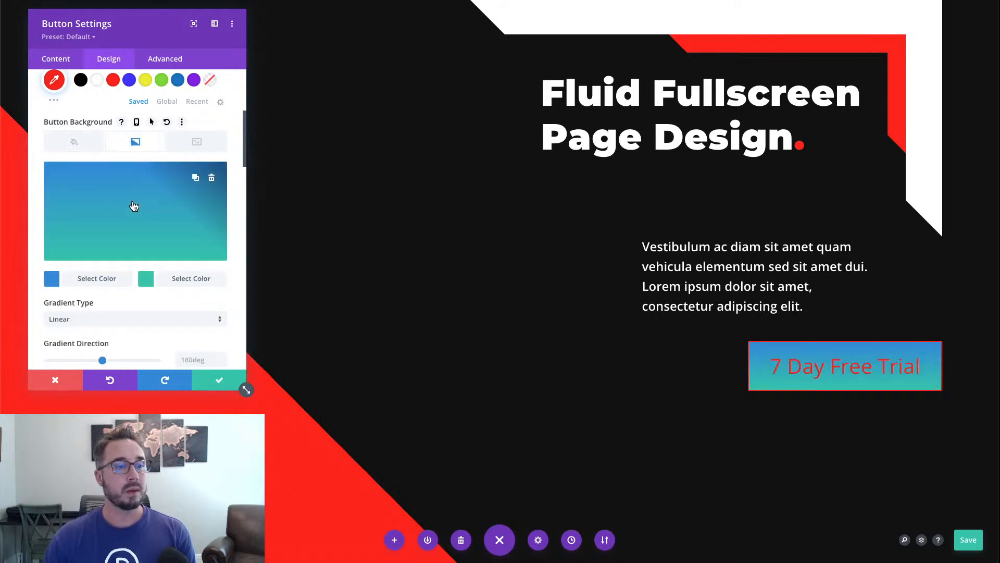
left_click(96, 280)
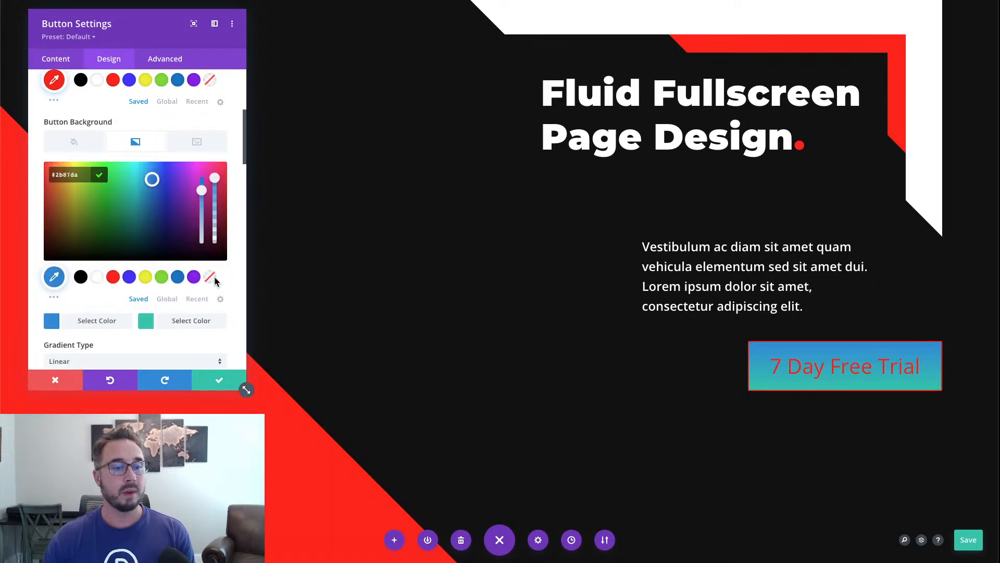
left_click(194, 323)
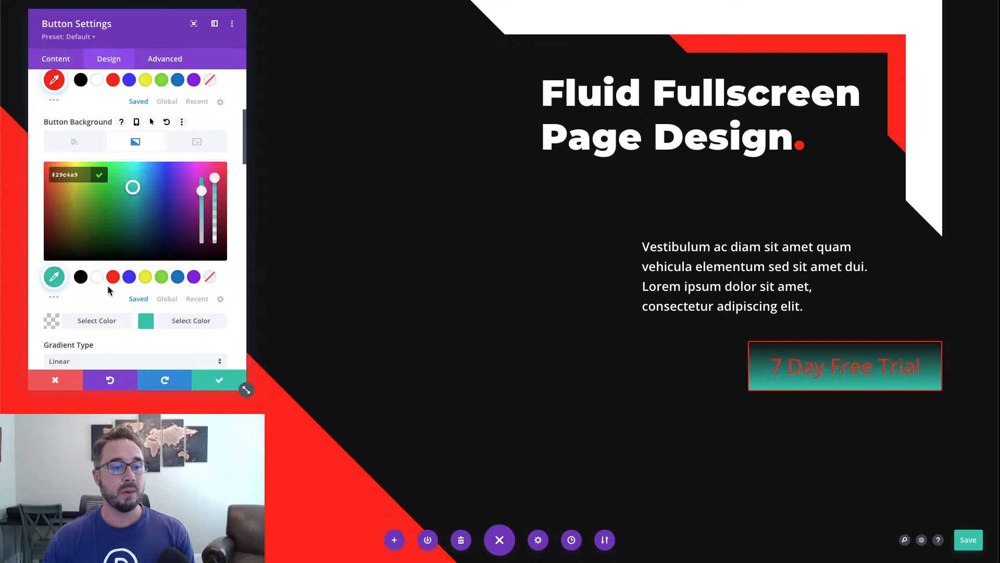
left_click(98, 277)
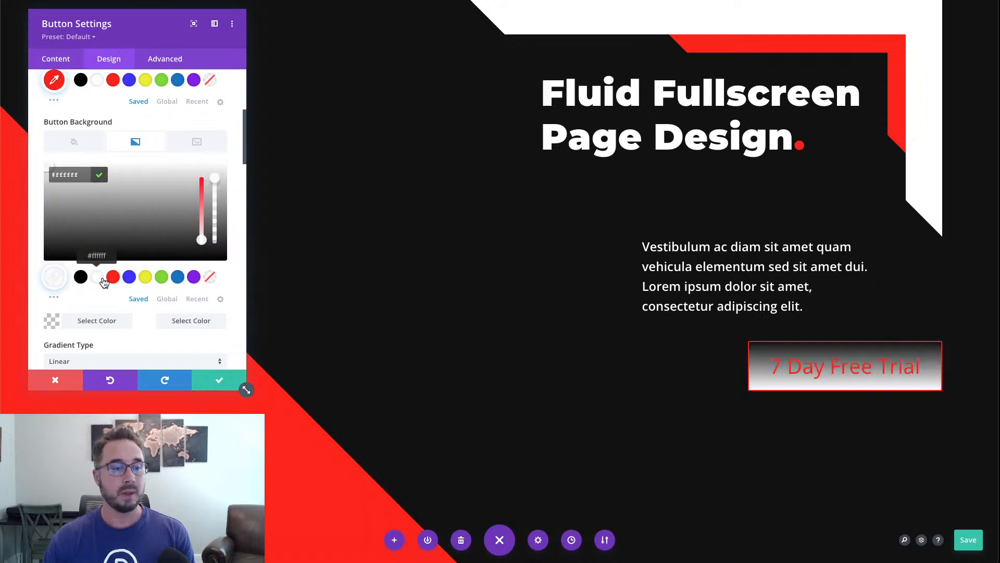
Set the button gradient's direction to 45deg, its start position to 25% and its end position to 0%
scroll(196, 298, "down", 2)
scroll(196, 302, "down", 2)
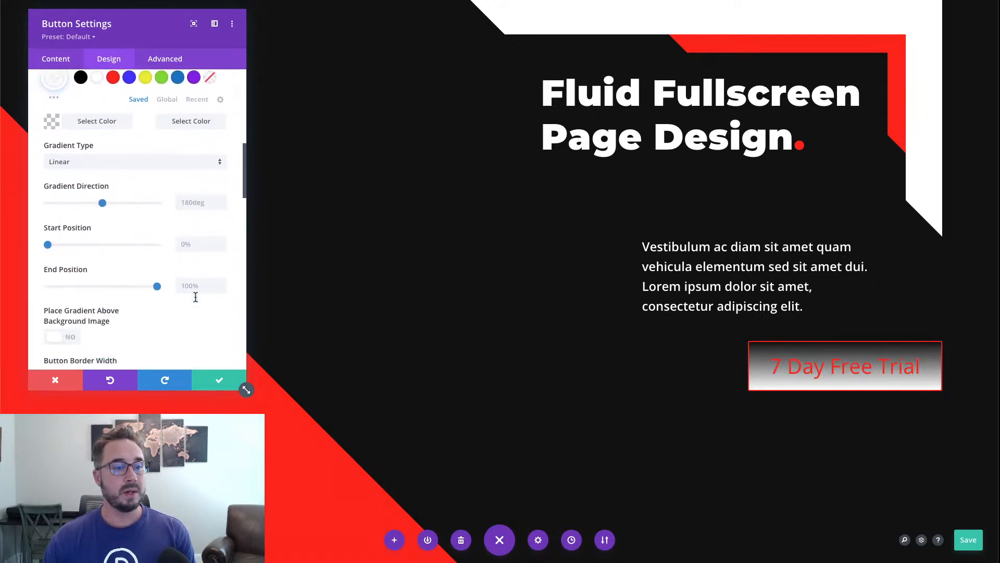
scroll(196, 300, "up", 1)
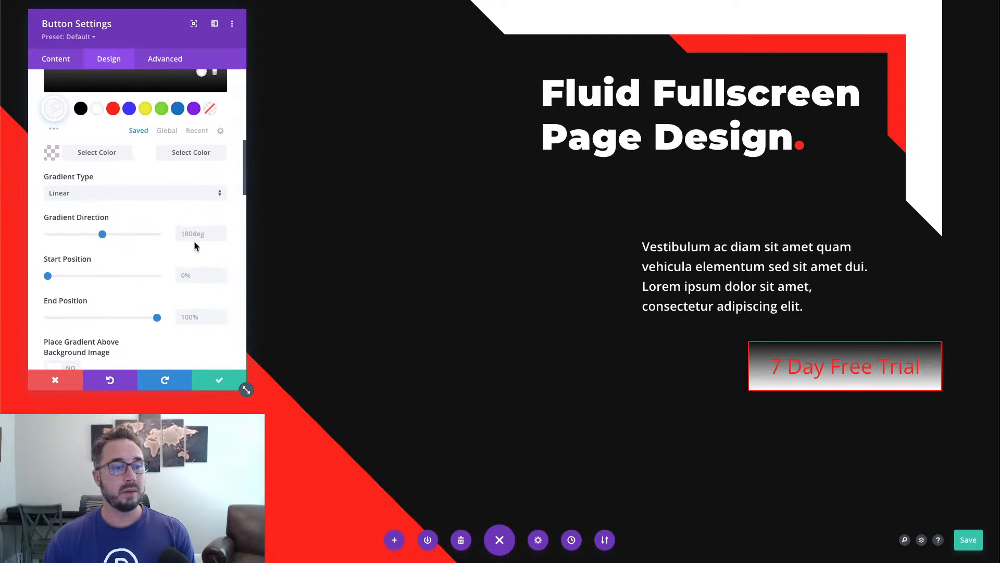
scroll(199, 236, "down", 1)
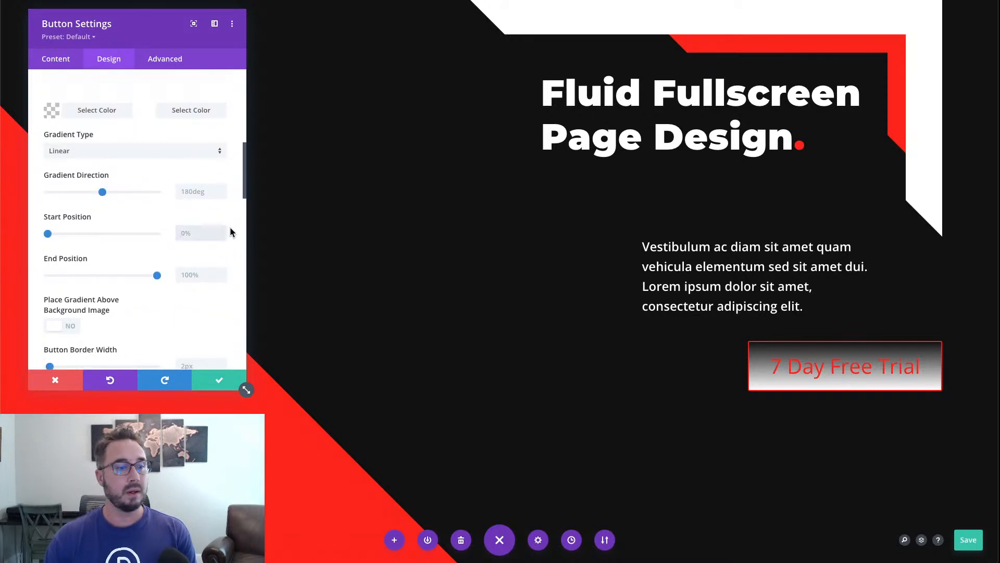
left_click(212, 192)
type("45deg")
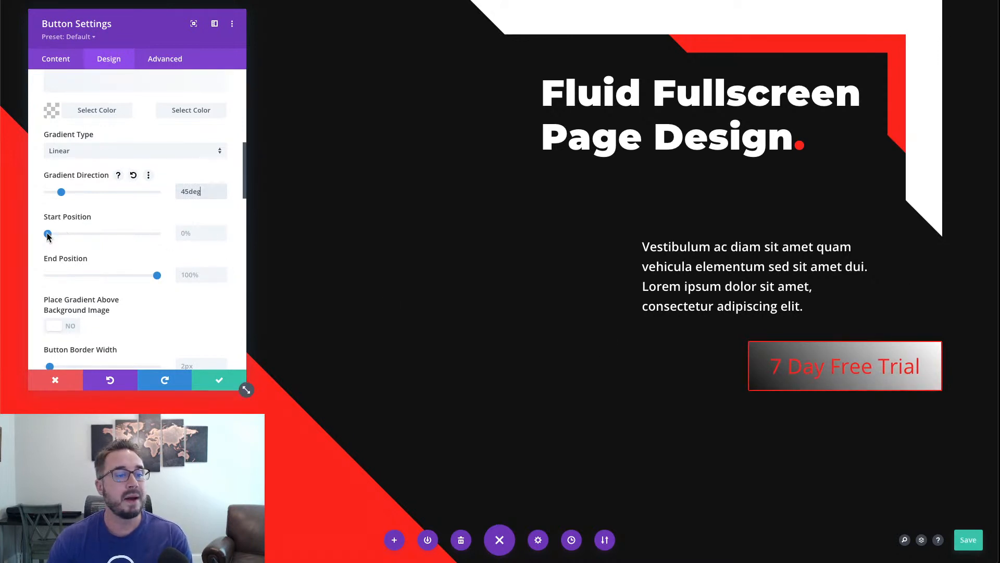
left_click_drag(48, 235, 72, 238)
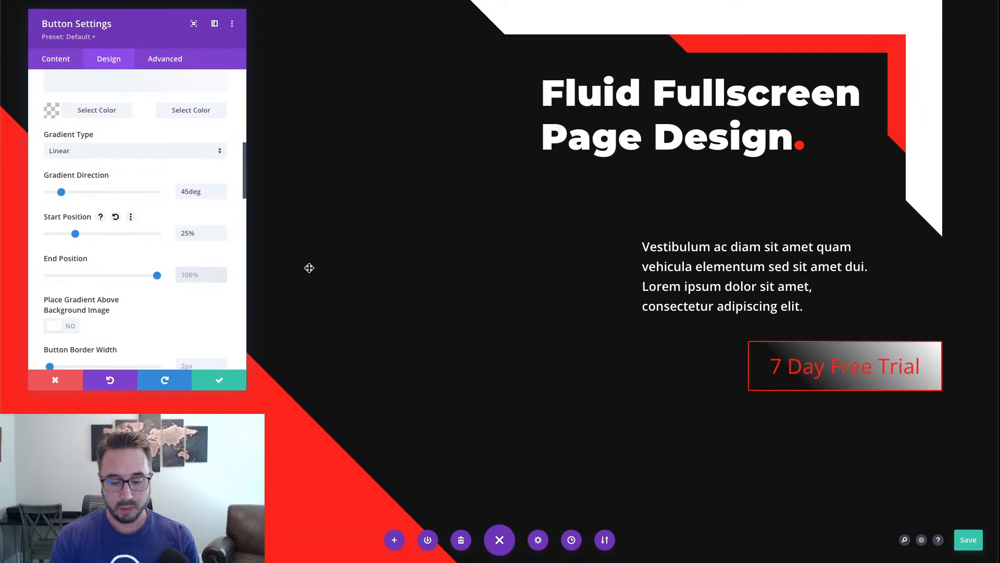
type("0")
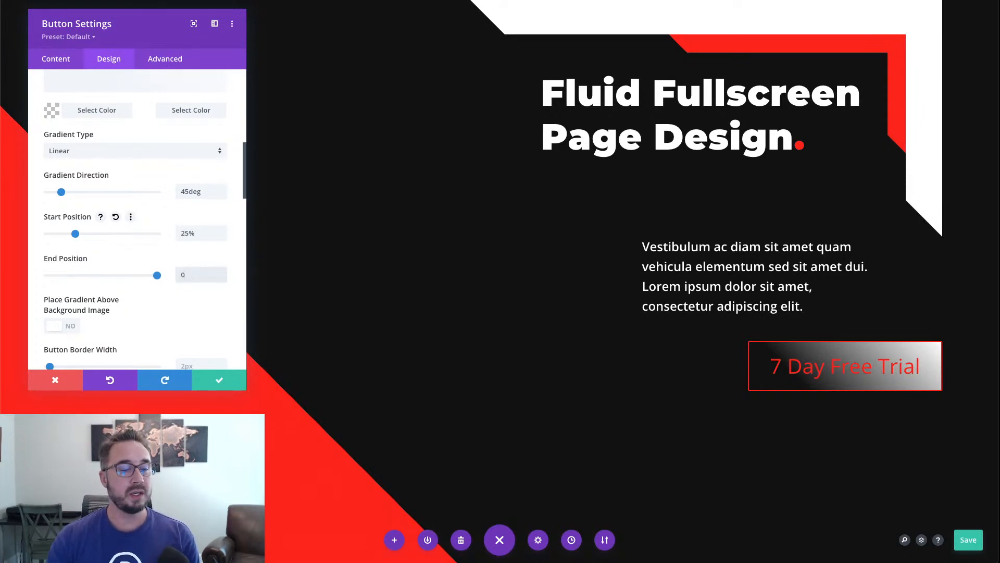
type("%")
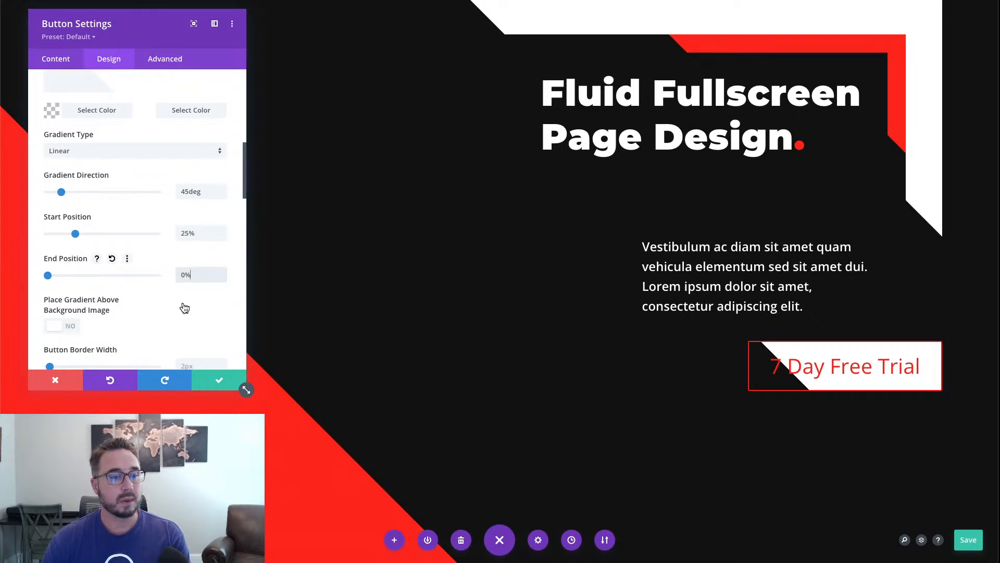
Set the button's border width and border radius to 0px
scroll(183, 309, "down", 1)
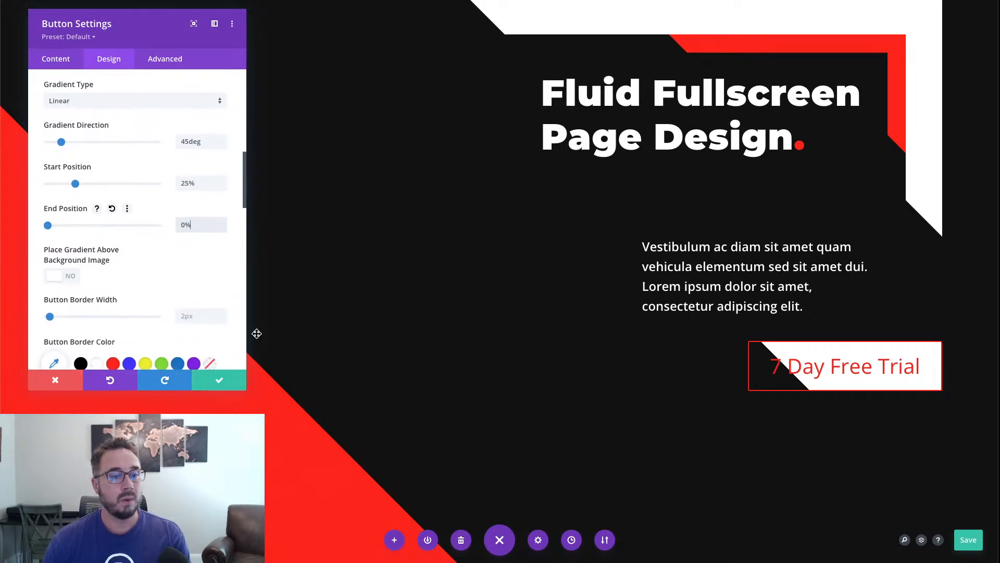
left_click(222, 322)
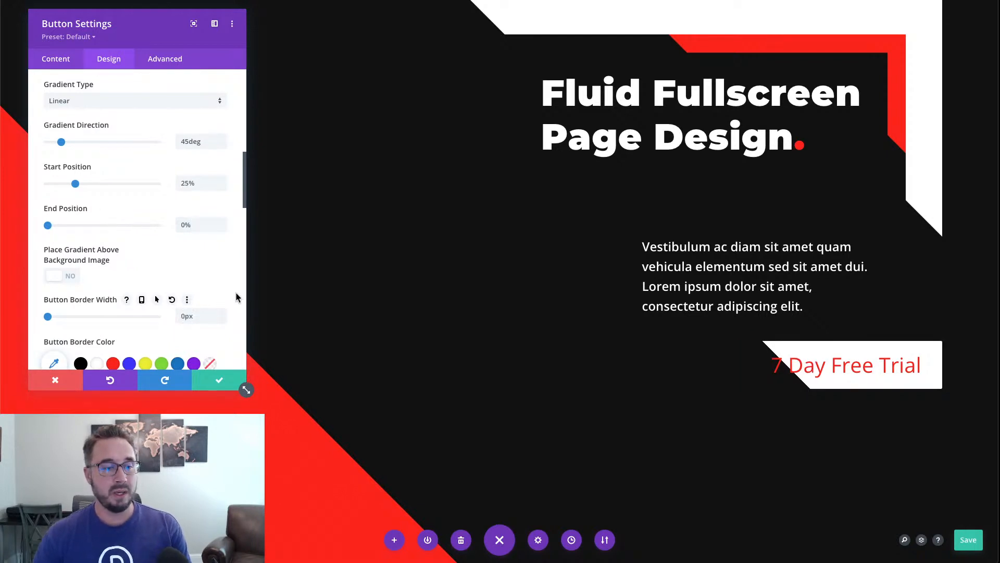
scroll(236, 291, "down", 2)
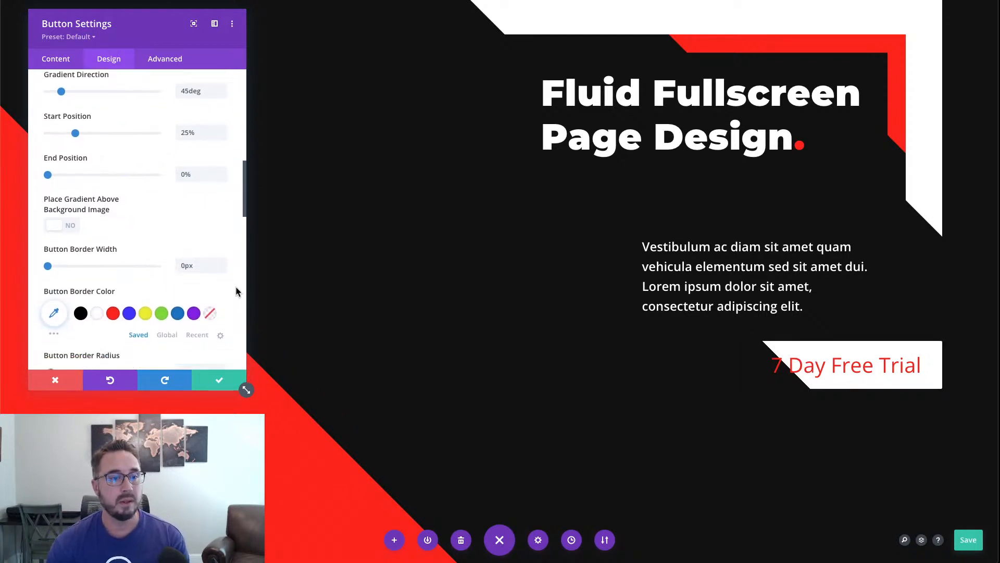
scroll(235, 289, "up", 3)
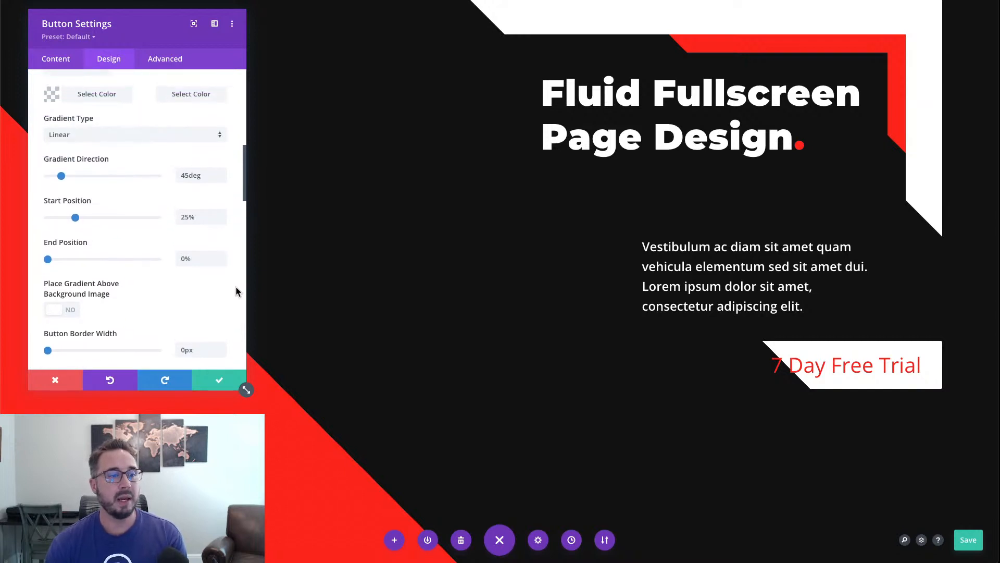
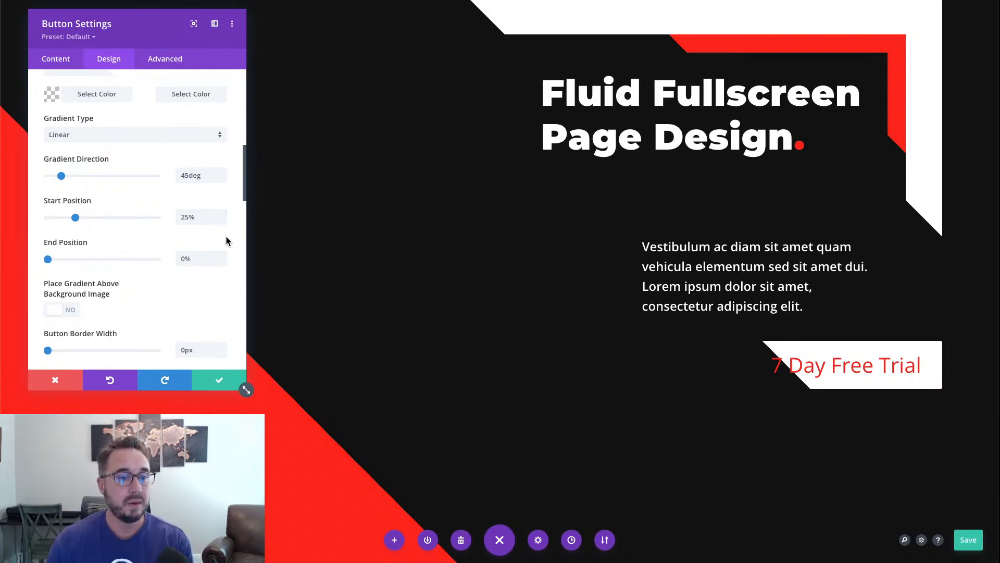
scroll(227, 241, "down", 4)
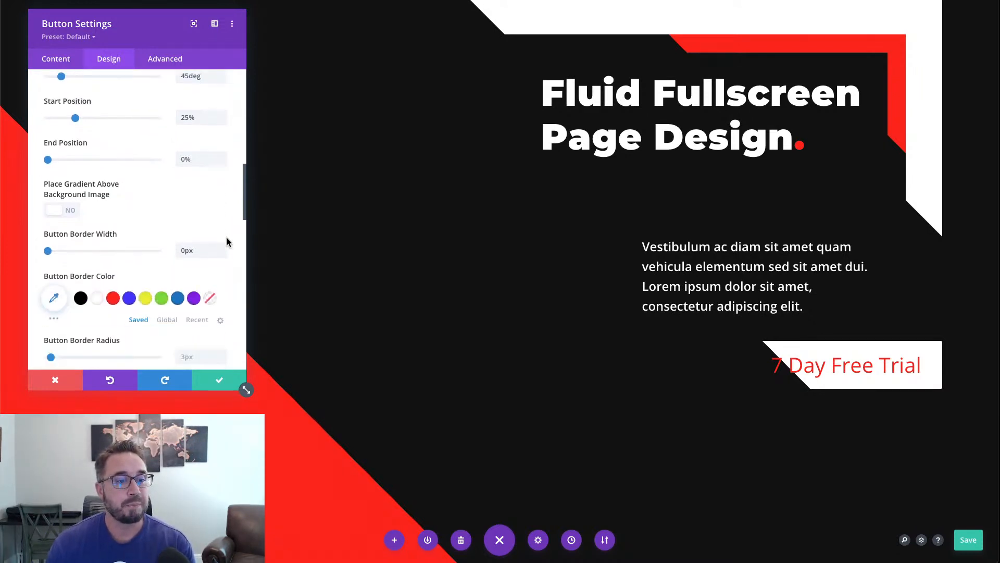
scroll(227, 241, "down", 1)
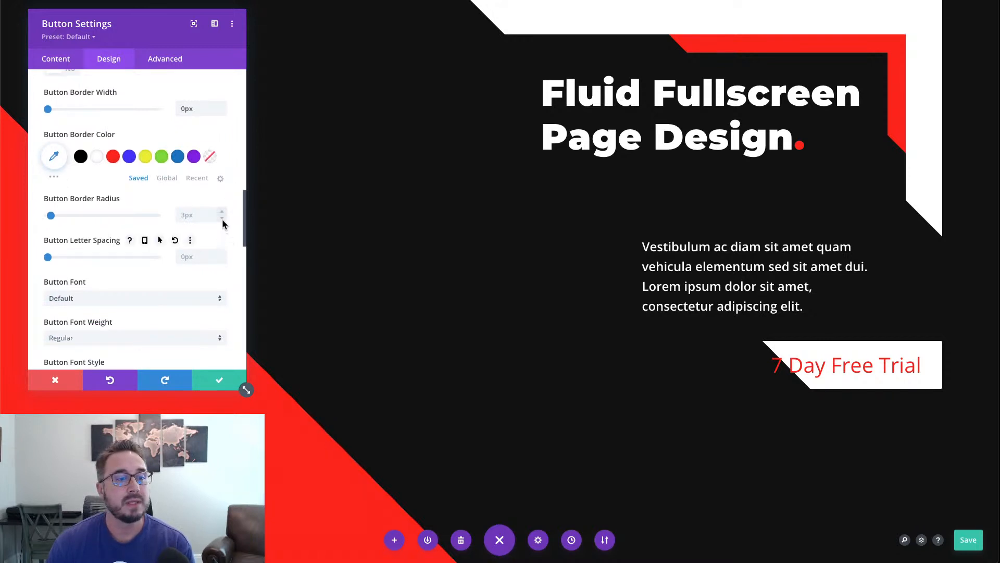
left_click(222, 219)
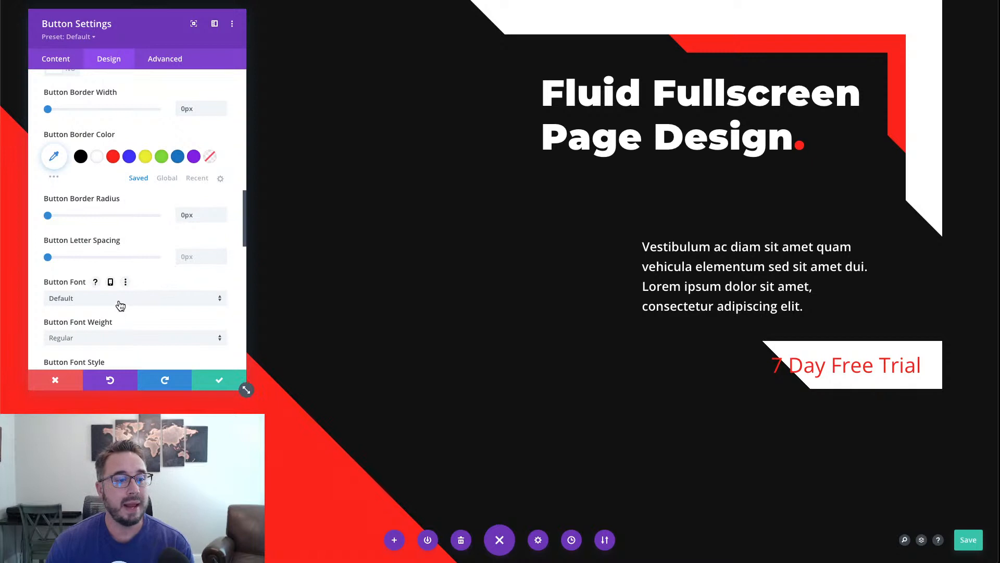
Set the button's font to Montserrat with the Heavy font weight
left_click(62, 298)
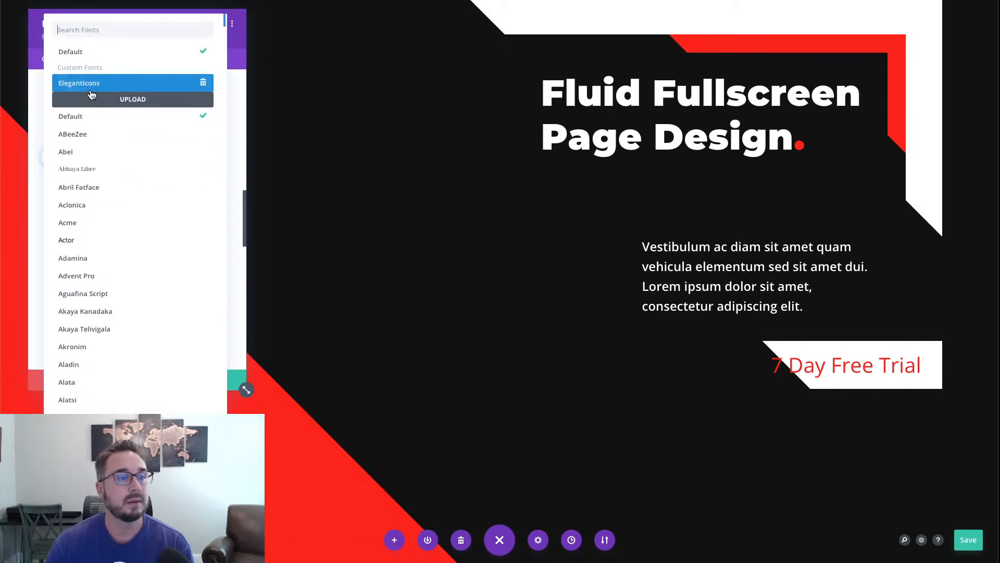
type("mon")
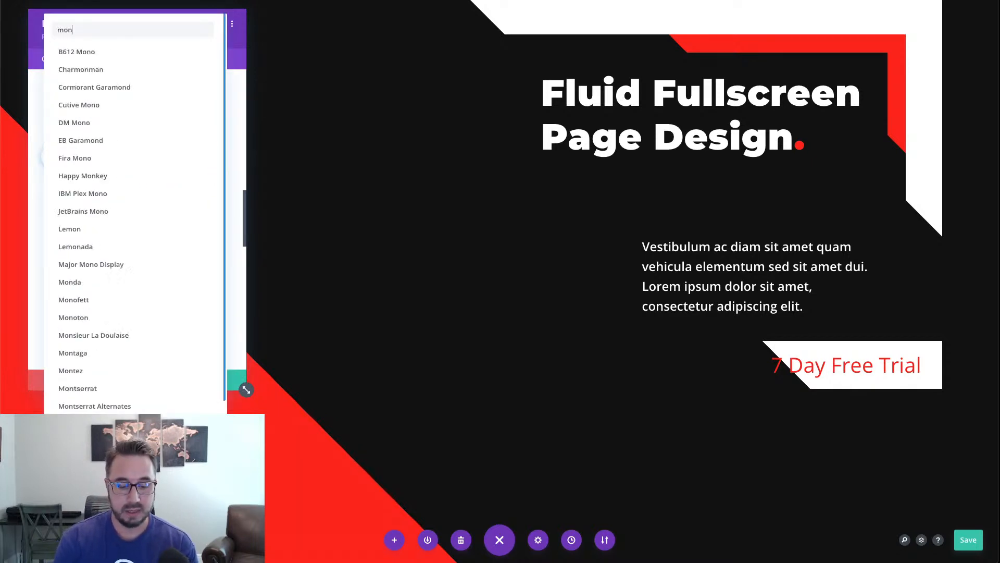
type("t")
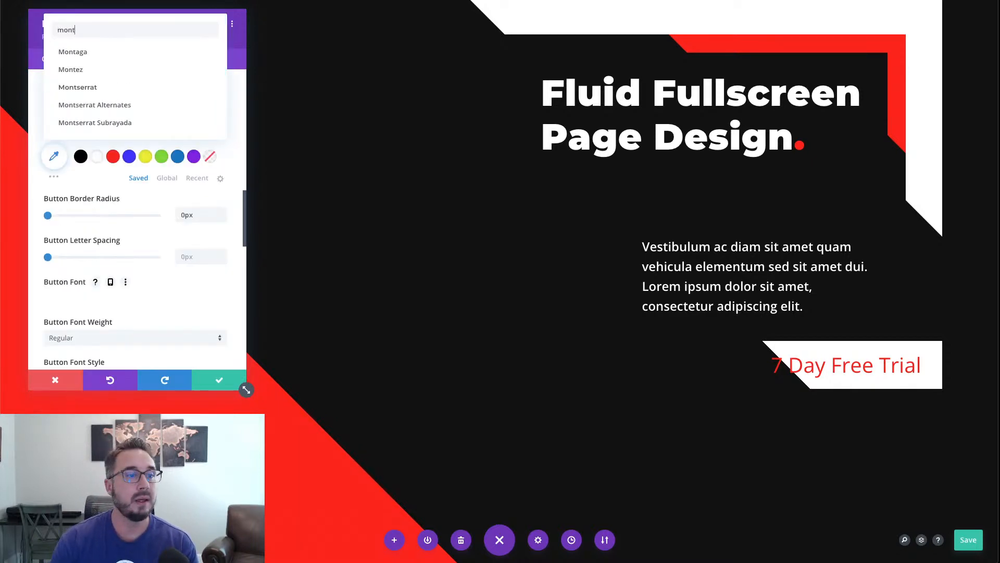
left_click(83, 88)
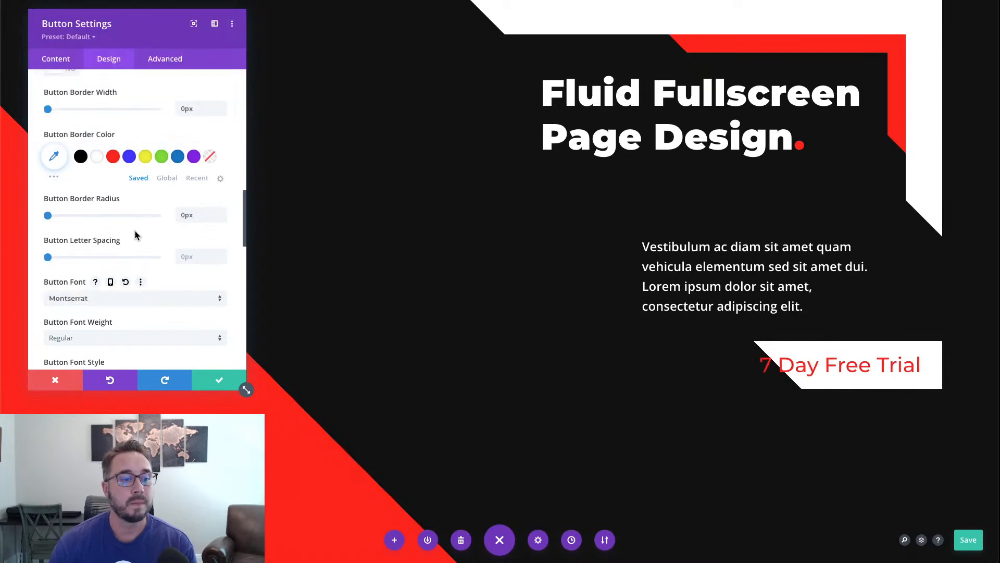
scroll(196, 296, "down", 2)
left_click(195, 291)
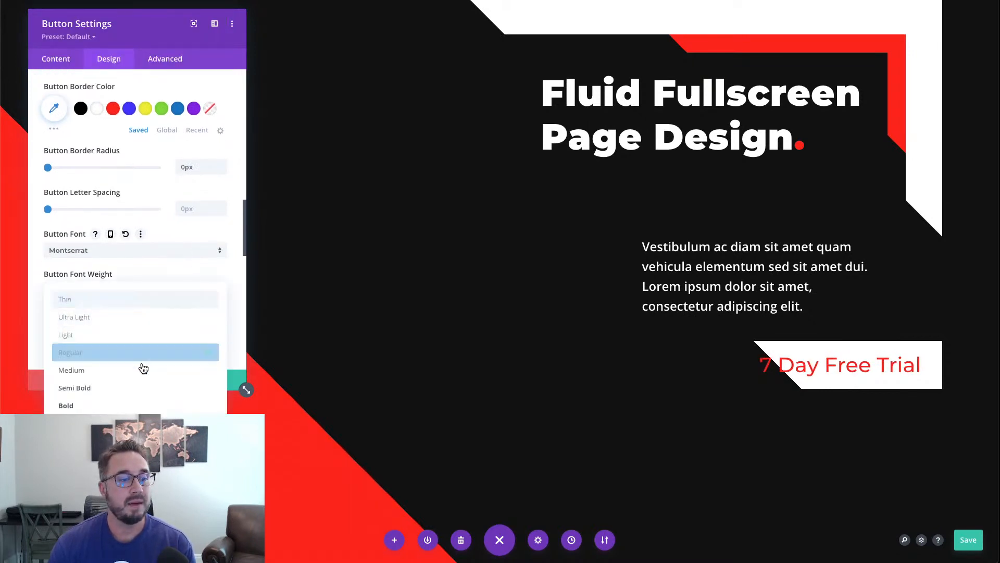
left_click(158, 441)
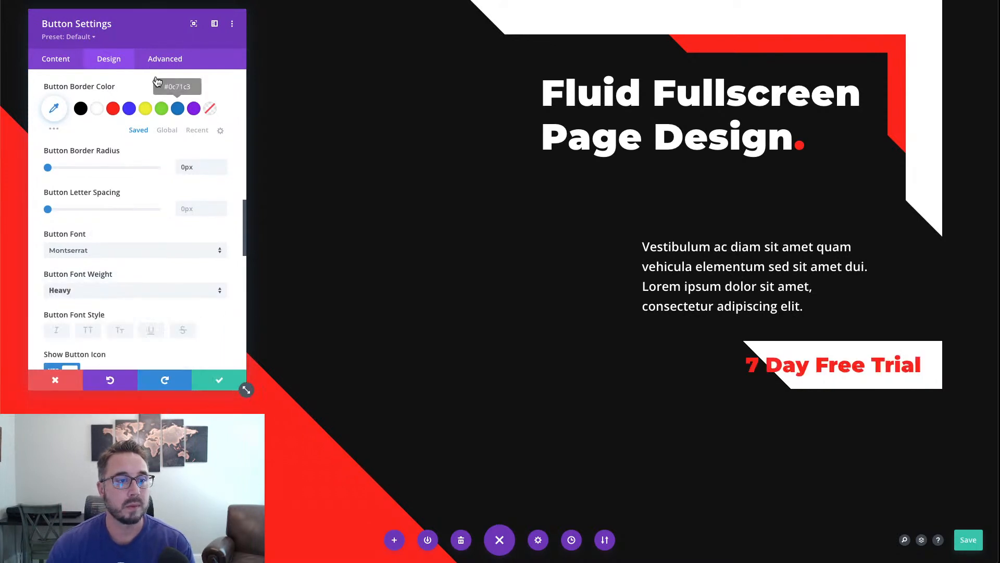
Move the settings window closer to the hero content and apply the italic font style to the button text
left_click_drag(149, 35, 435, 29)
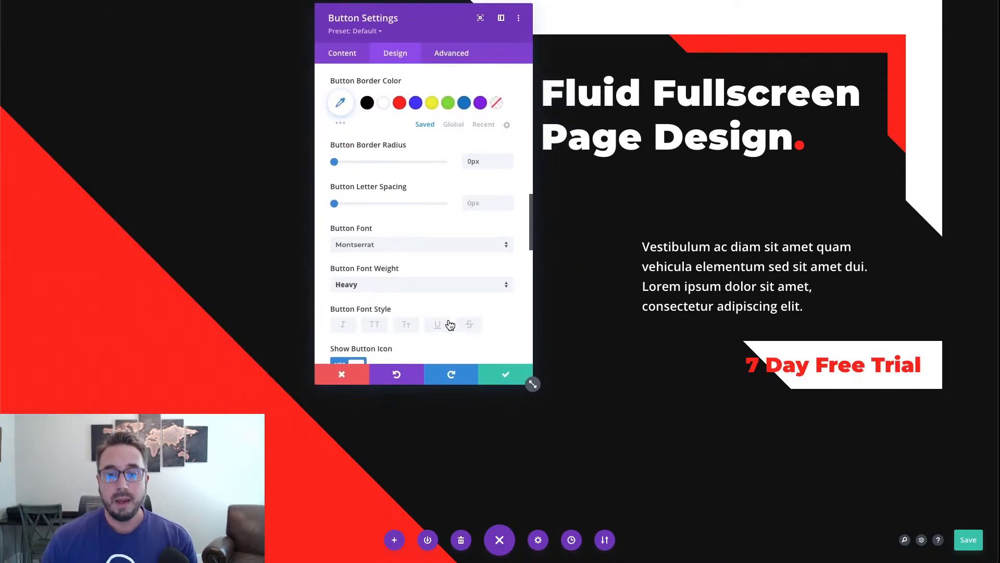
scroll(464, 298, "down", 2)
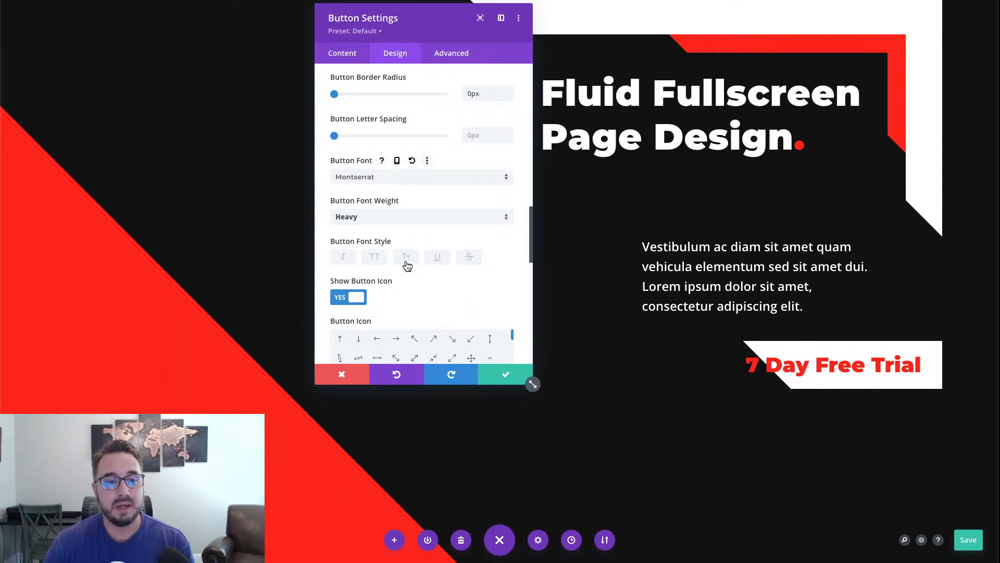
left_click(352, 263)
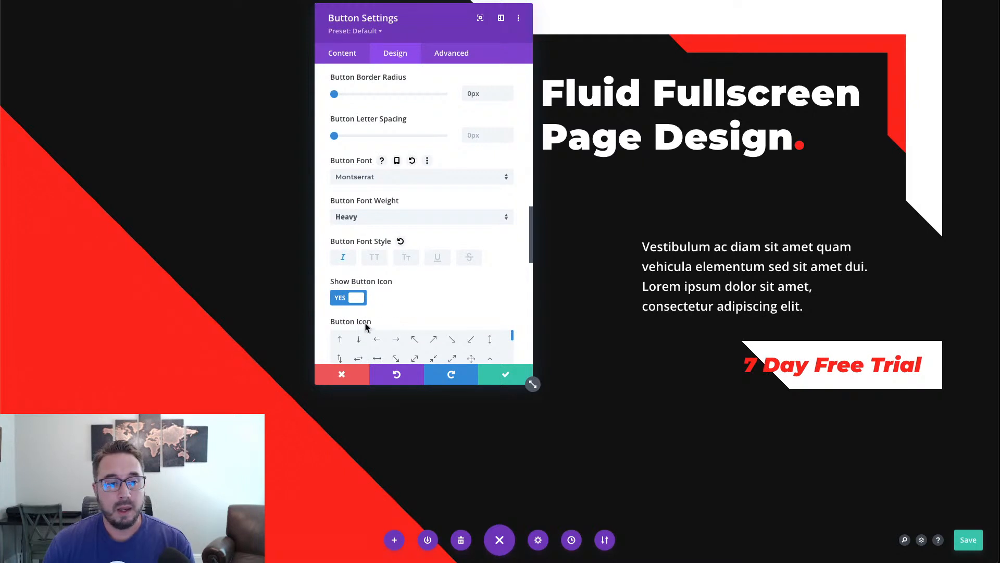
Choose the solid right-pointing triangle as the button's icon and turn off showing it only on hover
scroll(417, 323, "down", 3)
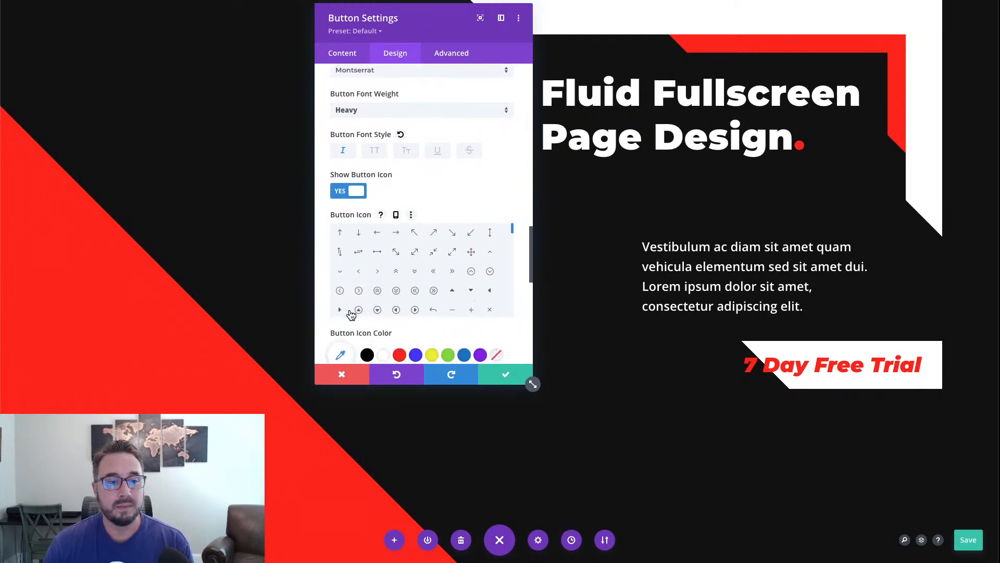
left_click(340, 309)
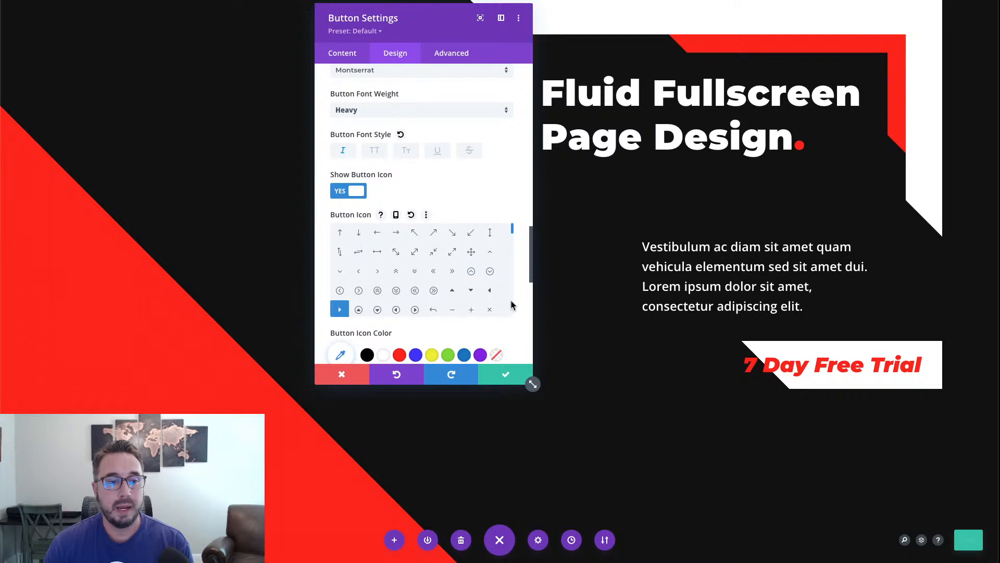
scroll(521, 299, "down", 2)
scroll(521, 299, "down", 2)
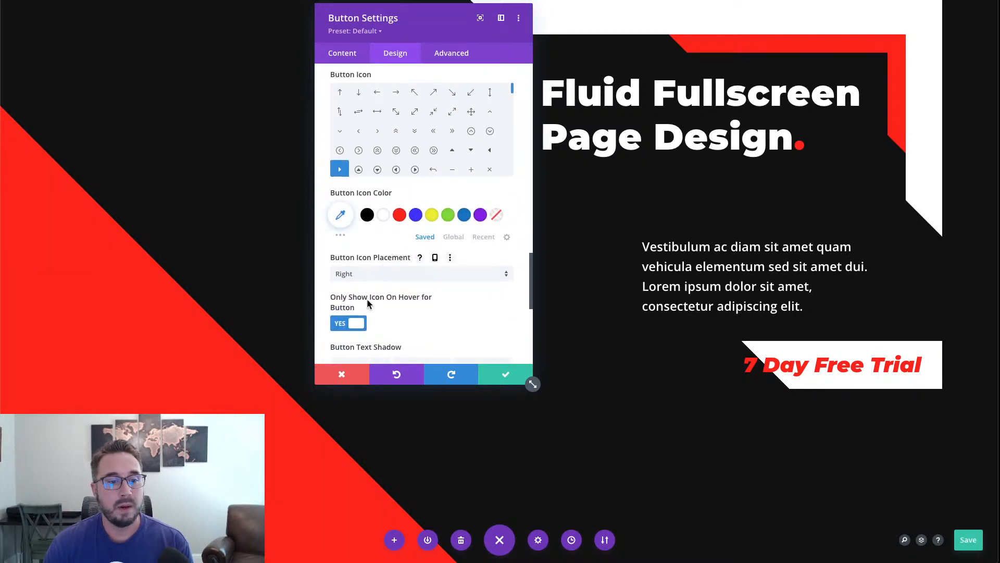
left_click(376, 326)
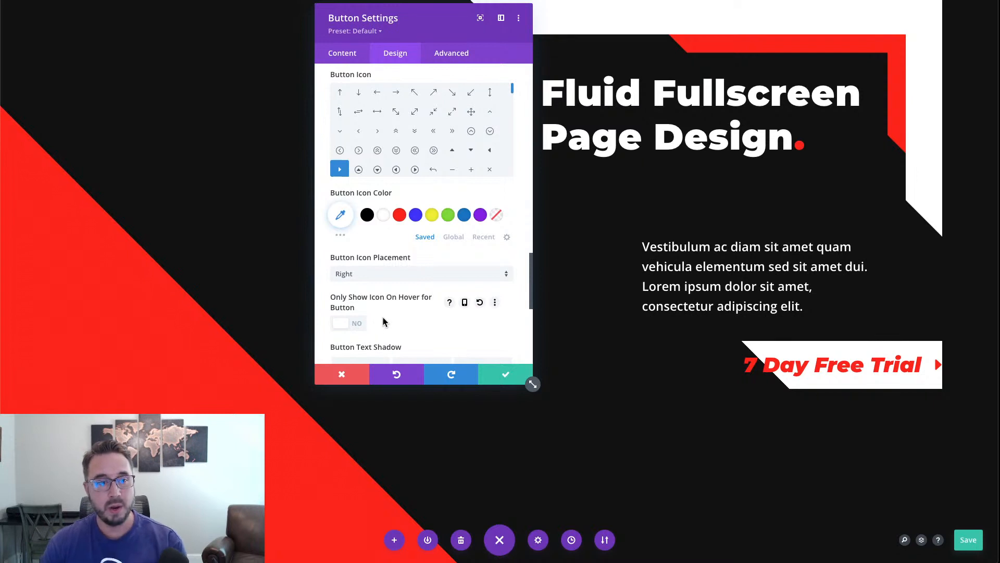
Set the button's icon placement to Left
left_click(404, 280)
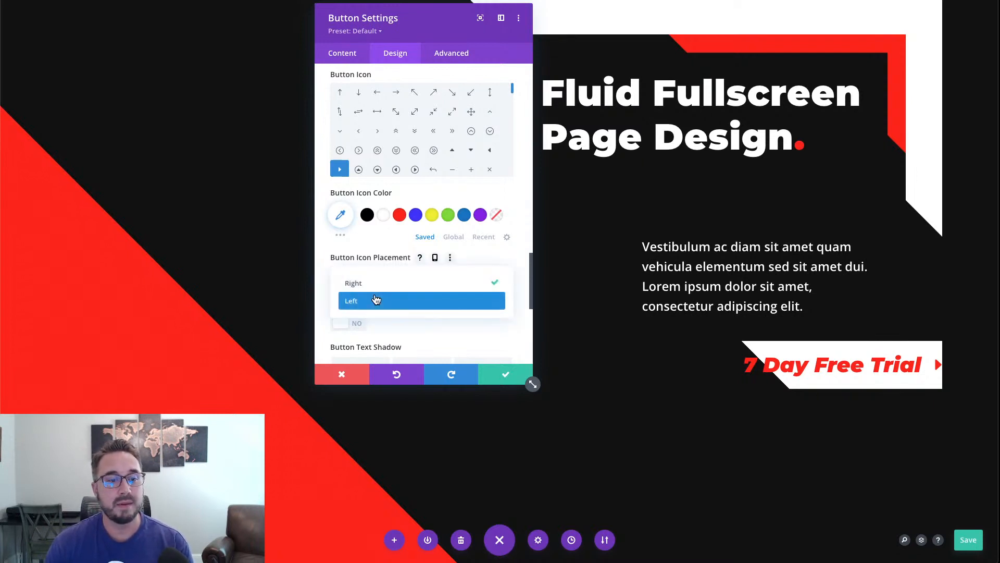
left_click(376, 300)
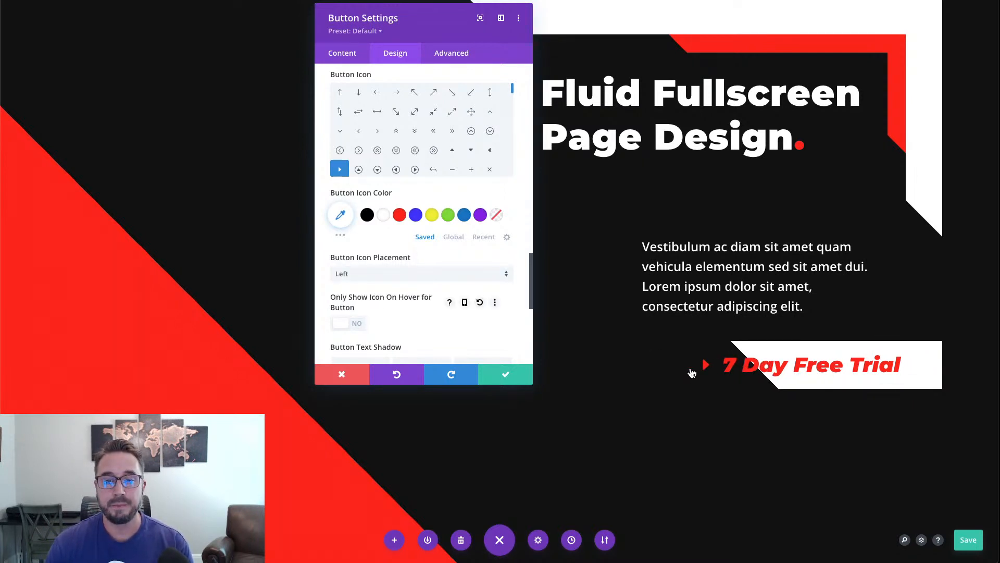
scroll(459, 280, "down", 2)
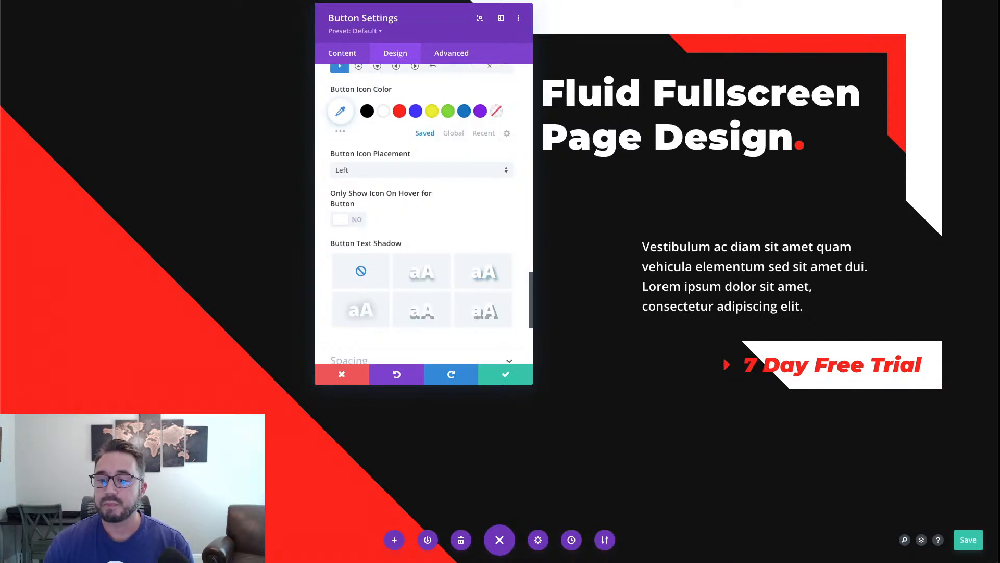
Set the button's top padding to 0.2em and link the bottom padding to the same value
scroll(449, 237, "down", 3)
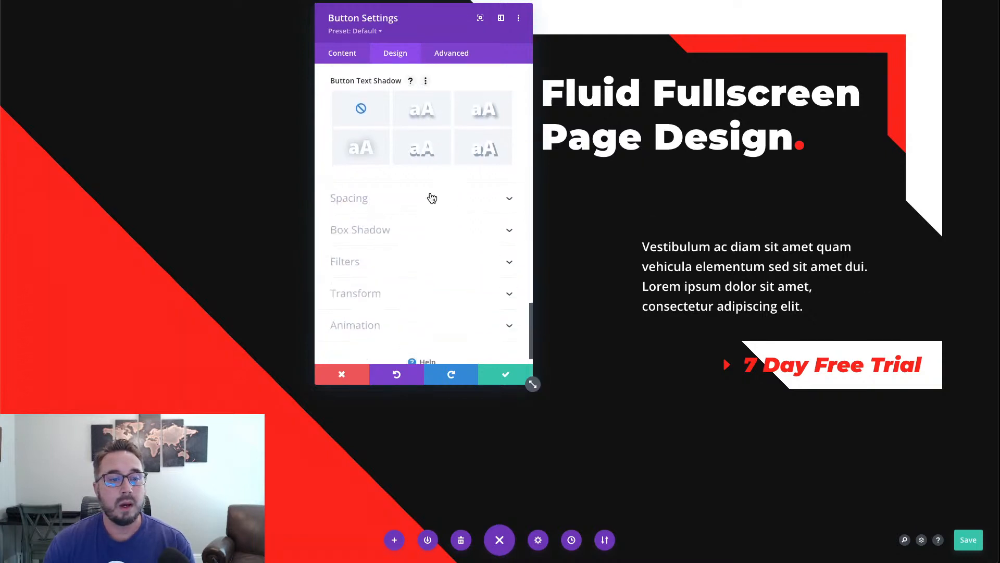
left_click(427, 199)
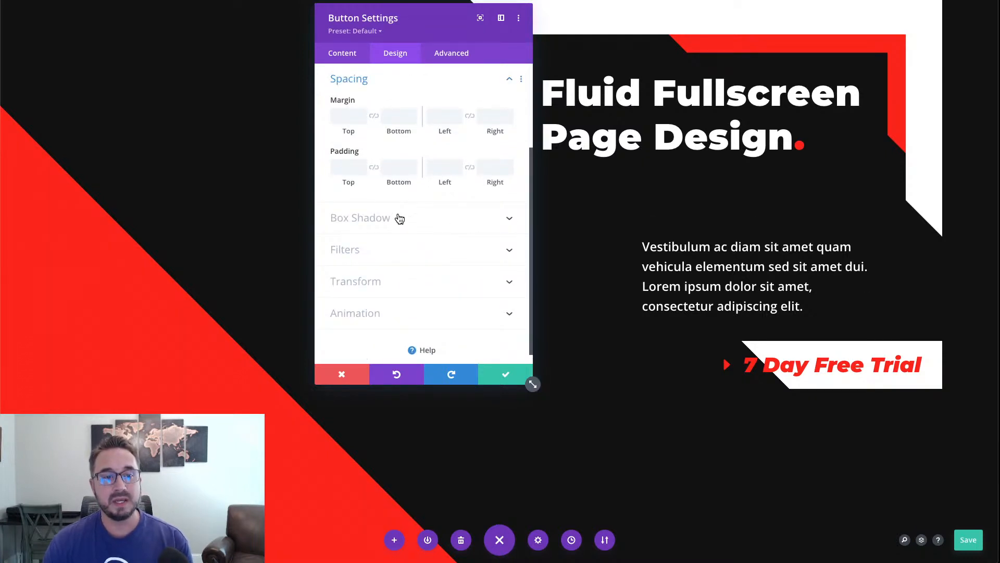
left_click(347, 170)
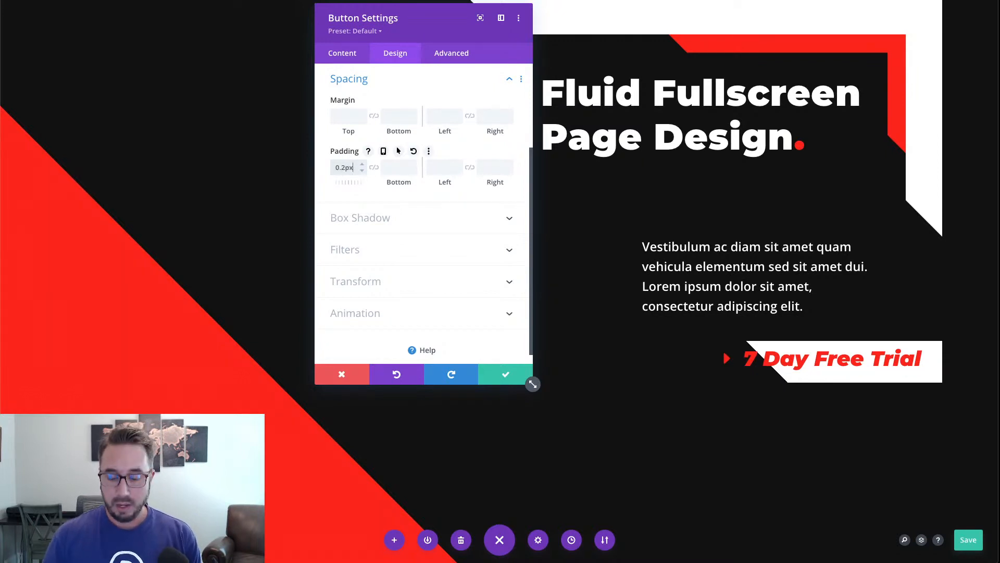
key("BackSpace")
key("BackSpace")
type("em")
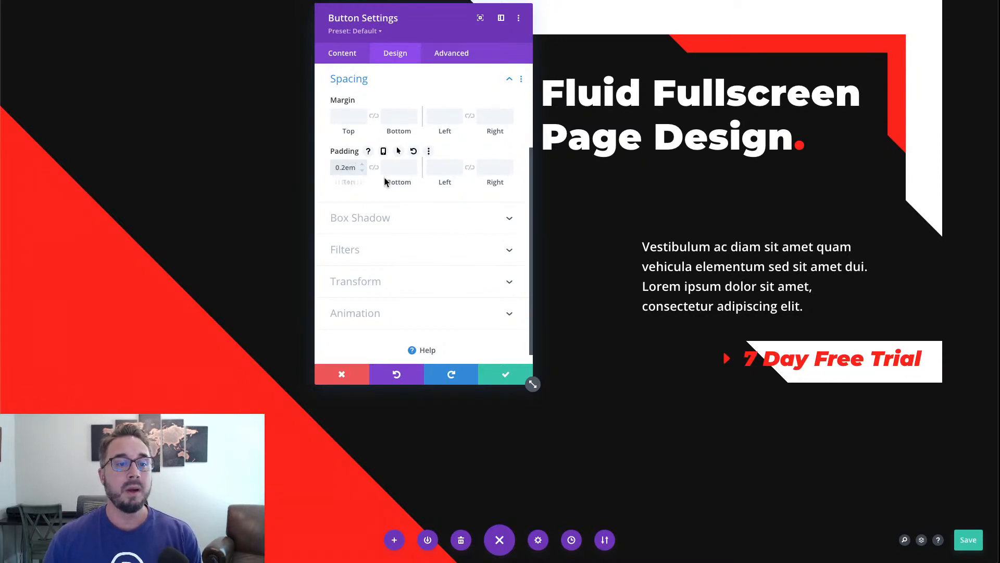
left_click(373, 167)
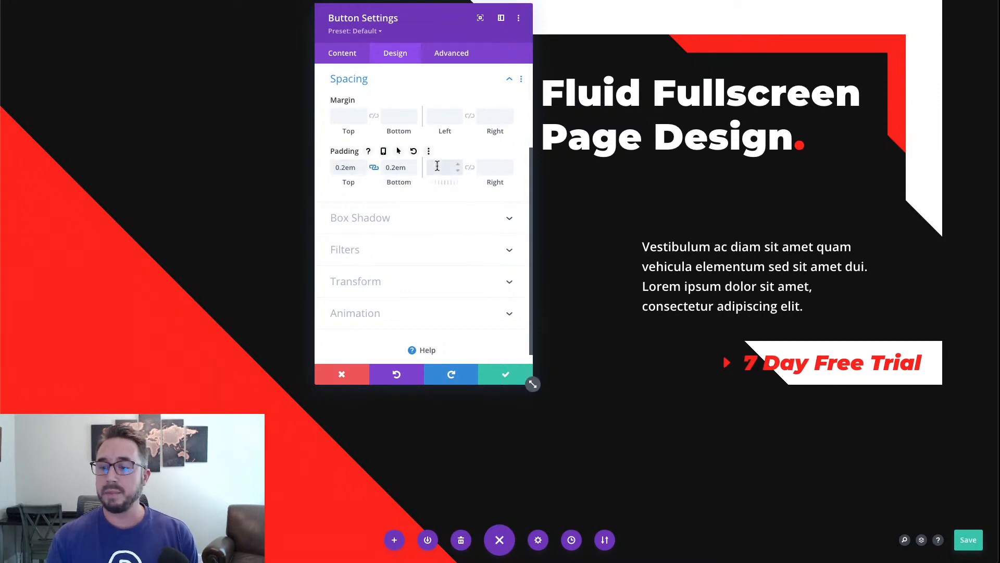
Set the button's left padding to 1.5em and right padding to 1em, and save the button settings
type("1.5em")
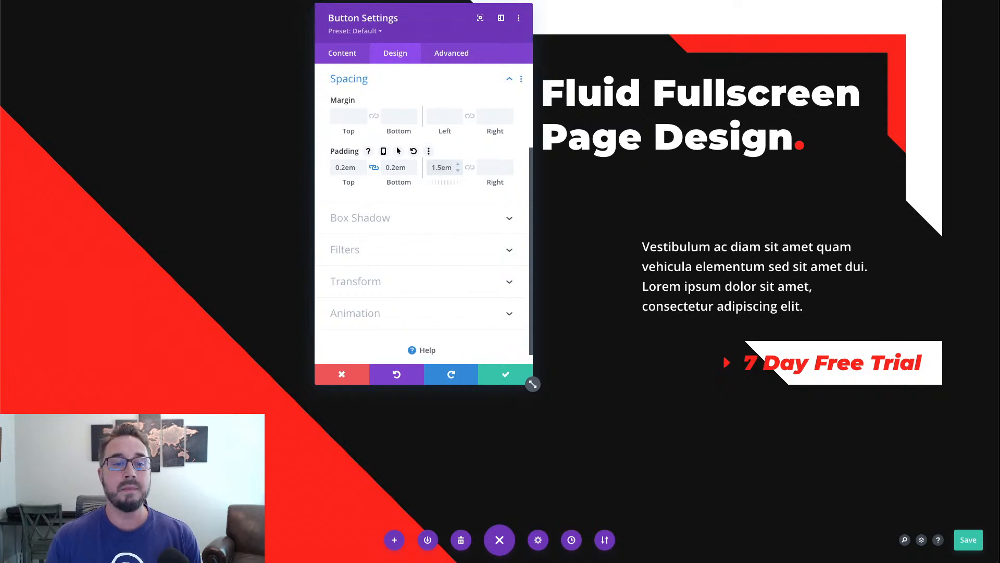
left_click(492, 167)
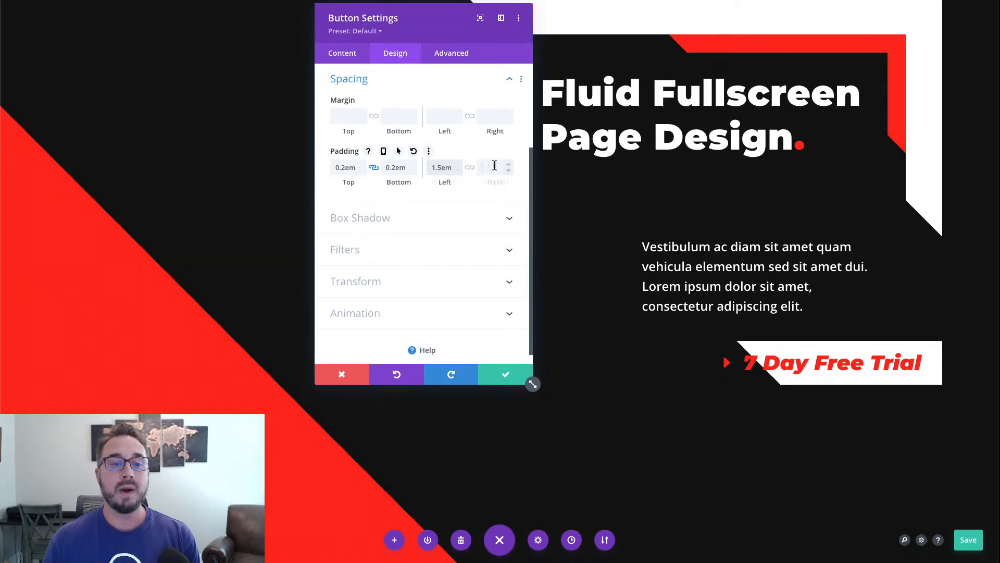
type("1em")
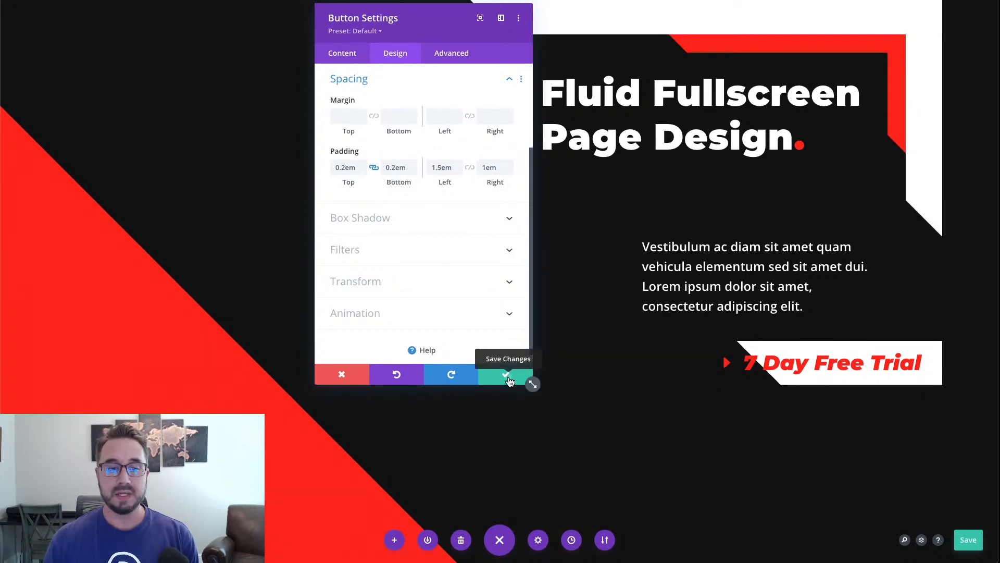
left_click(507, 376)
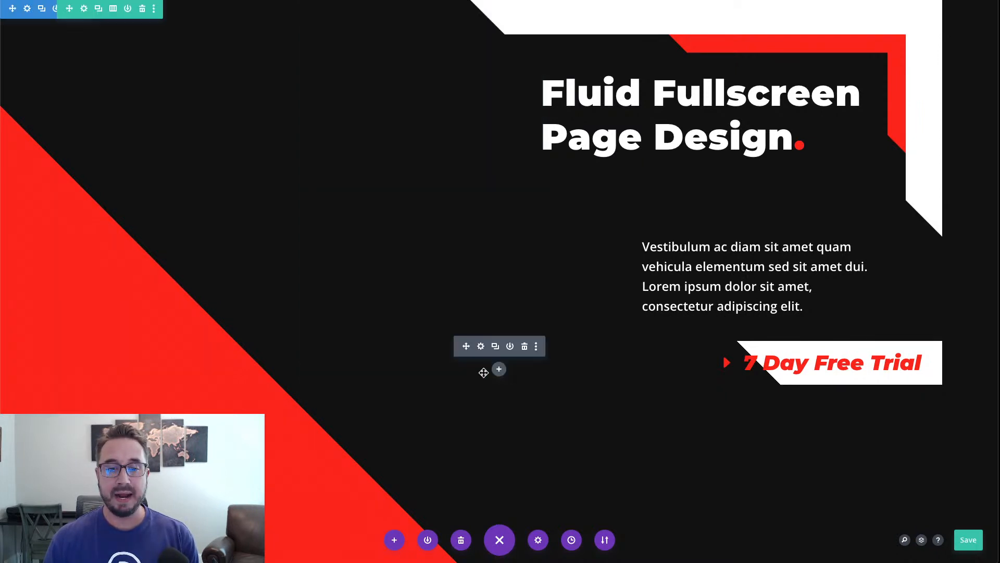
Save the page and resize the live page preview to check how the hero layout scales
left_click(969, 542)
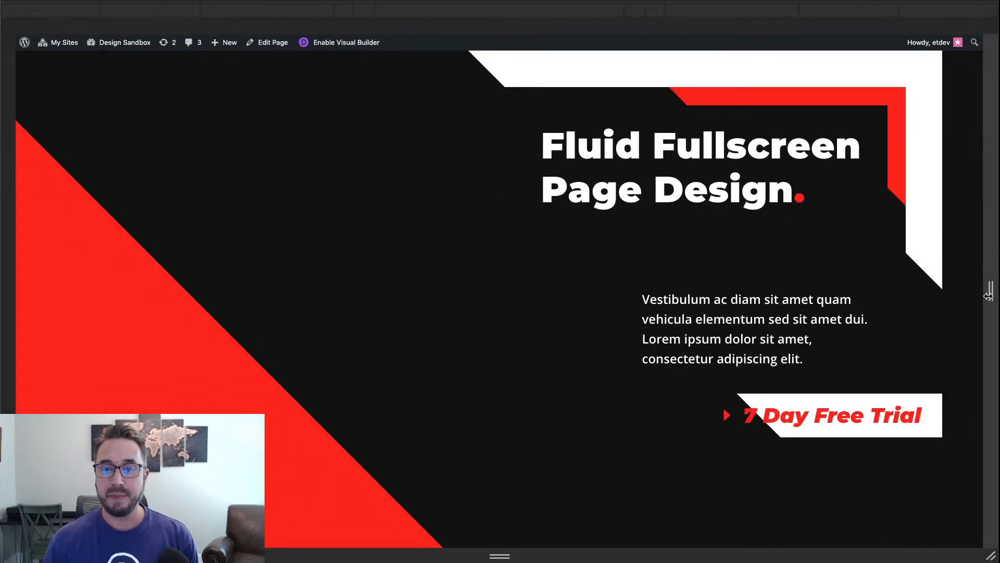
left_click_drag(988, 296, 981, 269)
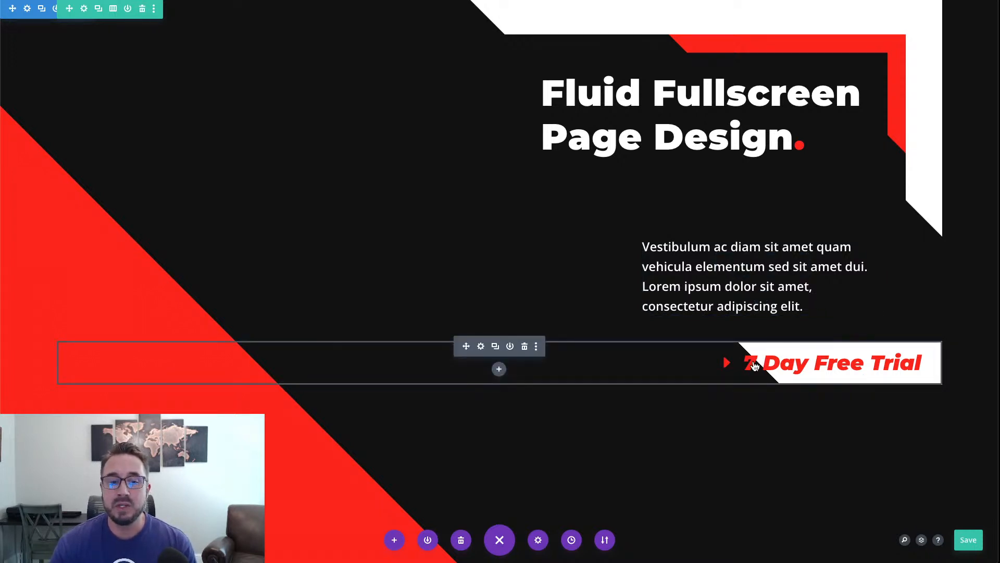
Insert an Image module below the 7 Day Free Trial button
left_click(499, 370)
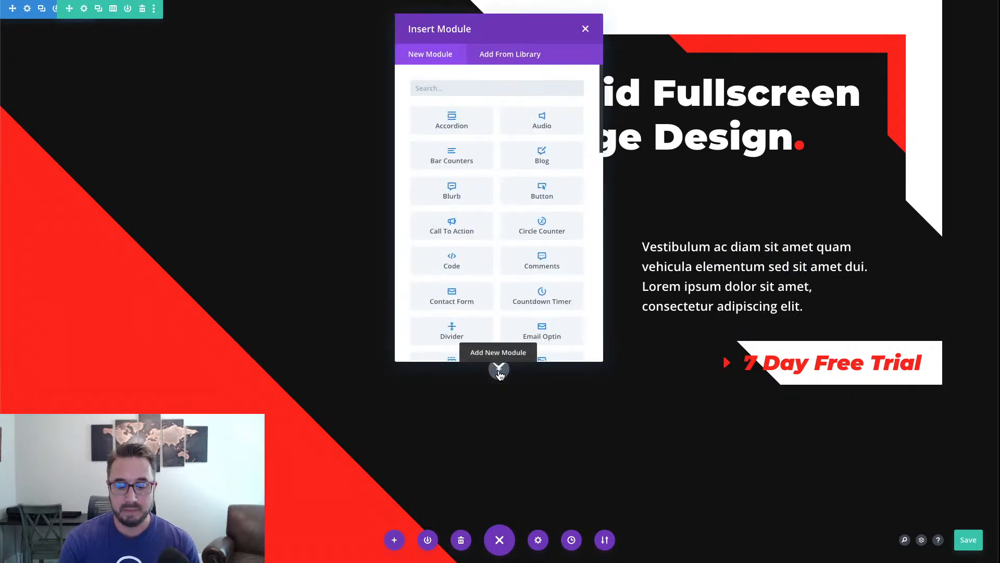
type("image")
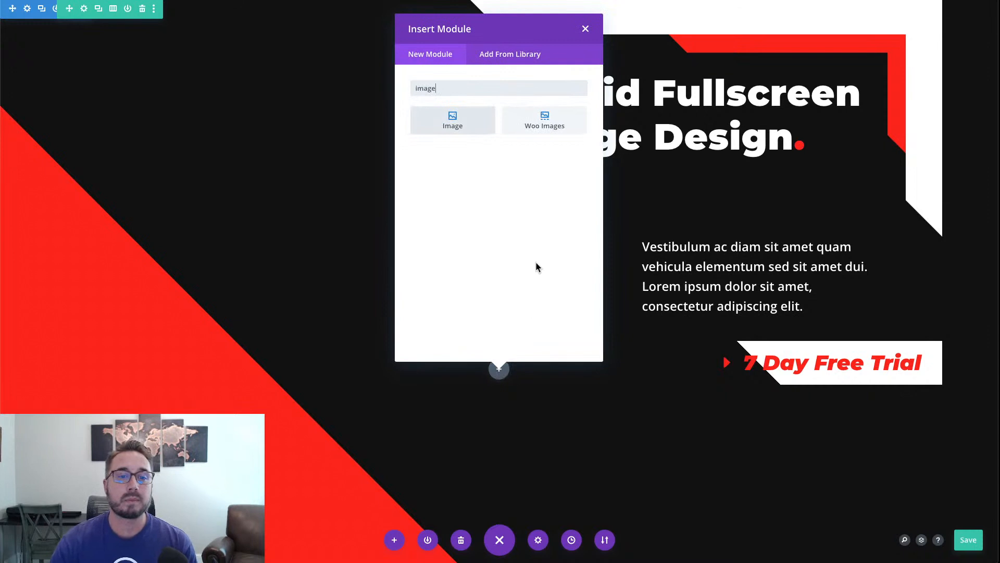
left_click(466, 130)
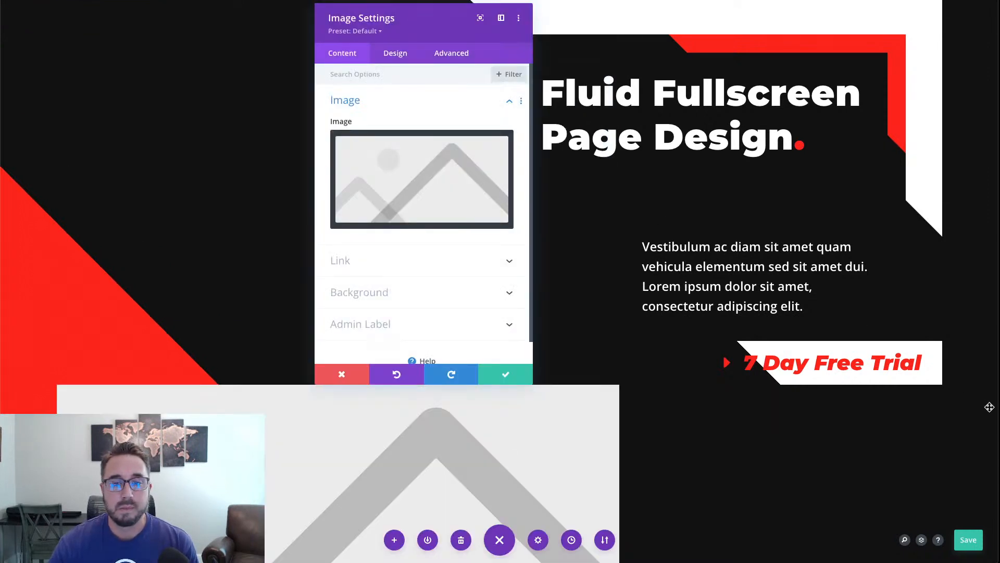
Replace the module's placeholder picture with the laptop mockup image showing the interior design website
scroll(765, 416, "down", 1)
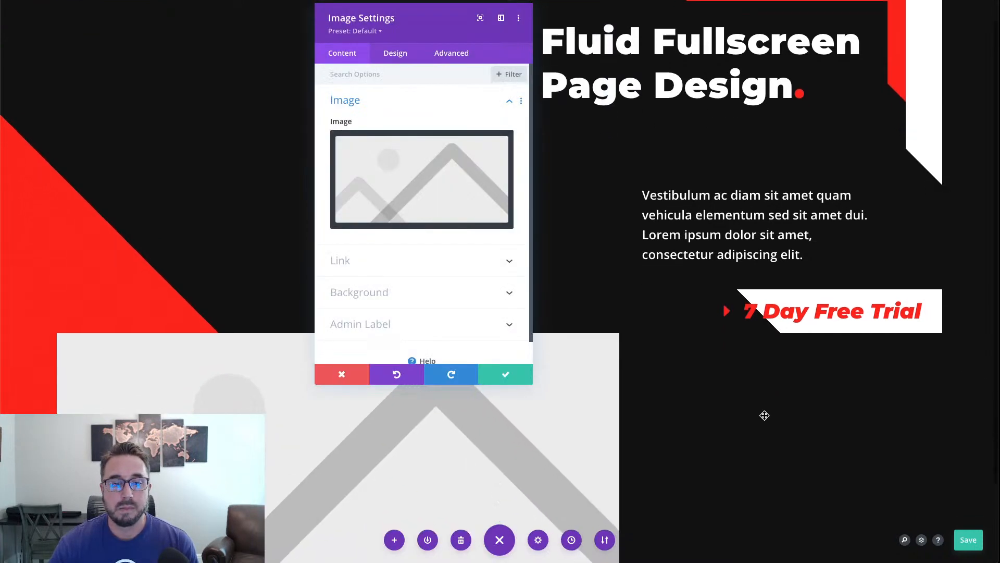
scroll(765, 415, "down", 2)
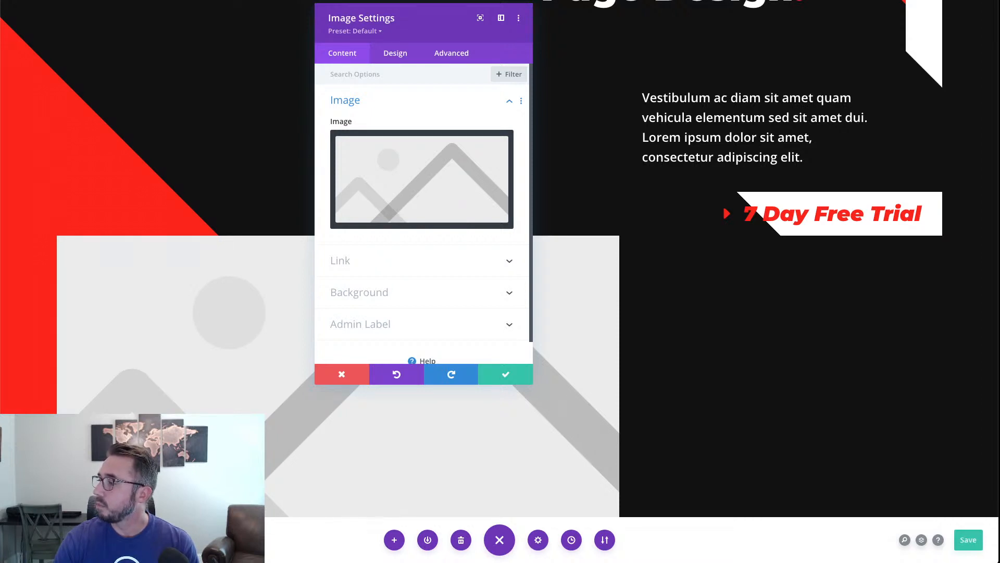
right_click(385, 197)
left_click(381, 225)
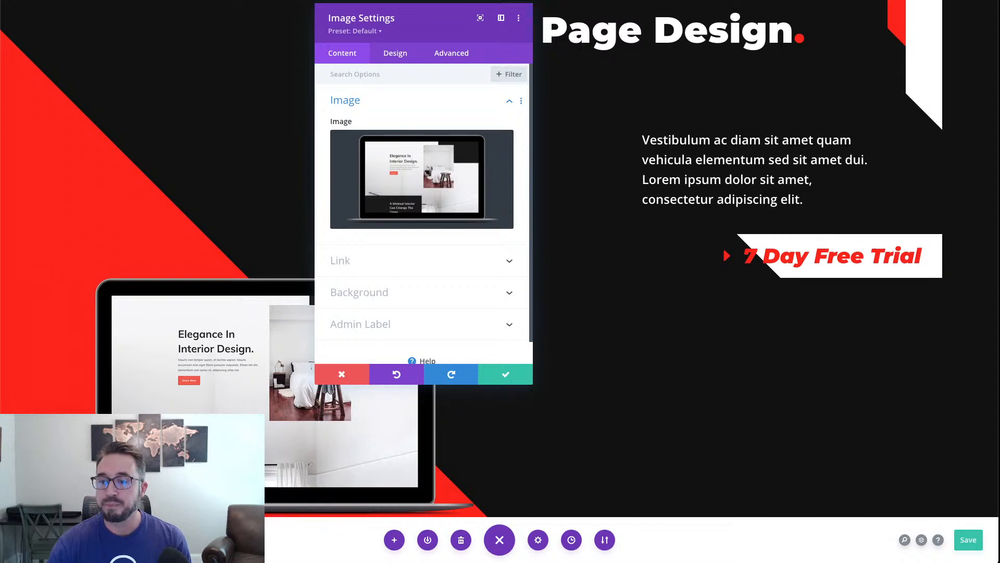
Enable responsive alignment for the laptop image, center it for phone, and return to the desktop view
left_click(398, 59)
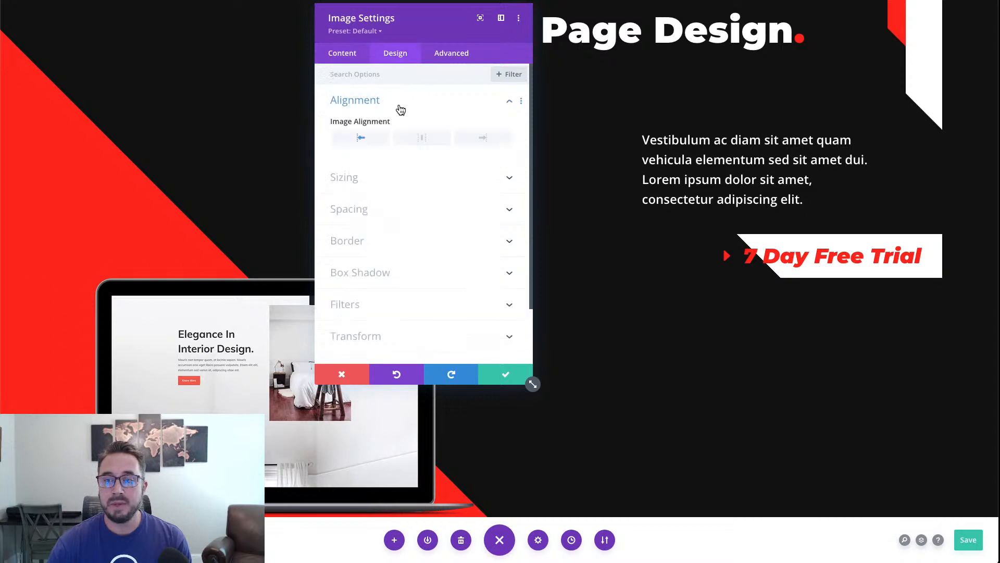
mouse_move(363, 142)
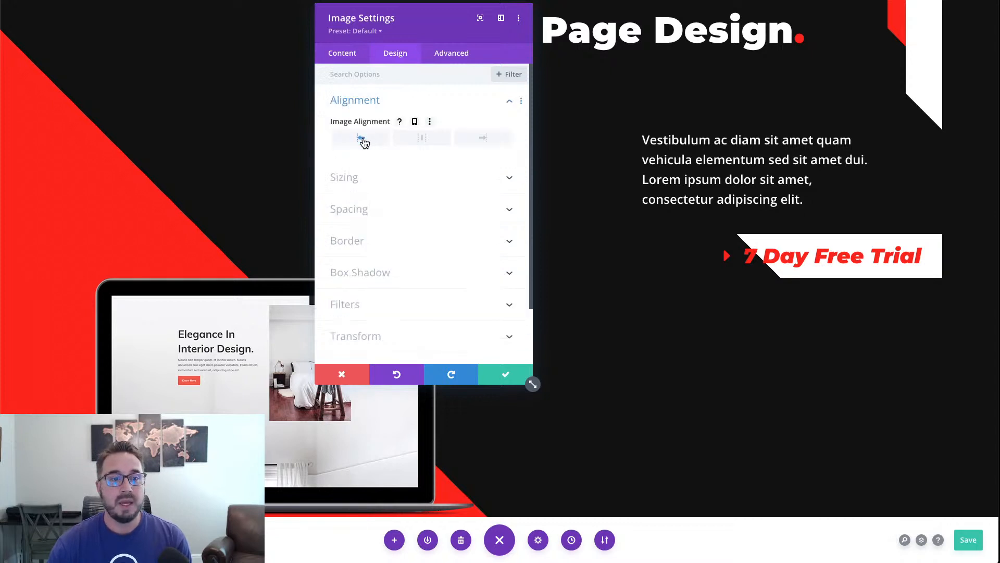
left_click(415, 123)
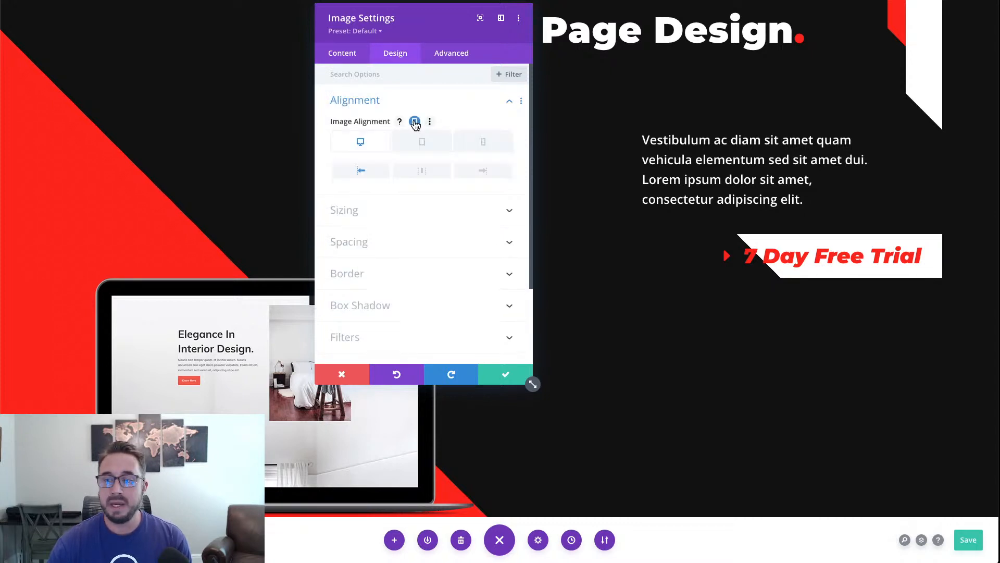
left_click(421, 141)
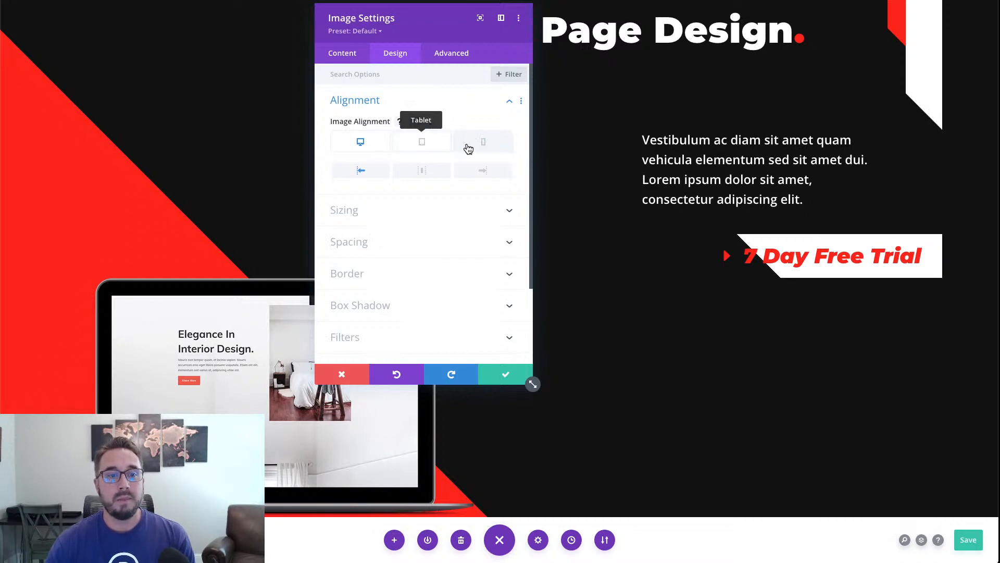
left_click(489, 151)
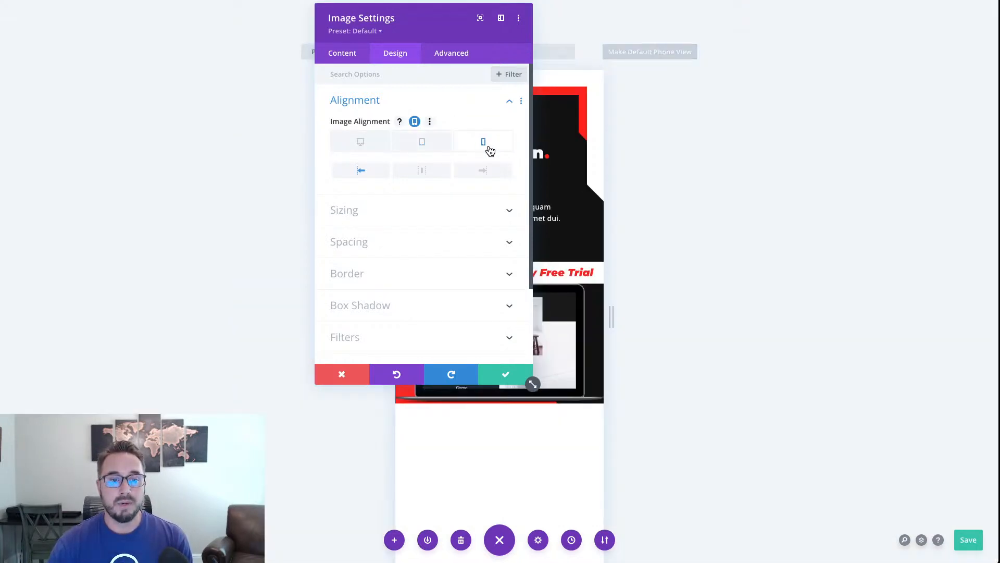
left_click_drag(443, 26, 828, 56)
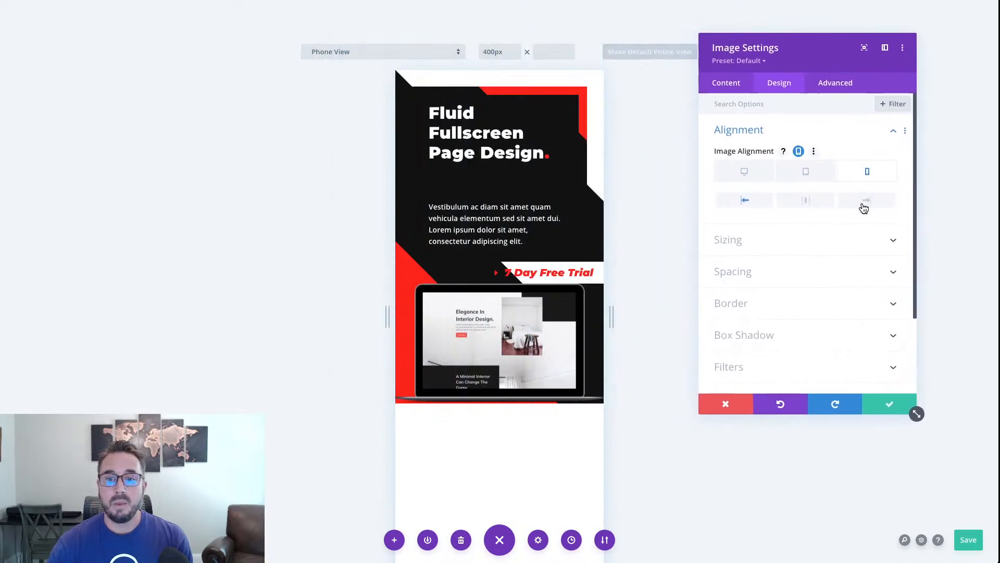
left_click(805, 201)
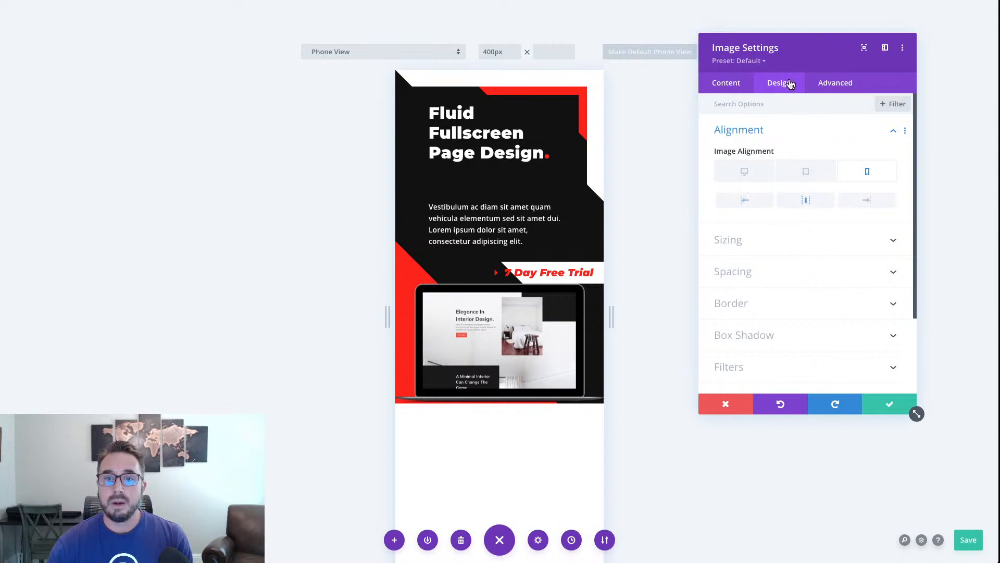
left_click(758, 178)
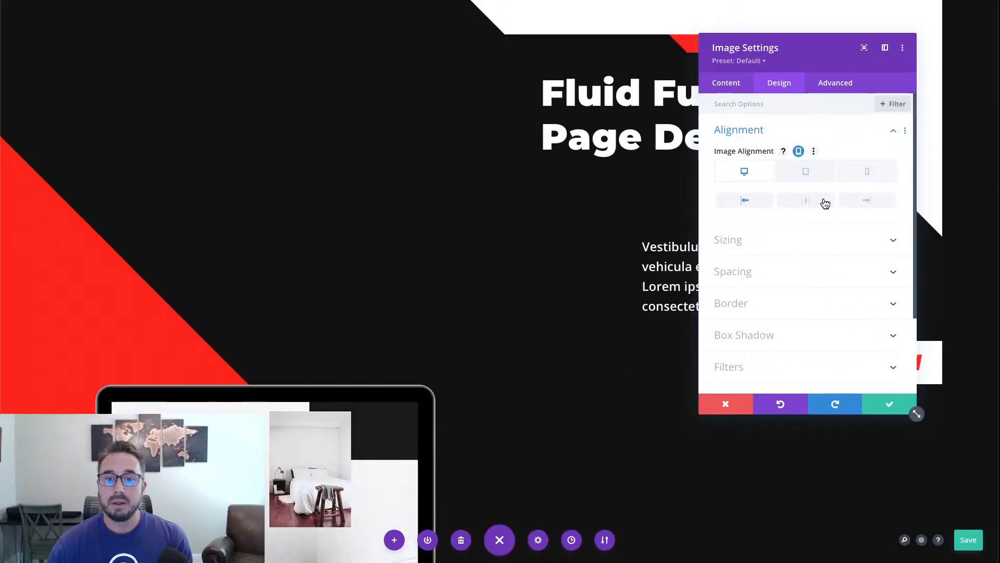
Set the laptop image's position to Absolute on desktop
left_click(797, 243)
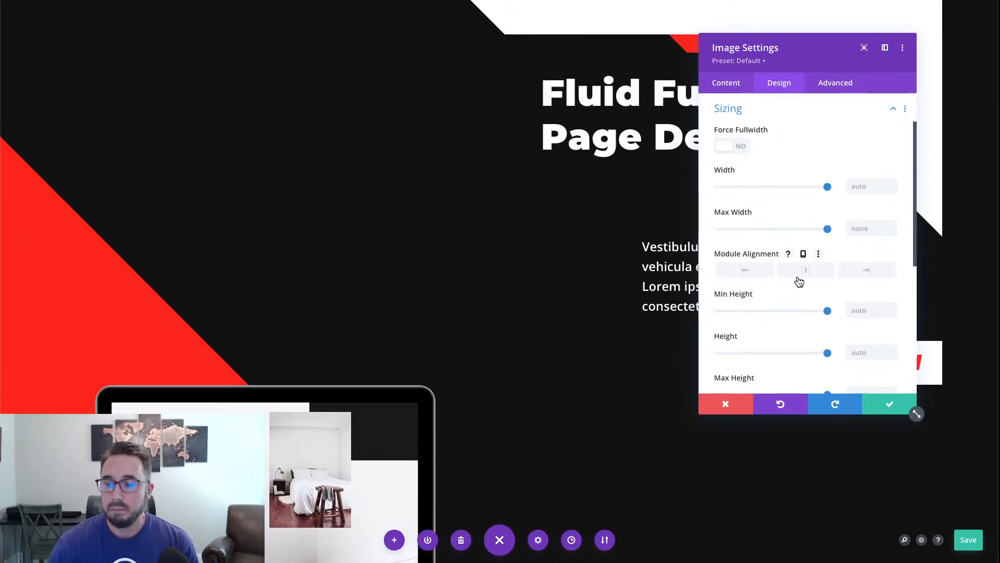
left_click(835, 90)
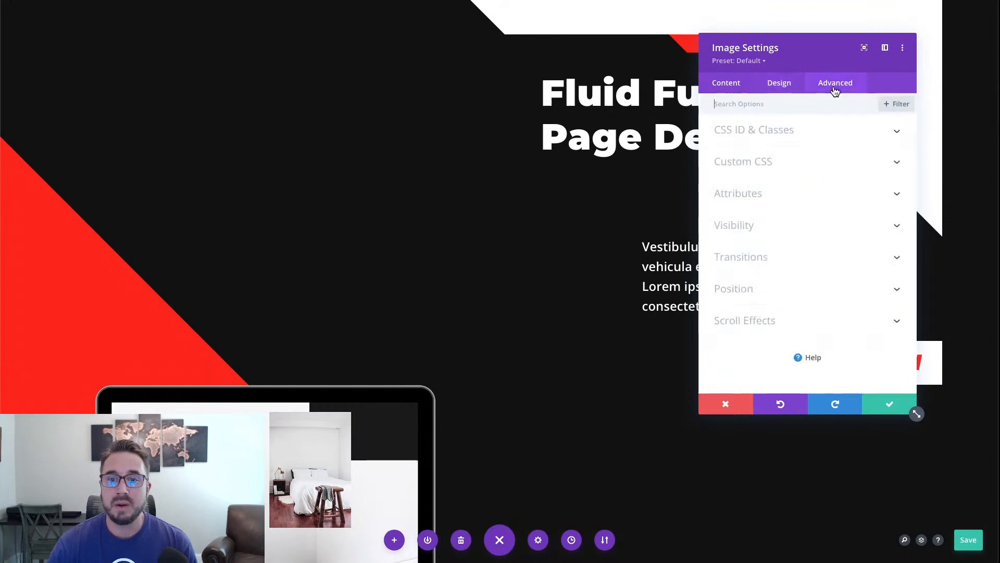
left_click(823, 291)
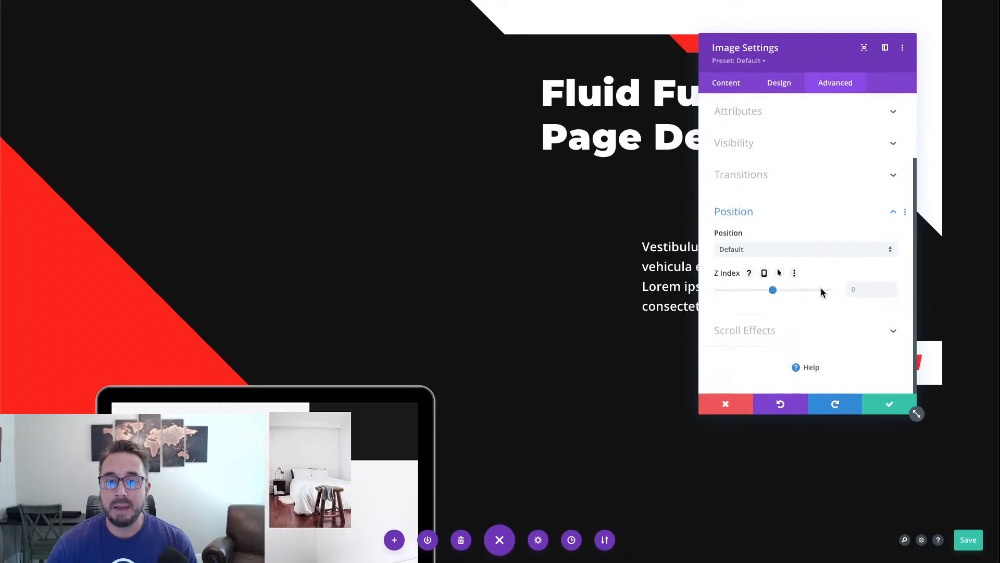
left_click(789, 255)
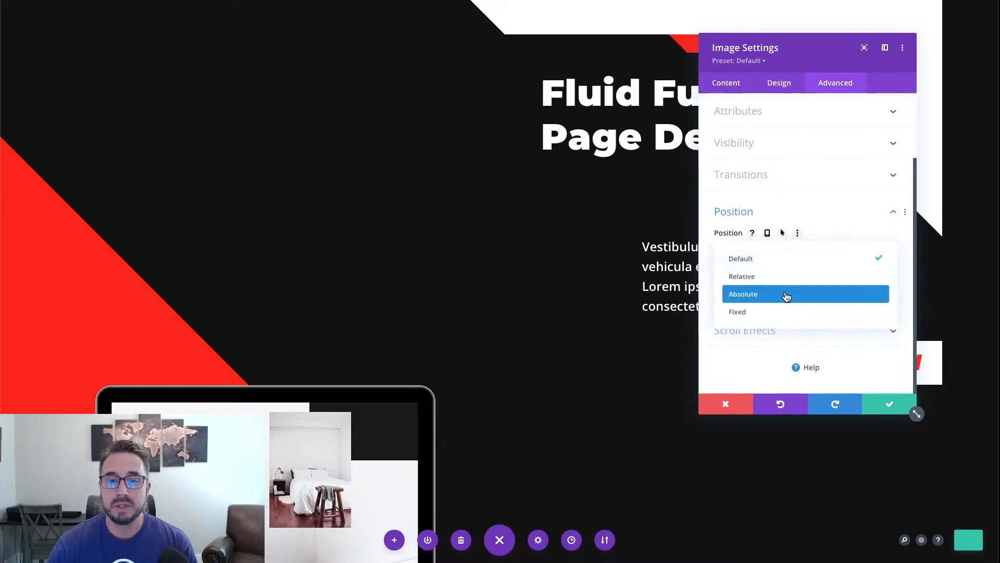
left_click(787, 292)
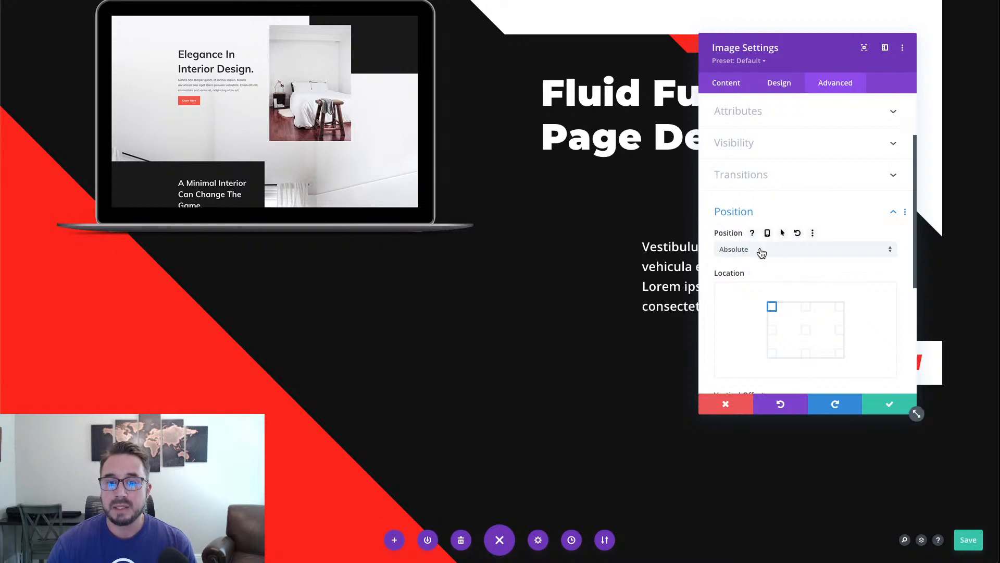
Enable responsive positioning for the laptop image, set its phone position to Relative, check tablet, and return to the desktop view
left_click(767, 233)
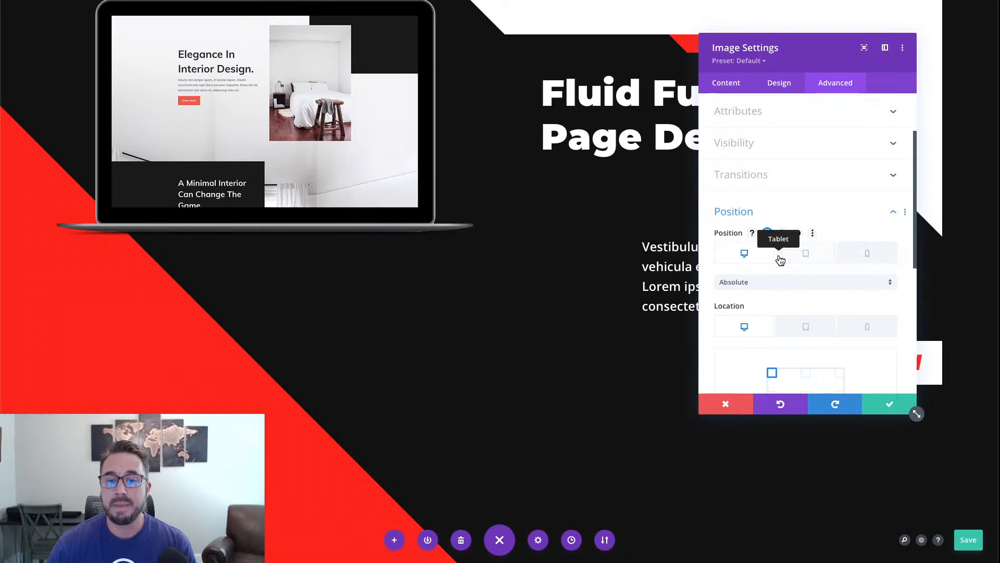
left_click(851, 265)
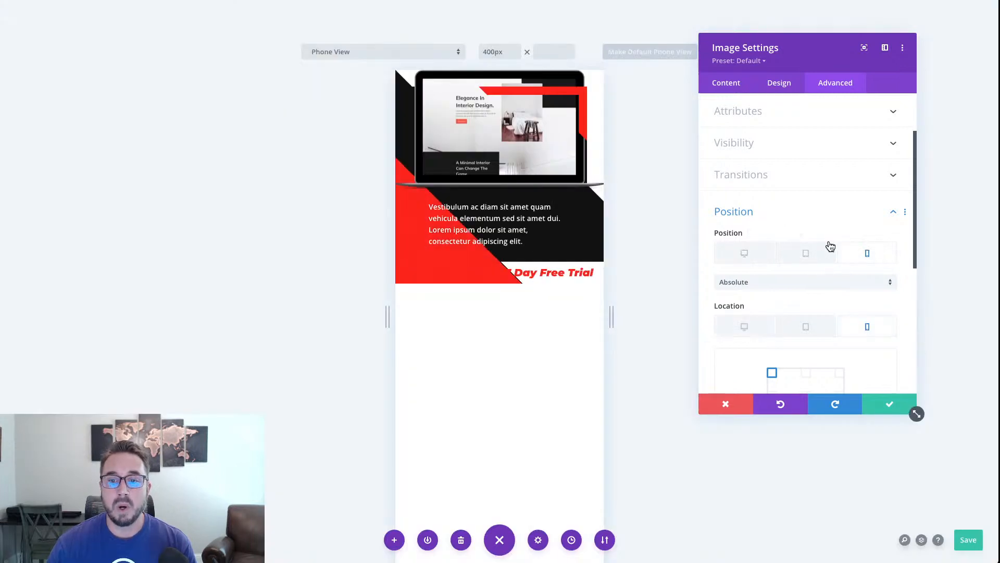
left_click(824, 285)
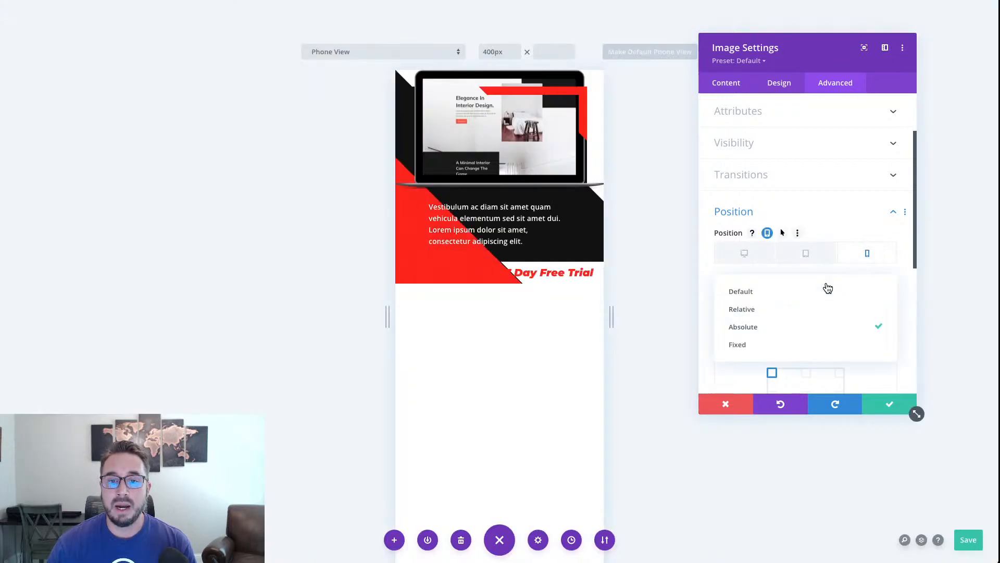
left_click(801, 310)
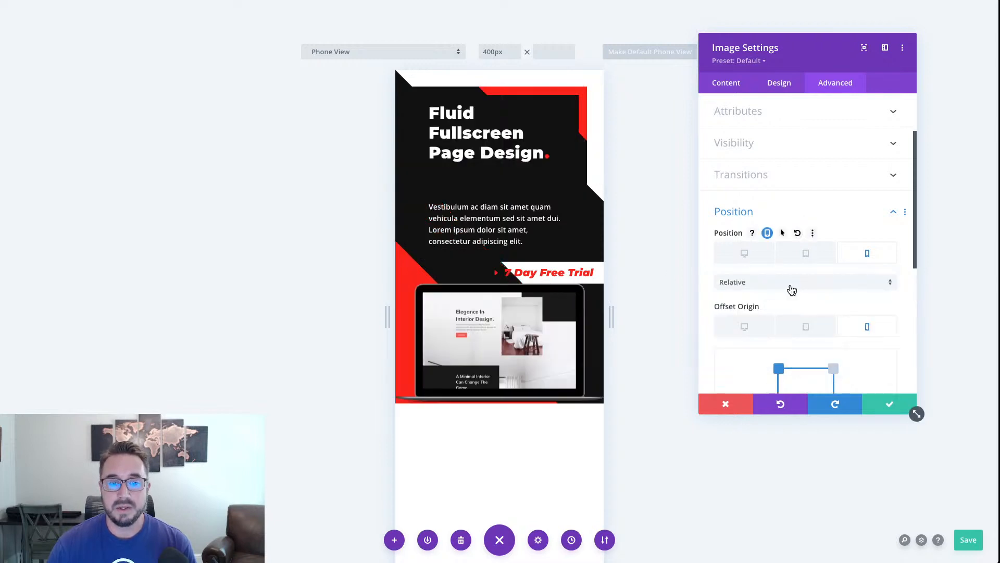
left_click(819, 260)
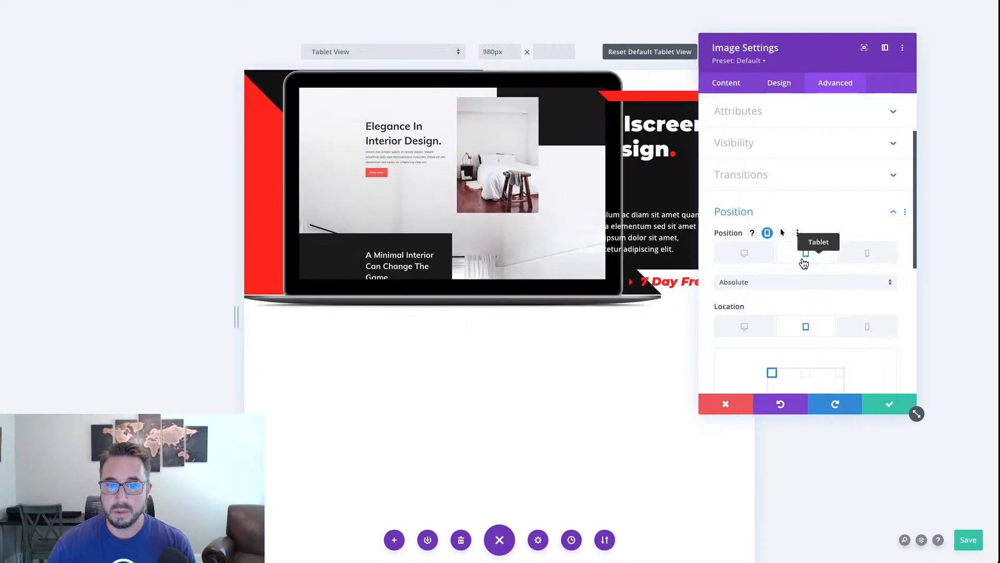
left_click(750, 263)
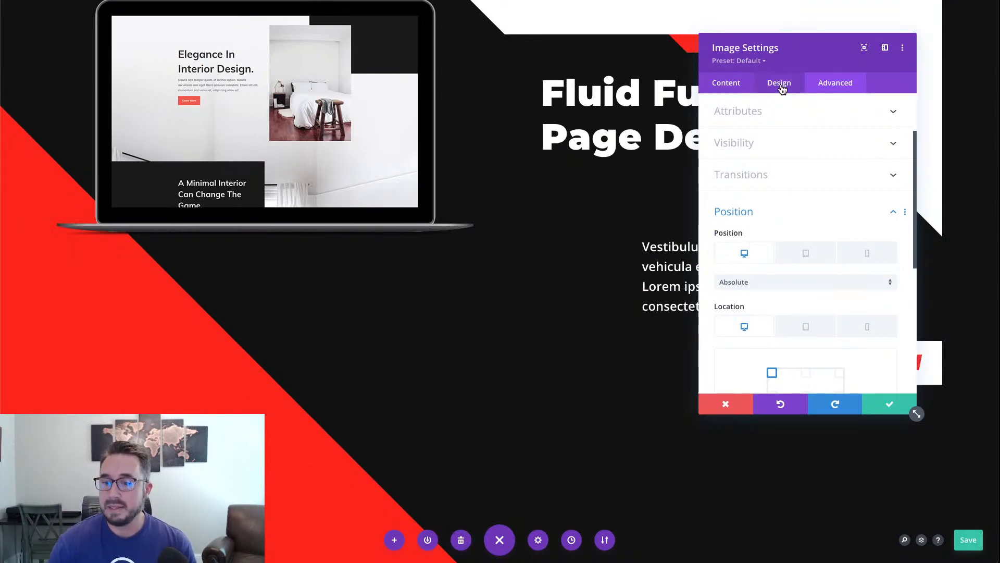
Anchor the absolutely positioned laptop image at the center-left location on desktop
scroll(880, 292, "down", 2)
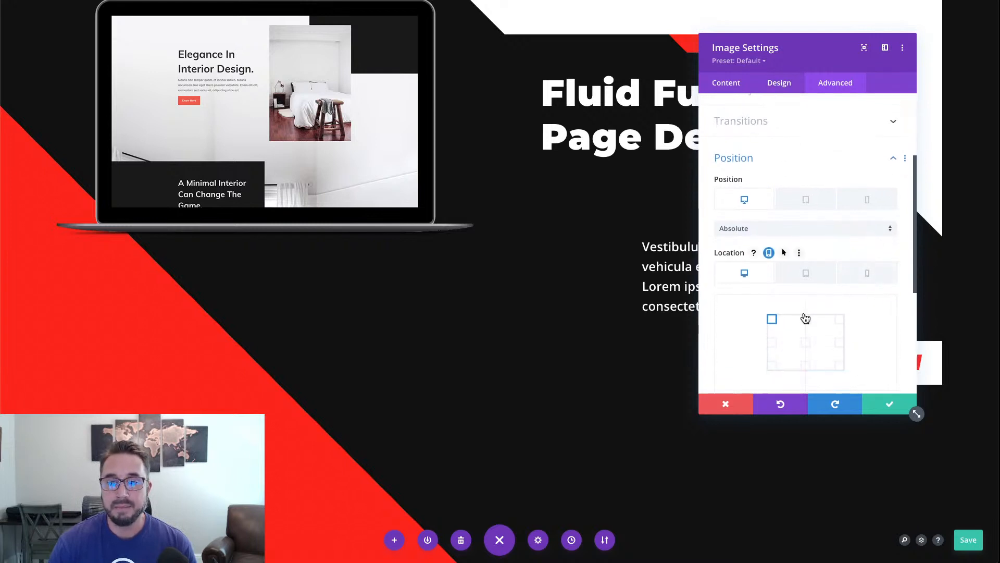
scroll(803, 319, "down", 3)
scroll(803, 319, "up", 2)
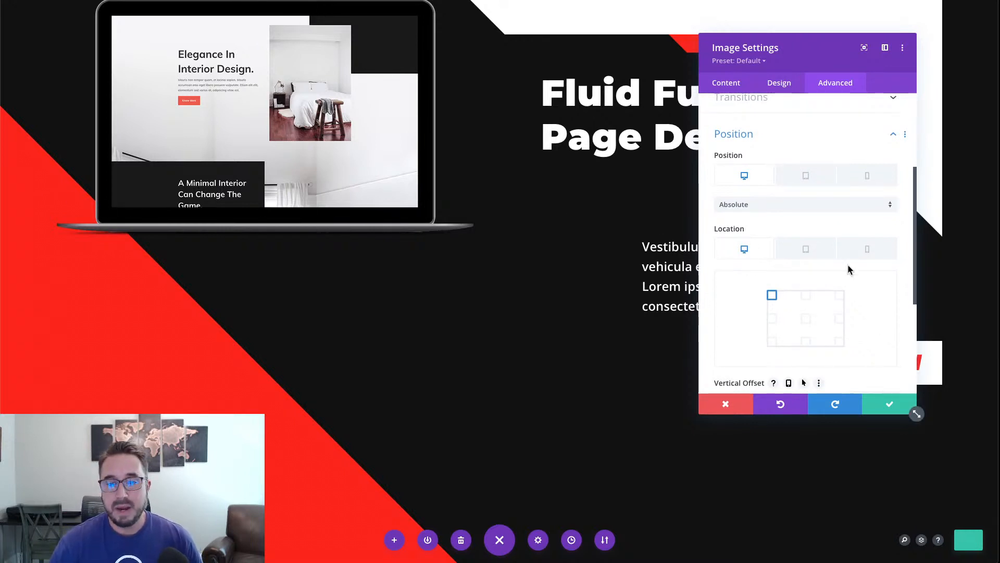
scroll(849, 260, "down", 4)
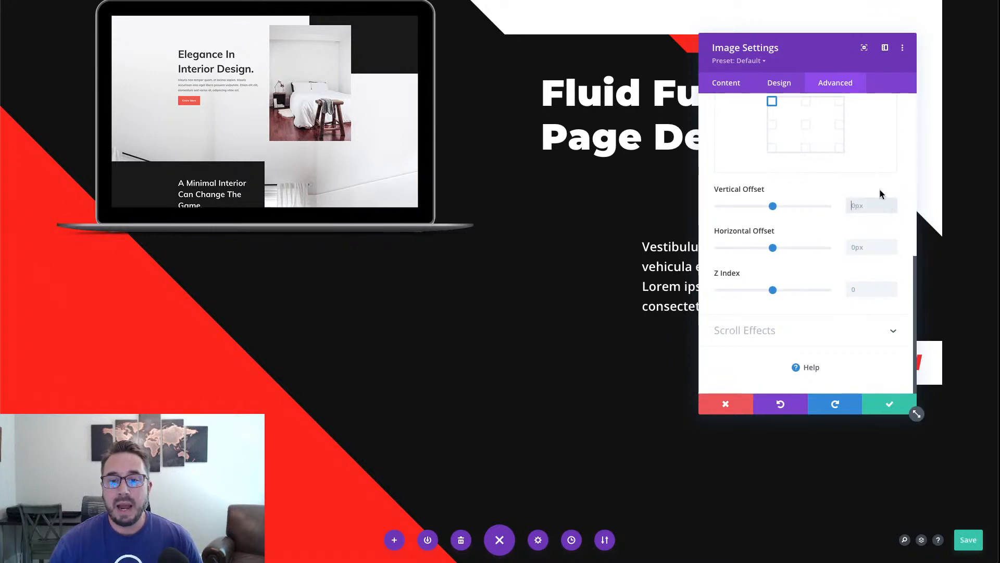
scroll(832, 188, "up", 1)
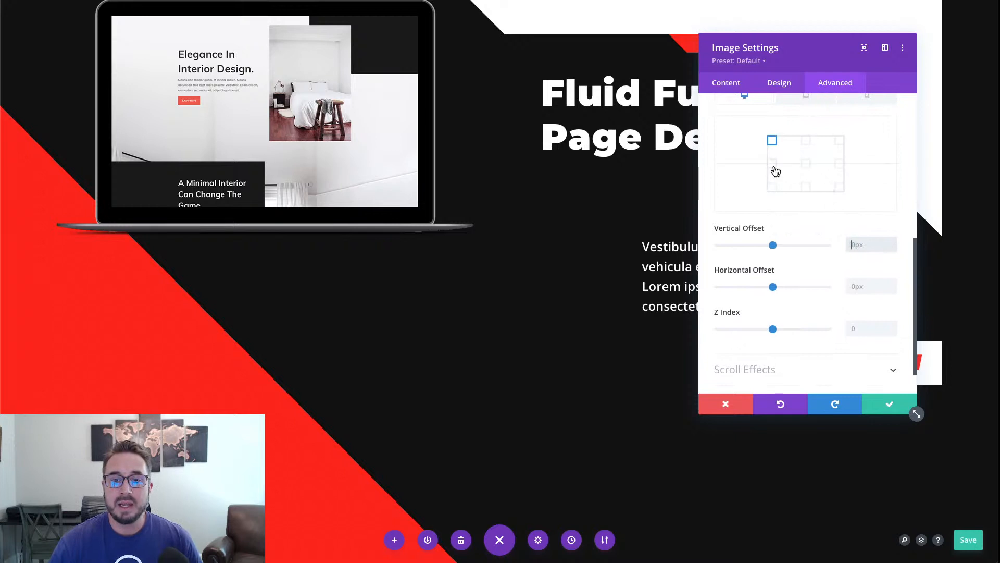
left_click(774, 167)
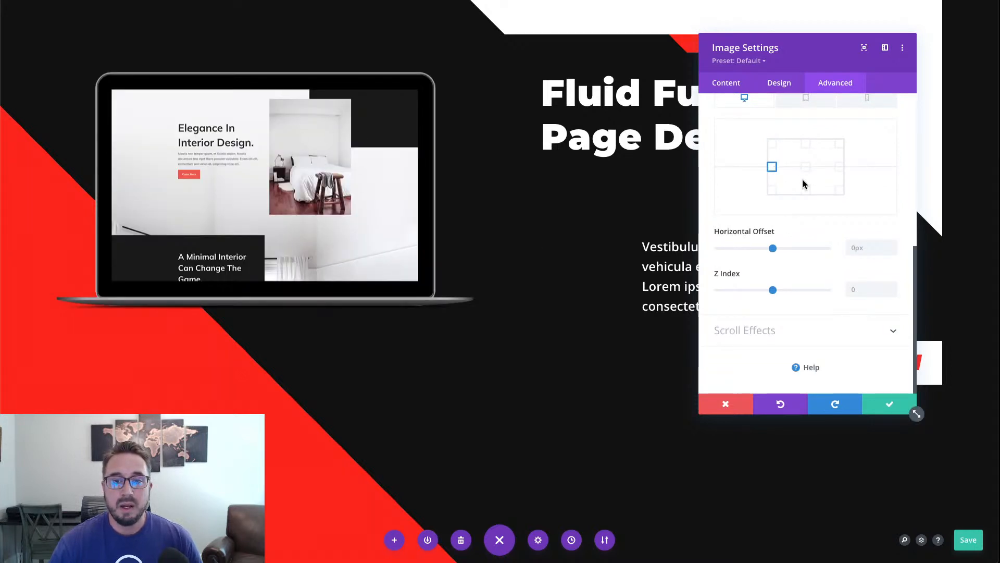
Try anchoring the laptop image at the top-left location with a 30vmin vertical offset, and clear the offset value
scroll(803, 184, "up", 1)
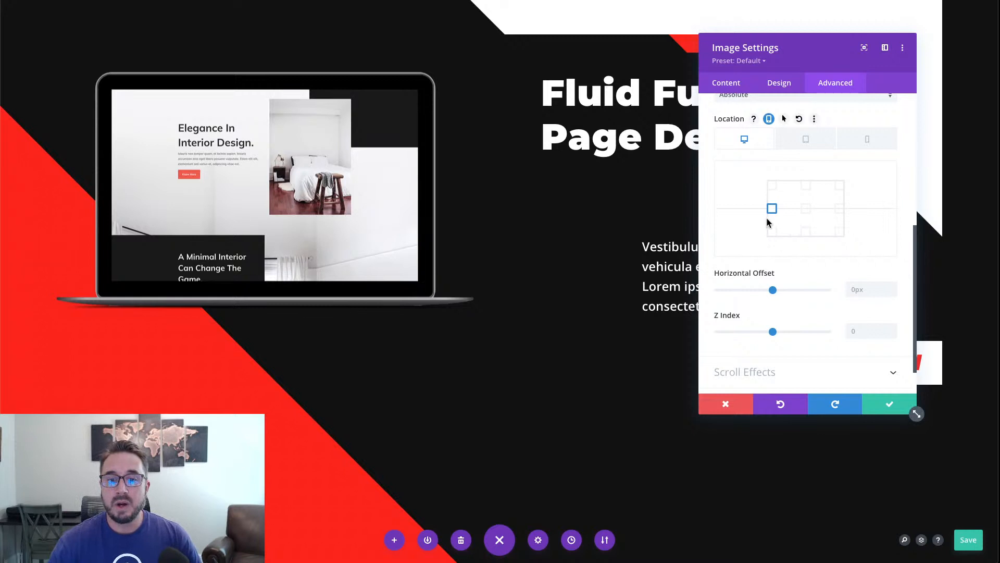
left_click(772, 187)
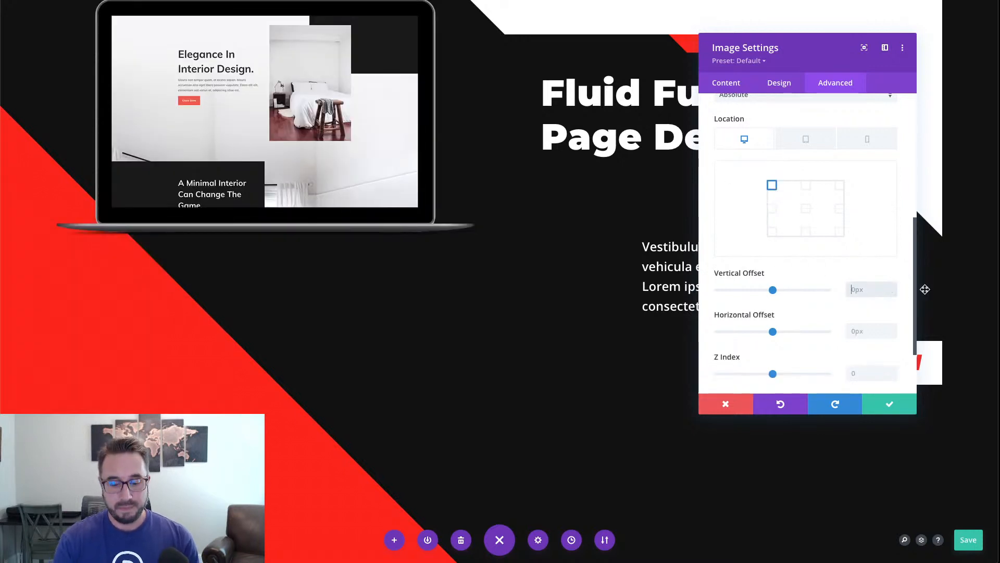
left_click(871, 290)
type("30vmin")
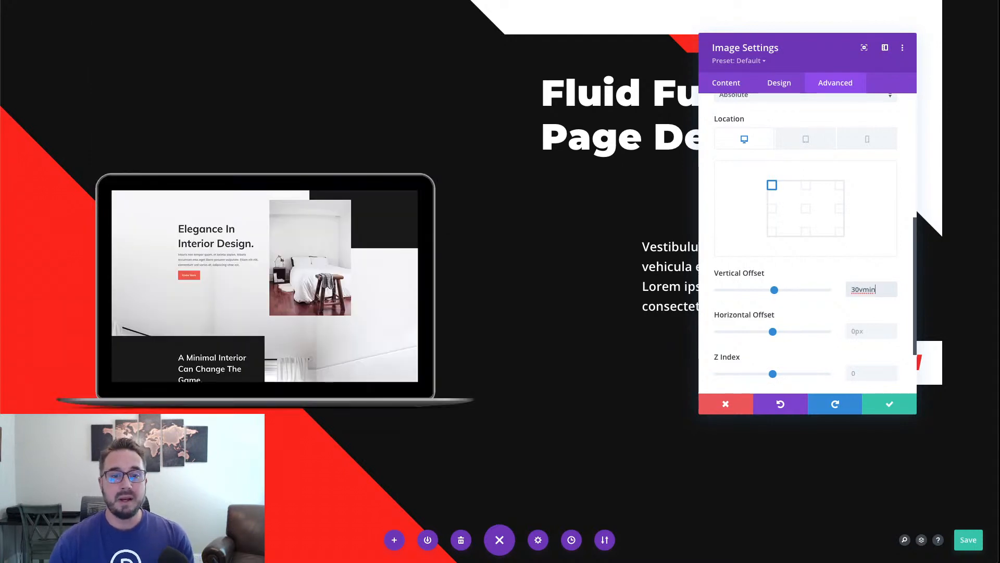
left_click(904, 304)
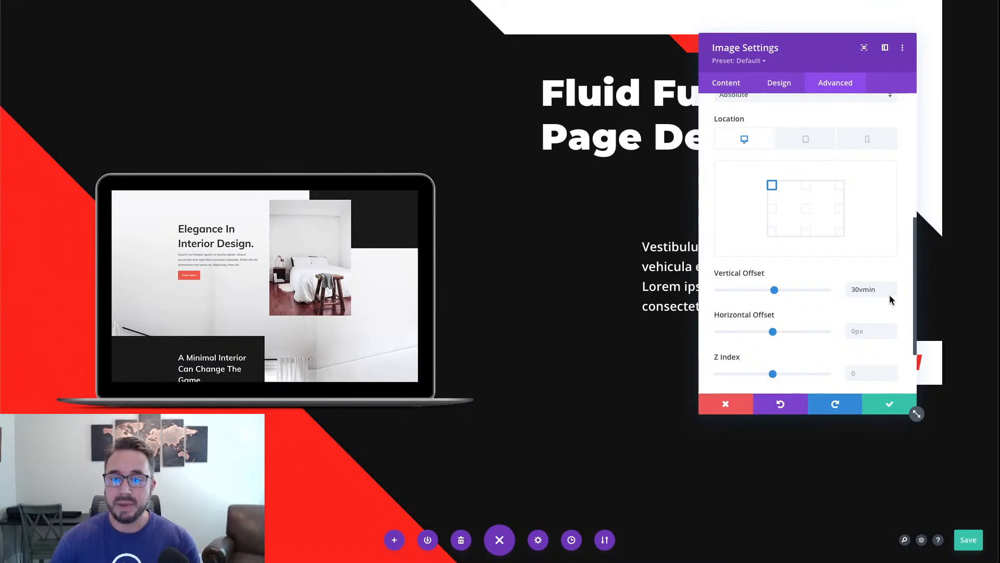
double_click(866, 291)
key("BackSpace")
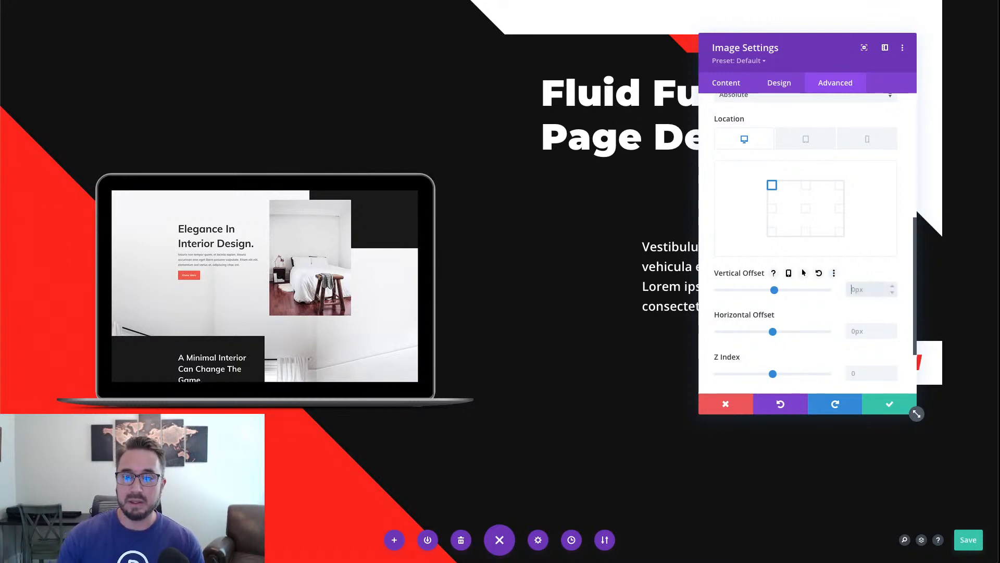
Set the laptop image's desktop location back to center left and save the module settings
left_click(772, 208)
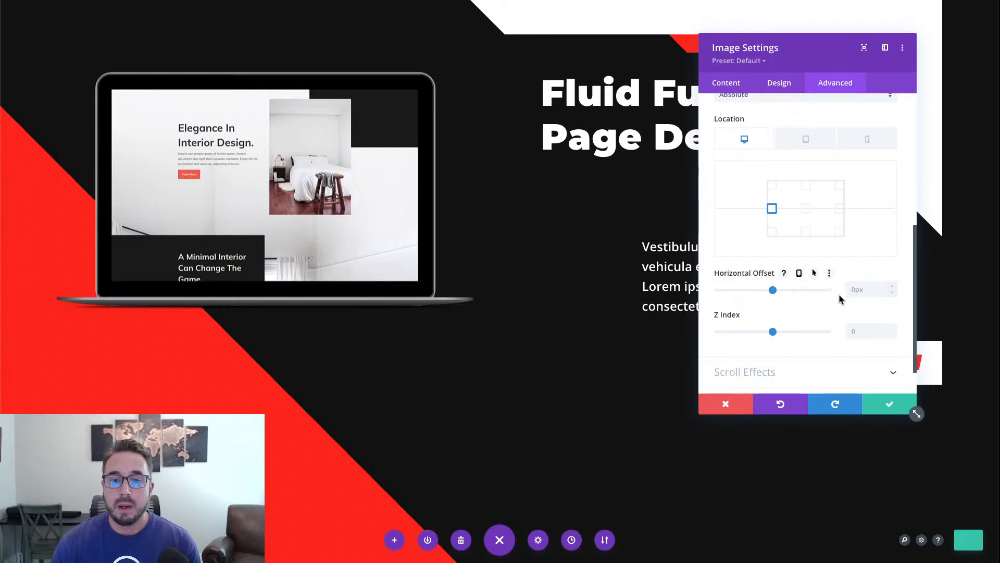
scroll(805, 277, "up", 1)
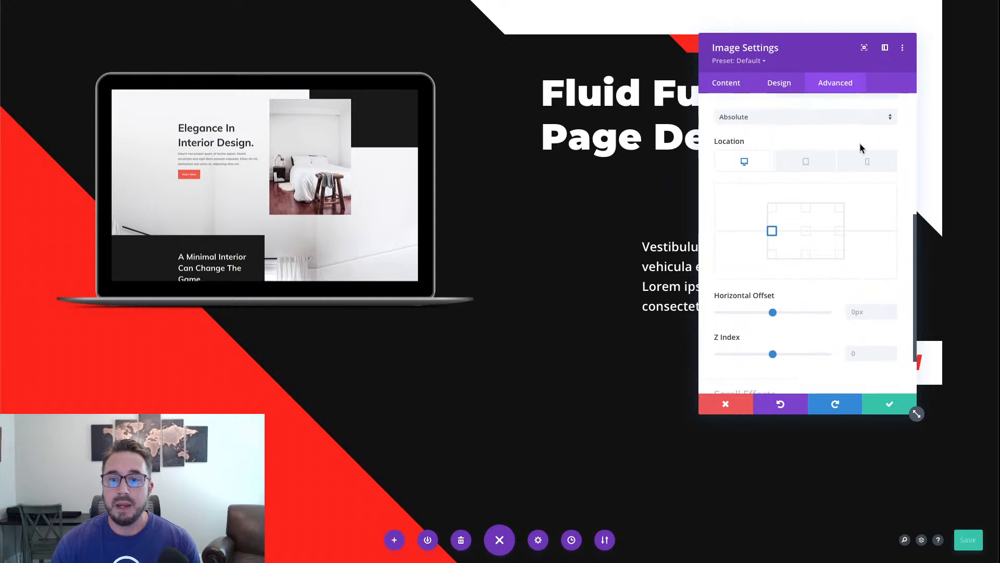
left_click(865, 168)
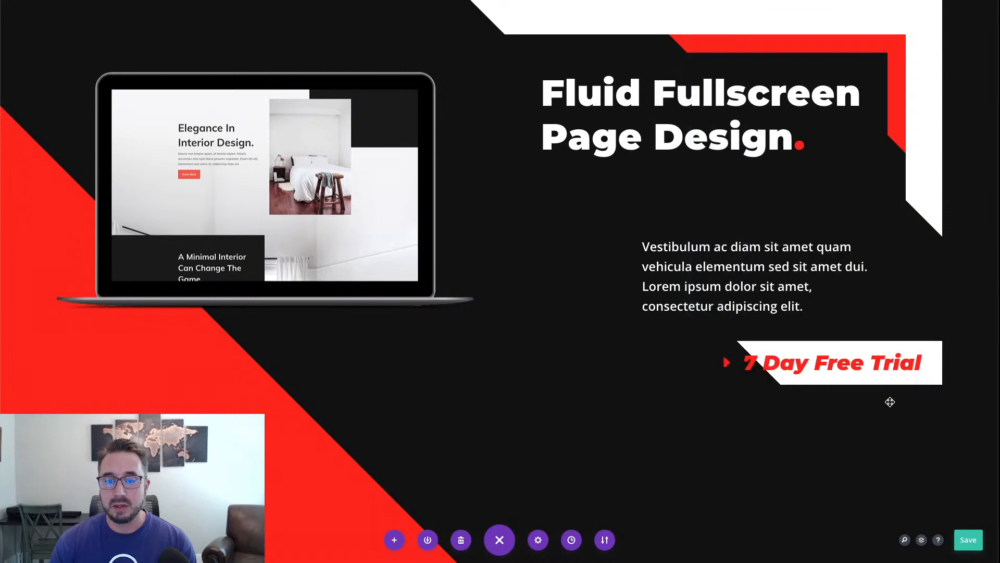
left_click(887, 403)
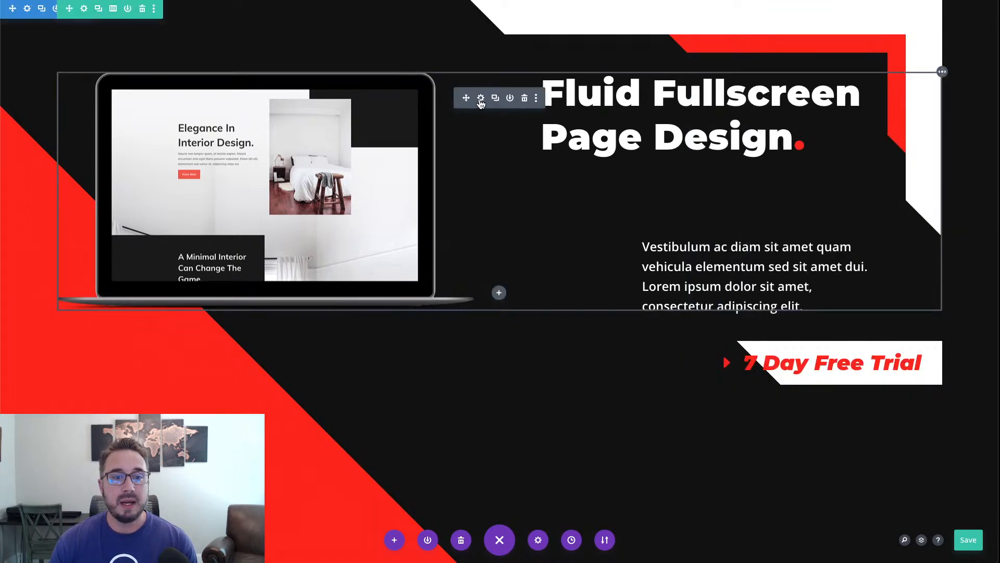
Reopen the laptop image's settings and set its maximum width to 48%
left_click(481, 98)
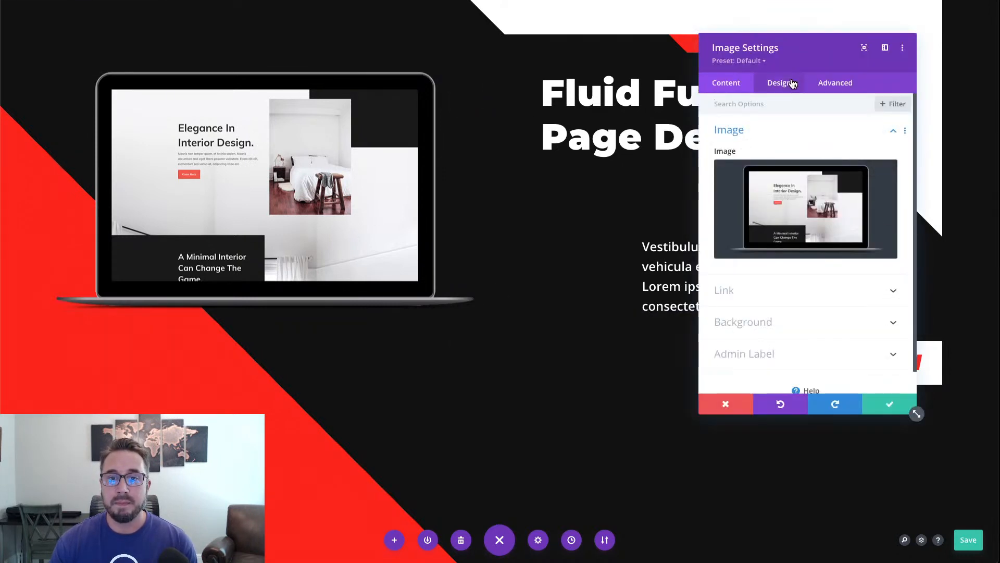
left_click(781, 83)
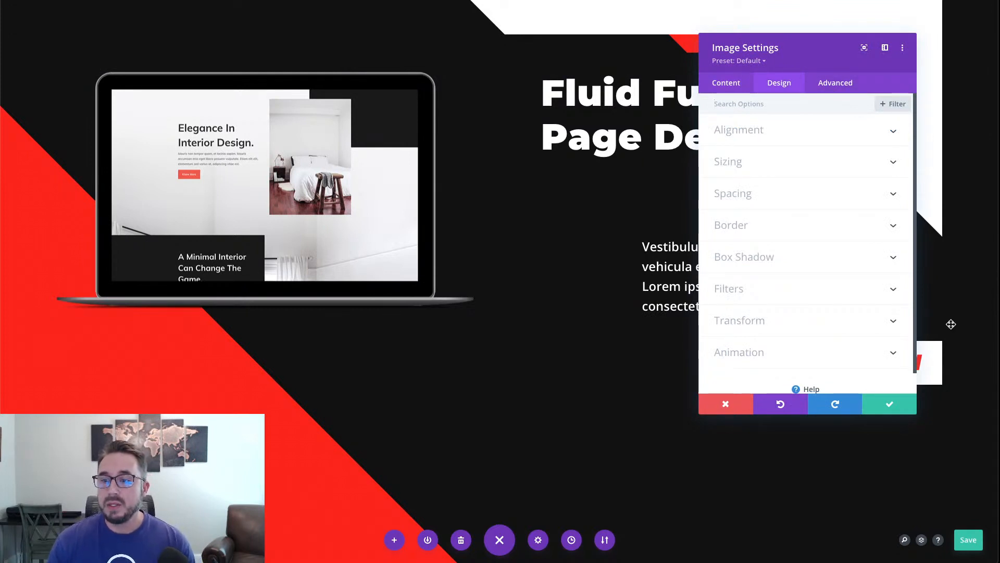
left_click(789, 161)
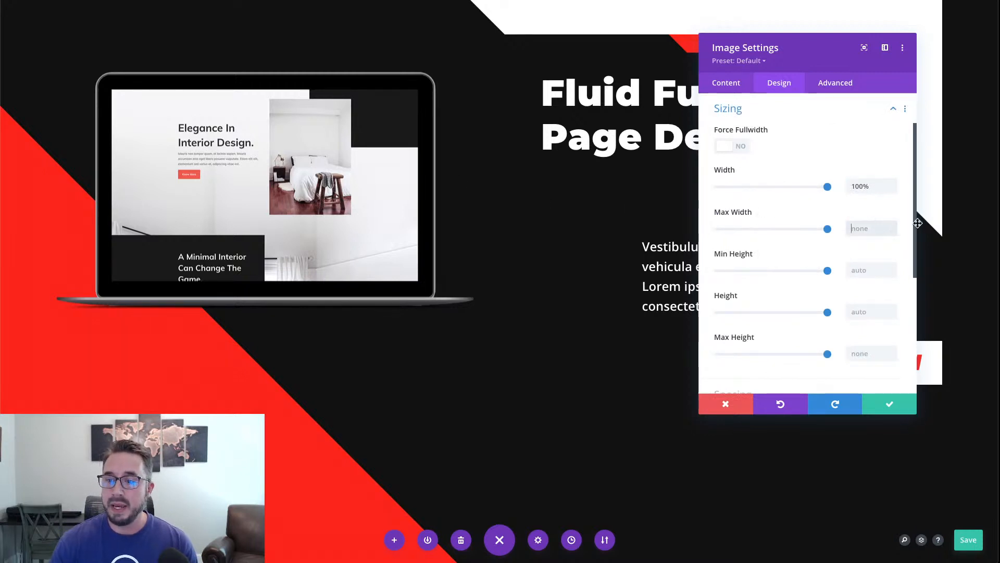
type("48")
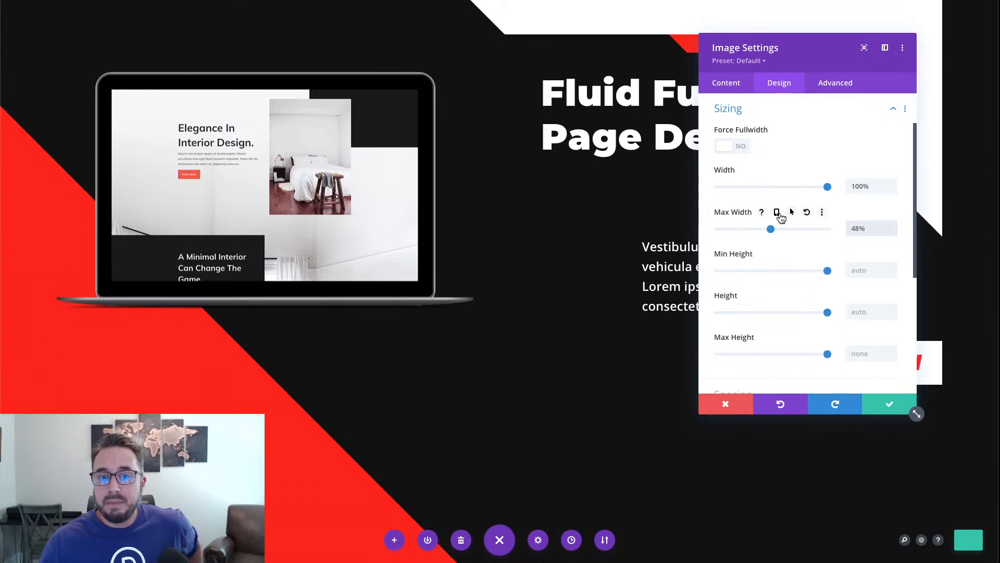
Enable responsive maximum width for the laptop image, setting 48% for tablet and 70% for phone, and return to the desktop view
left_click(777, 212)
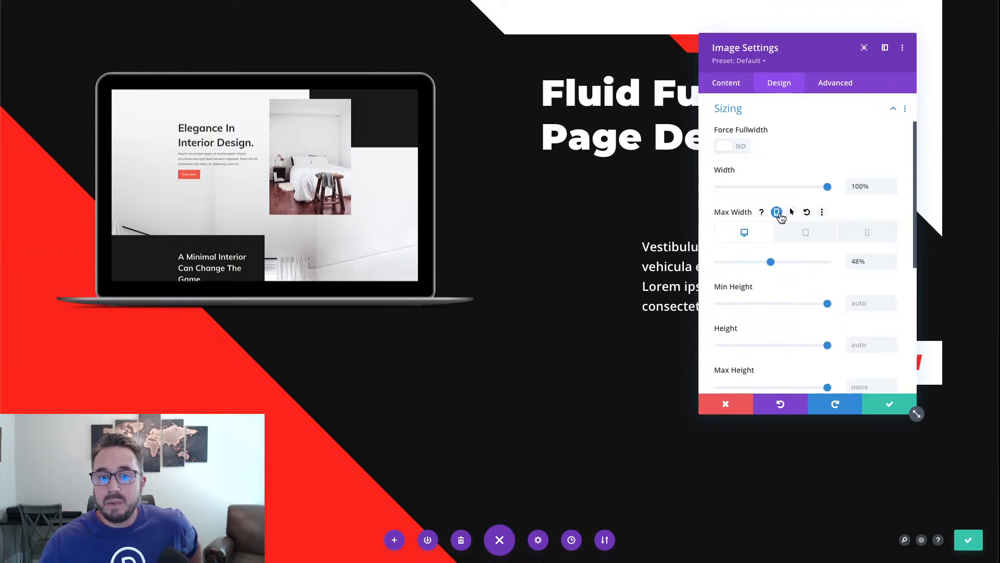
left_click(817, 237)
left_click(870, 263)
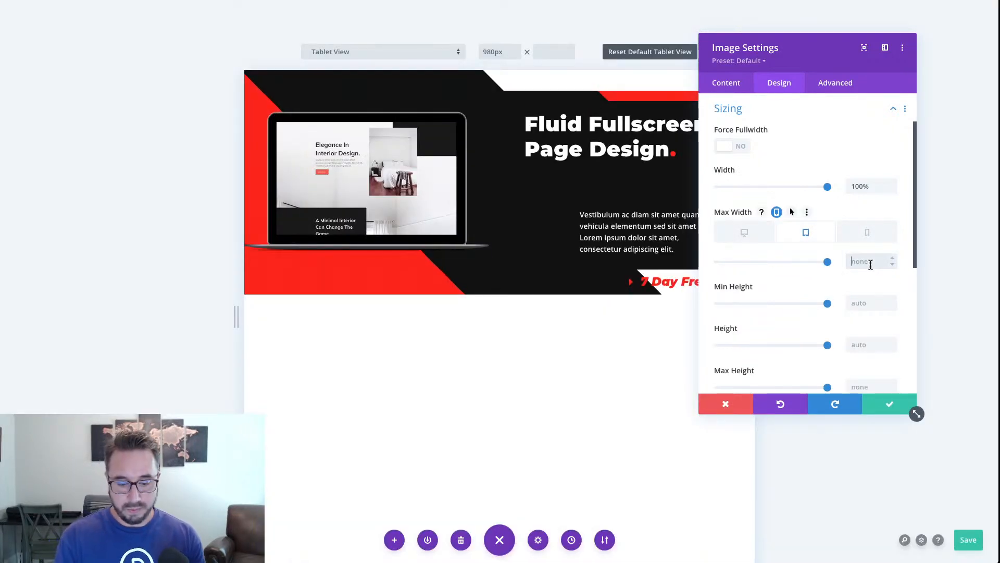
type("48")
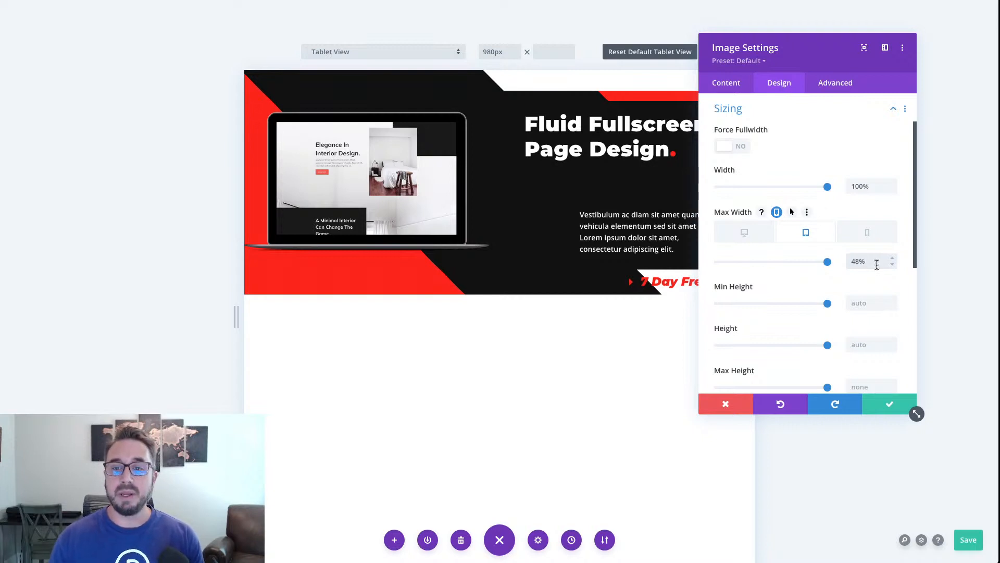
left_click(869, 238)
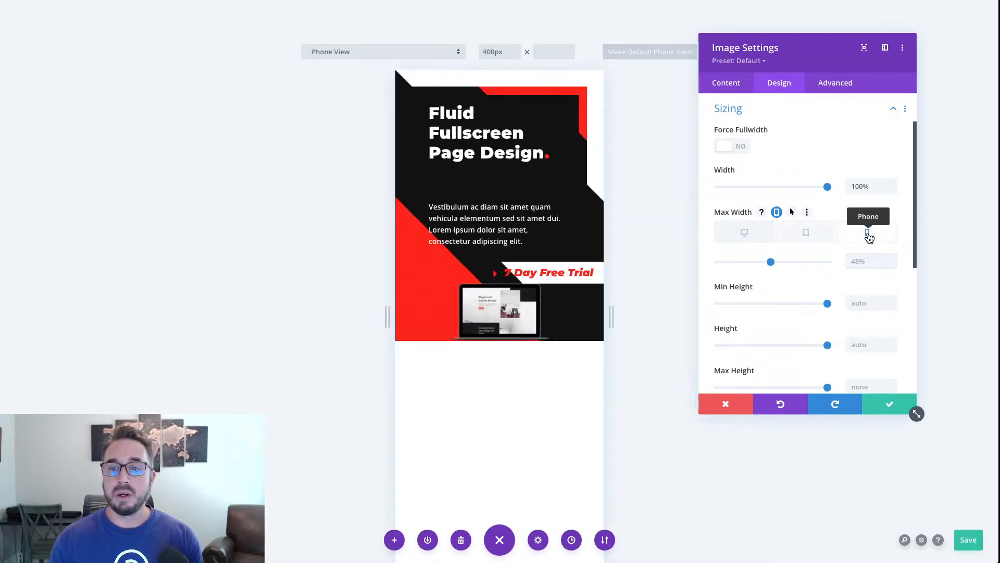
left_click(865, 259)
type("7")
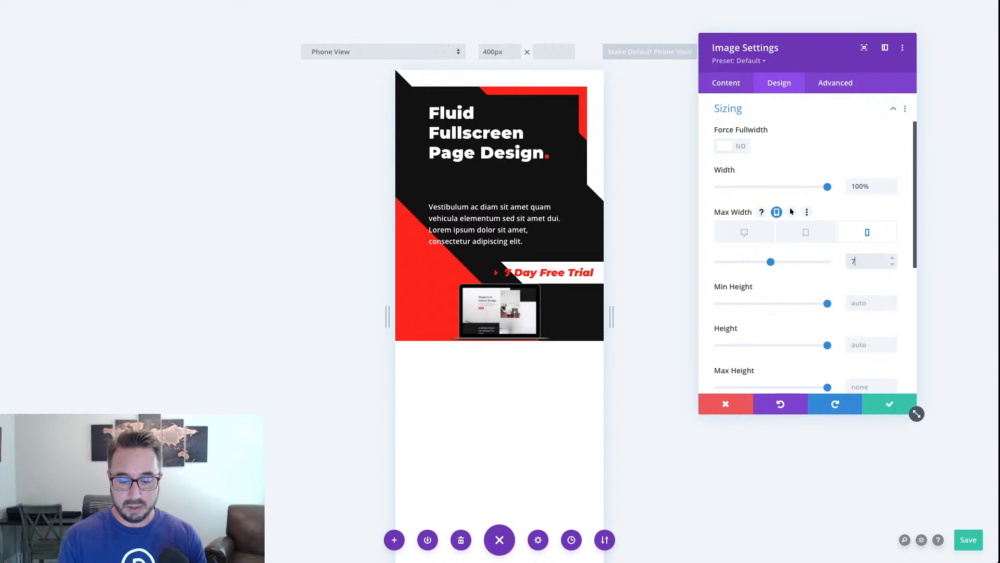
type("0%")
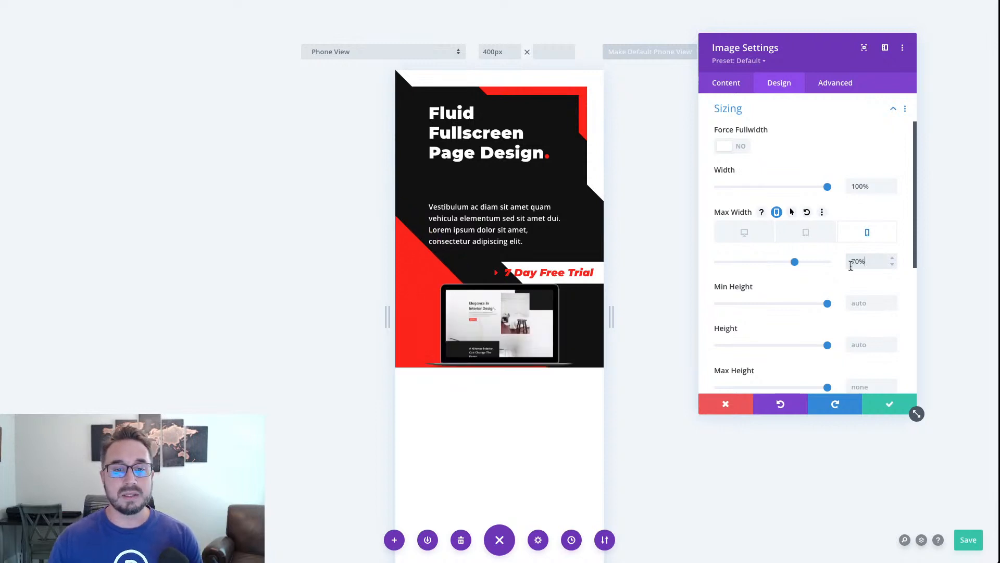
left_click(745, 236)
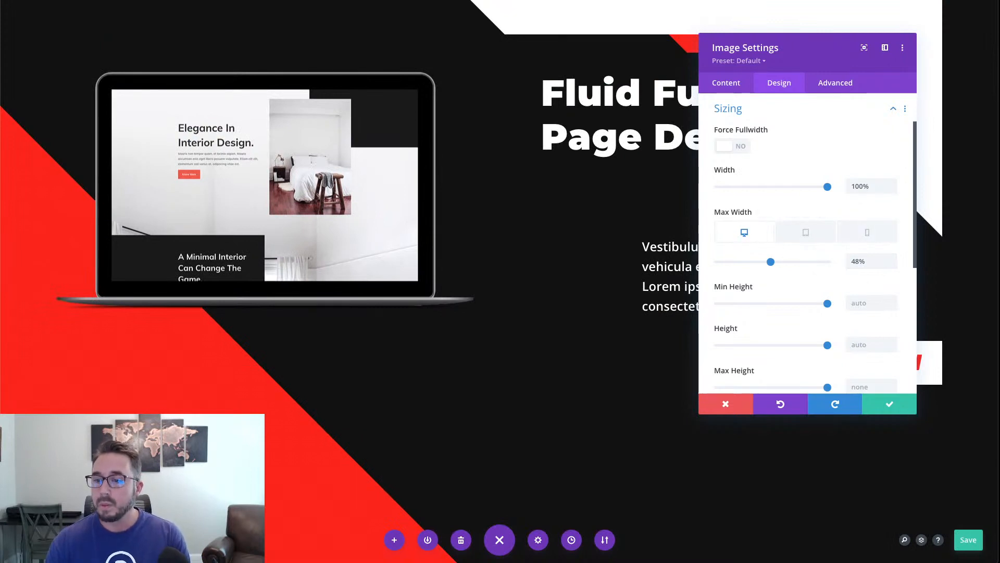
Give the laptop image 4% left padding and save the module settings
scroll(825, 328, "down", 5)
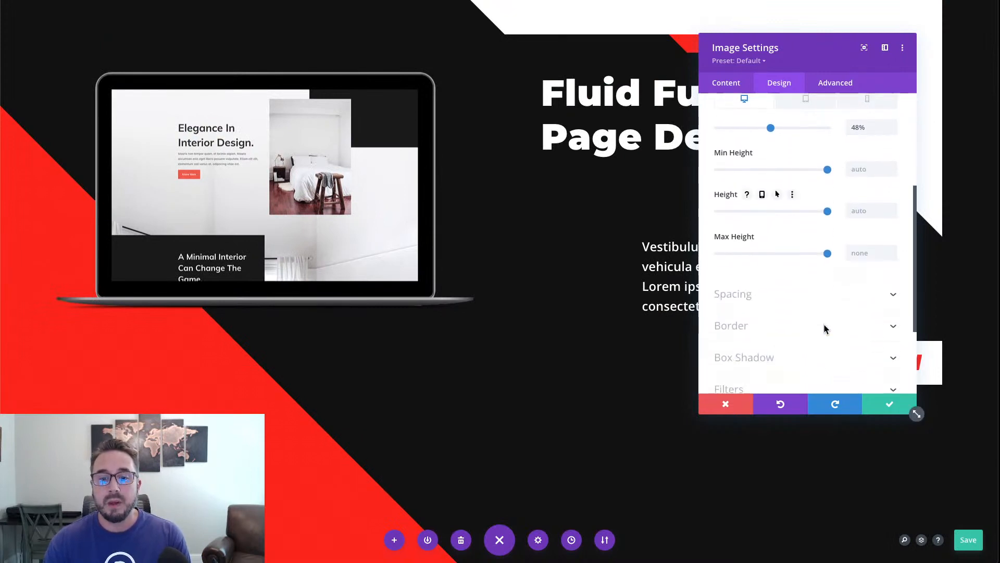
left_click(824, 299)
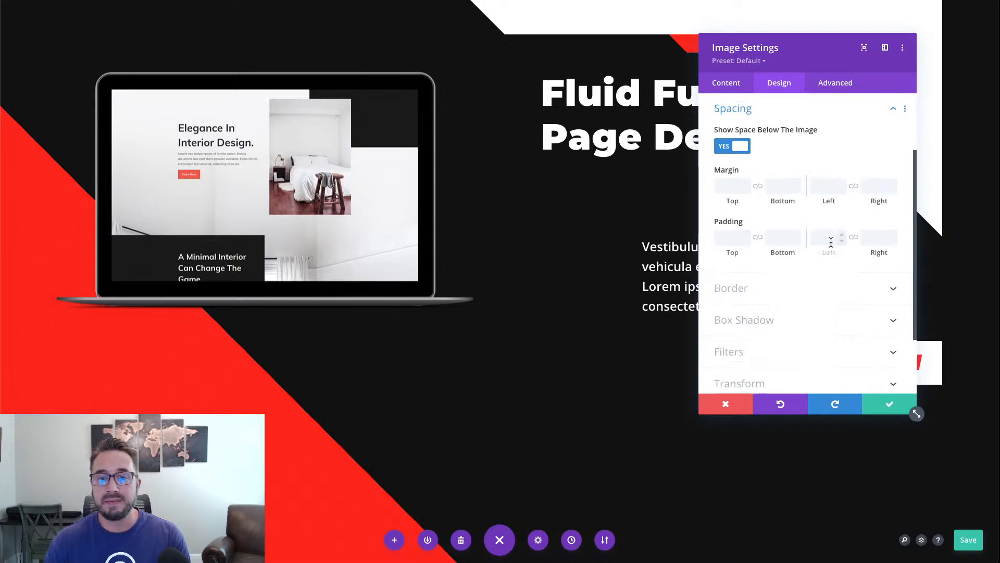
left_click(831, 241)
type("4%")
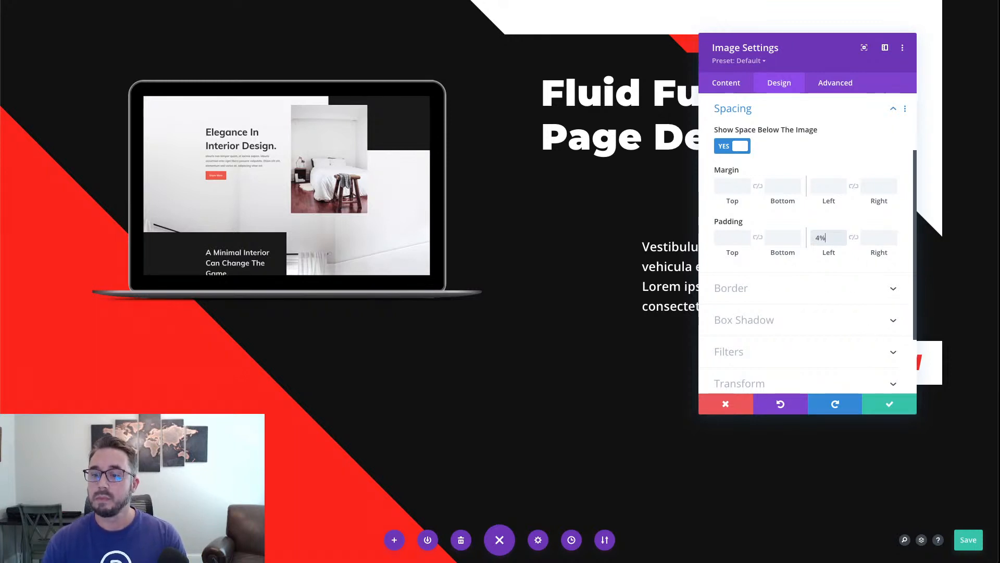
left_click(894, 406)
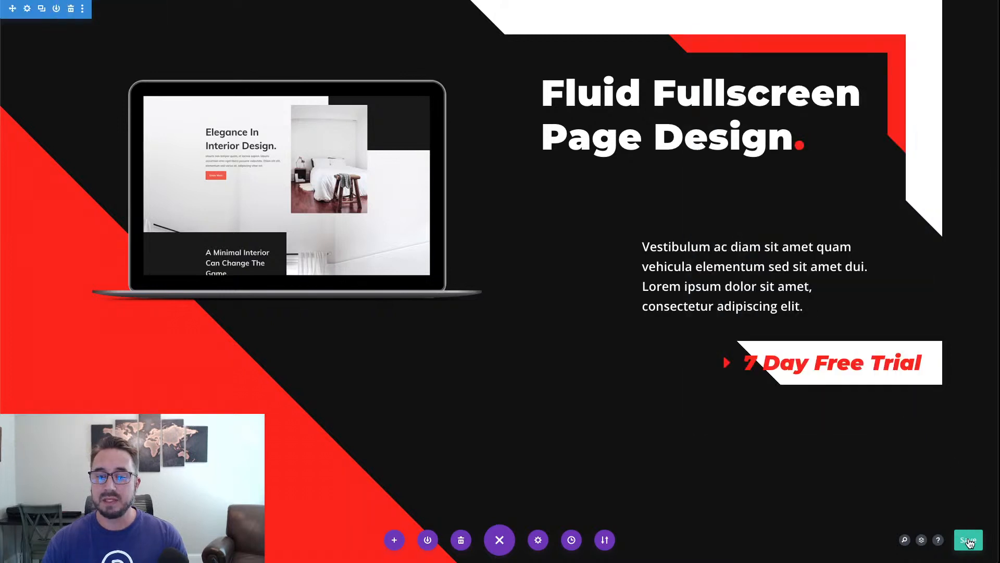
Save the page and test the live hero section's responsiveness by narrowing the preview viewport and widening it back to desktop width
left_click(969, 541)
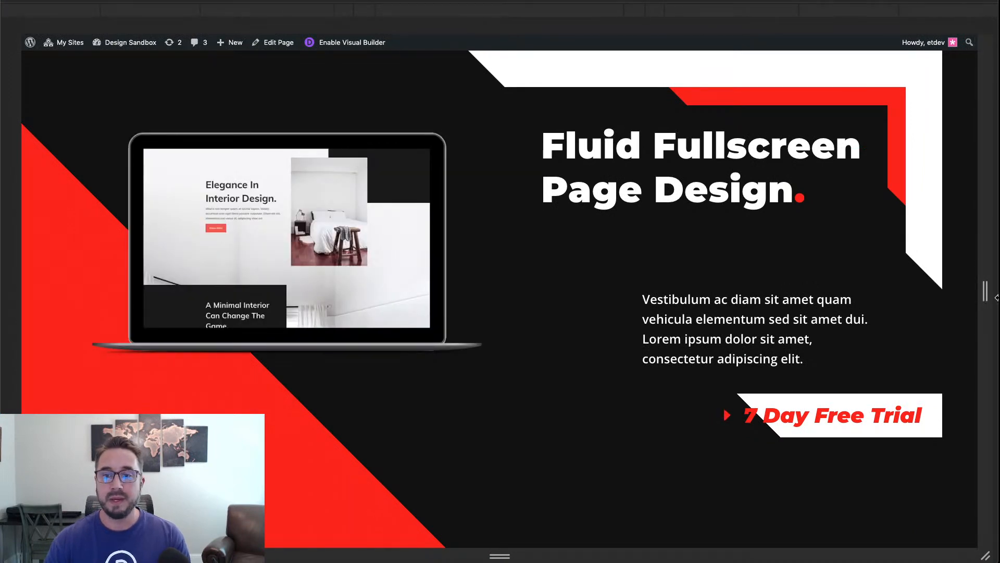
left_click_drag(985, 290, 764, 242)
left_click_drag(855, 251, 658, 211)
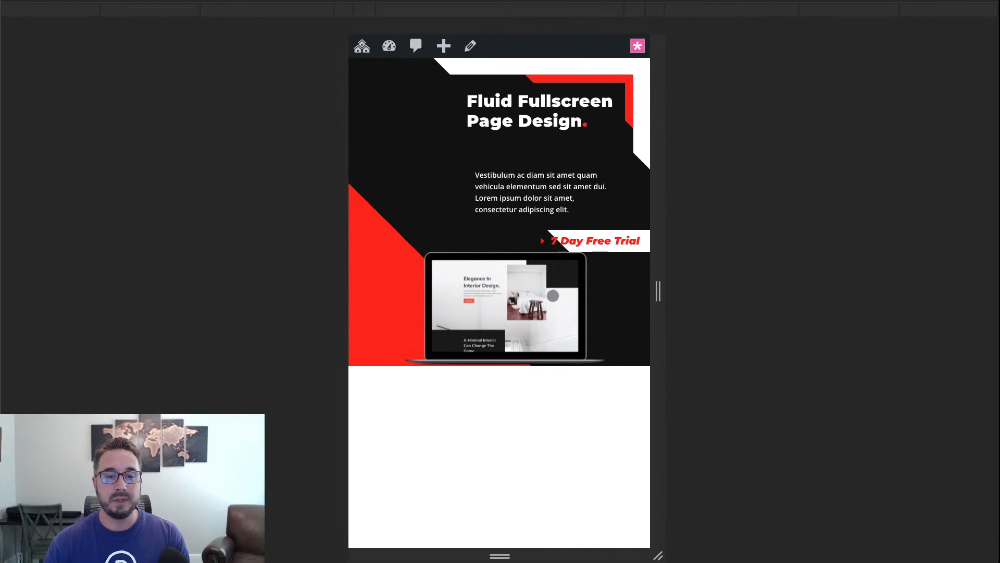
left_click_drag(660, 286, 985, 289)
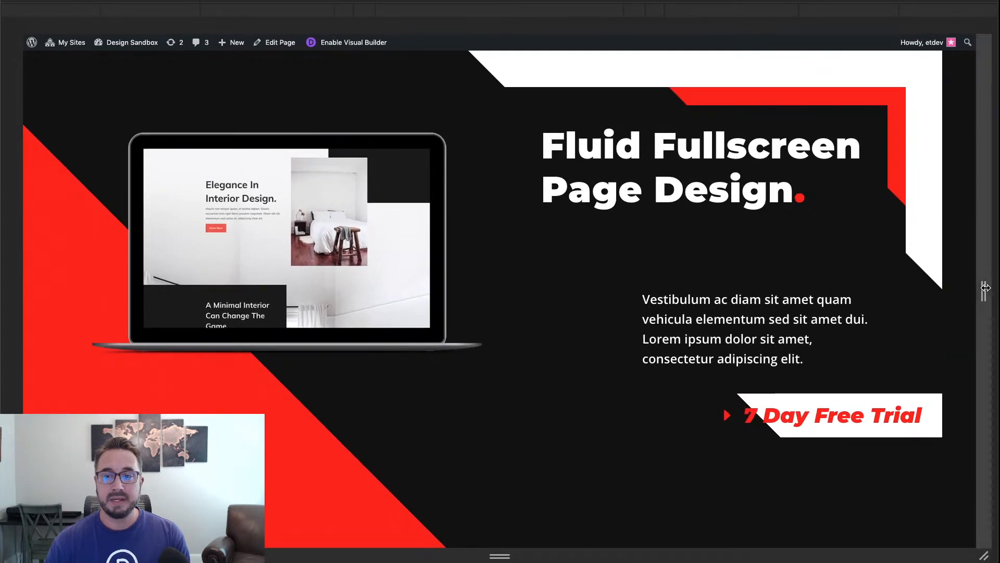
key("ctrl+Tab")
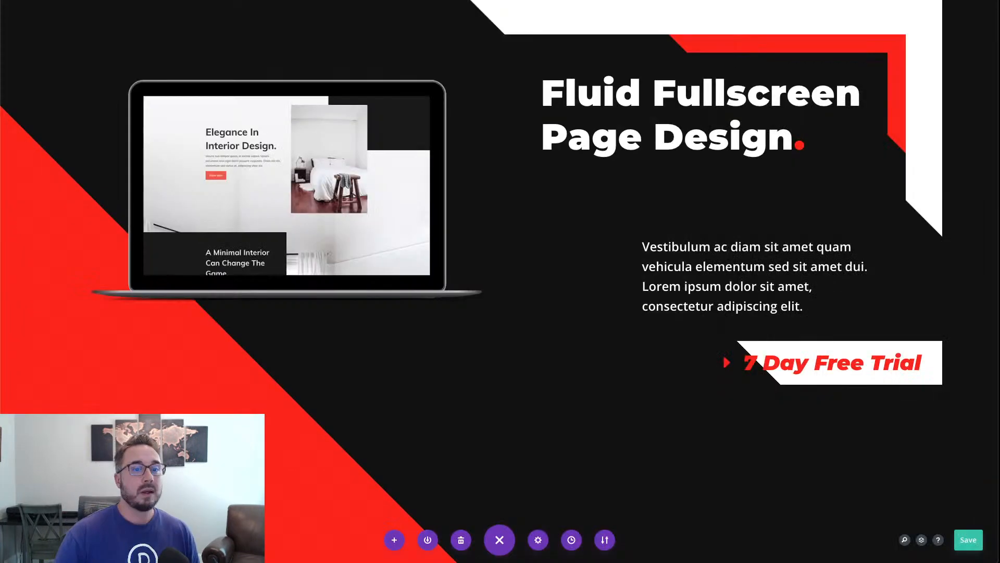
Recheck the finished hero design's fluid scaling in the live preview by shrinking the viewport and expanding it to full width again
mouse_move(825, 90)
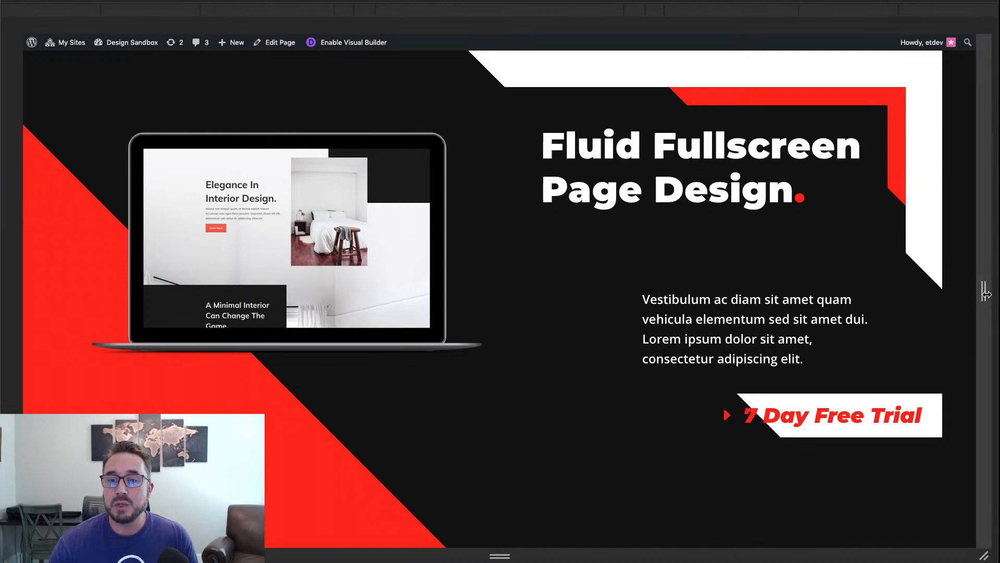
left_click_drag(984, 295, 663, 242)
left_click_drag(696, 240, 997, 235)
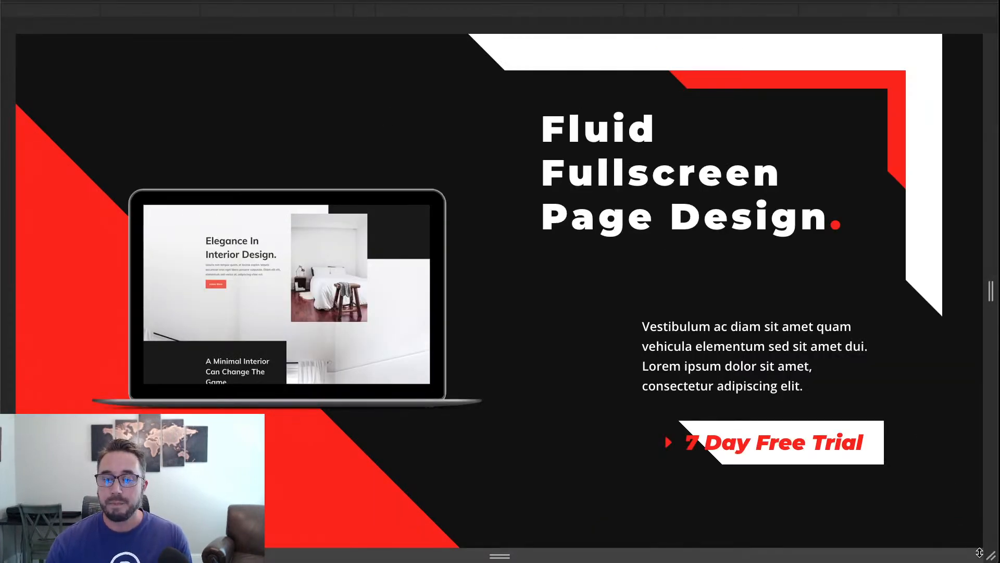
mouse_move(988, 553)
left_mouse_down()
mouse_move(904, 489)
mouse_move(758, 405)
mouse_move(650, 366)
mouse_move(609, 364)
mouse_move(592, 396)
mouse_move(644, 422)
mouse_move(598, 416)
mouse_move(936, 482)
mouse_move(902, 475)
mouse_move(909, 494)
mouse_move(990, 535)
mouse_move(991, 556)
left_mouse_up()
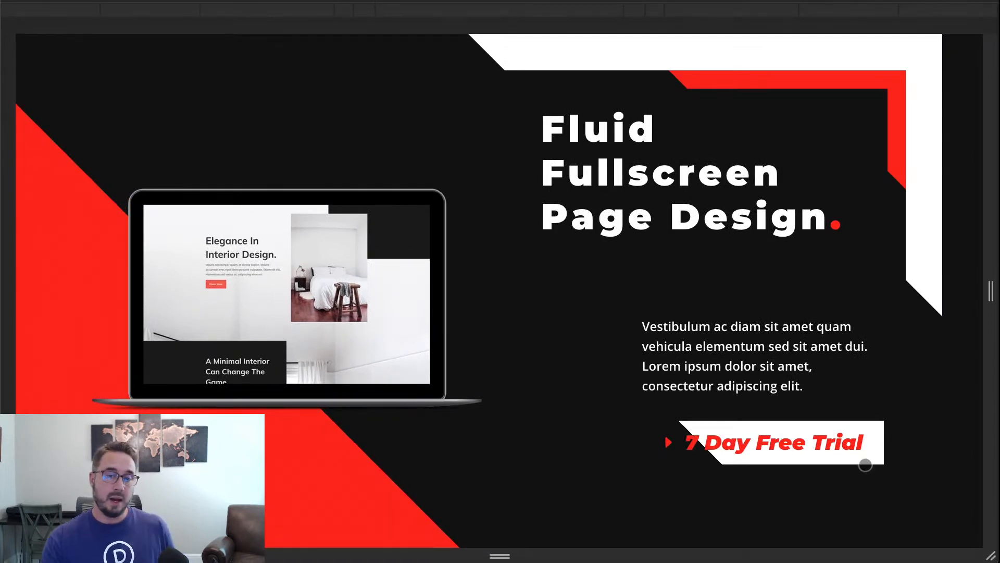